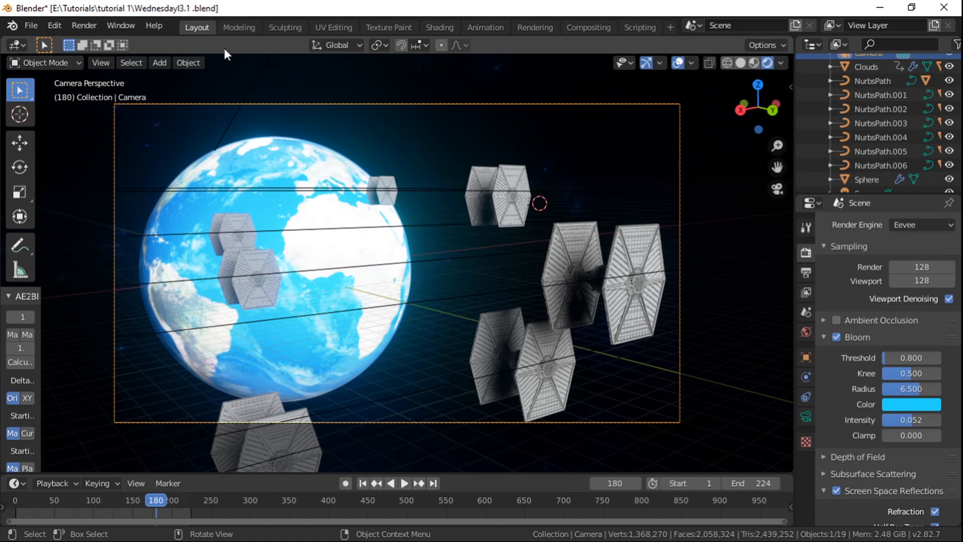
Import the X-Fighter spaceship FBX model from the DATA (F:) drive into the scene
click(33, 28)
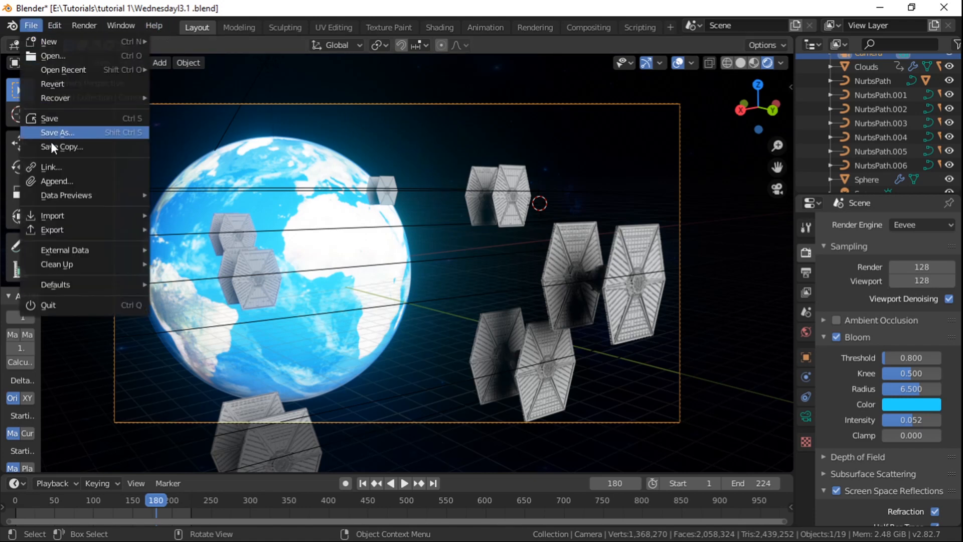
mouse_move(59, 218)
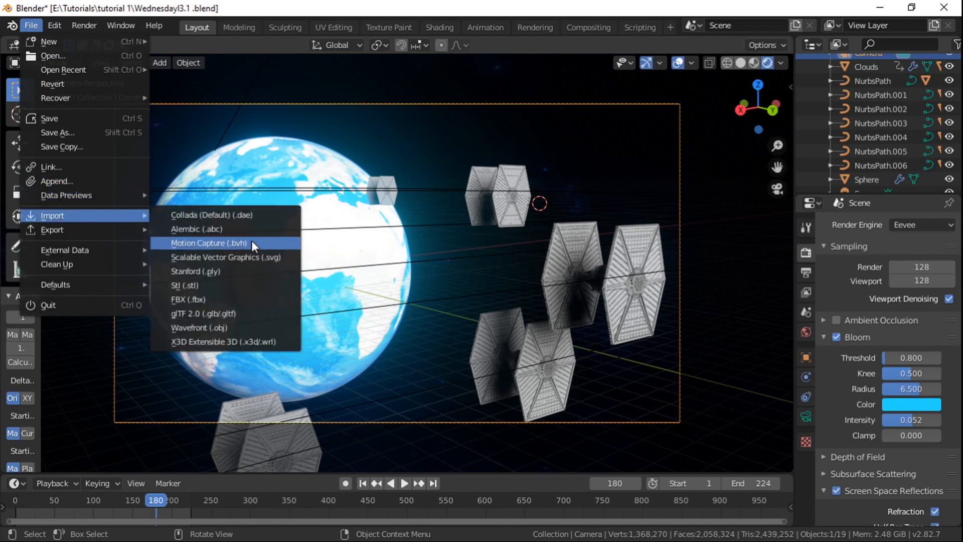
click(240, 297)
click(241, 165)
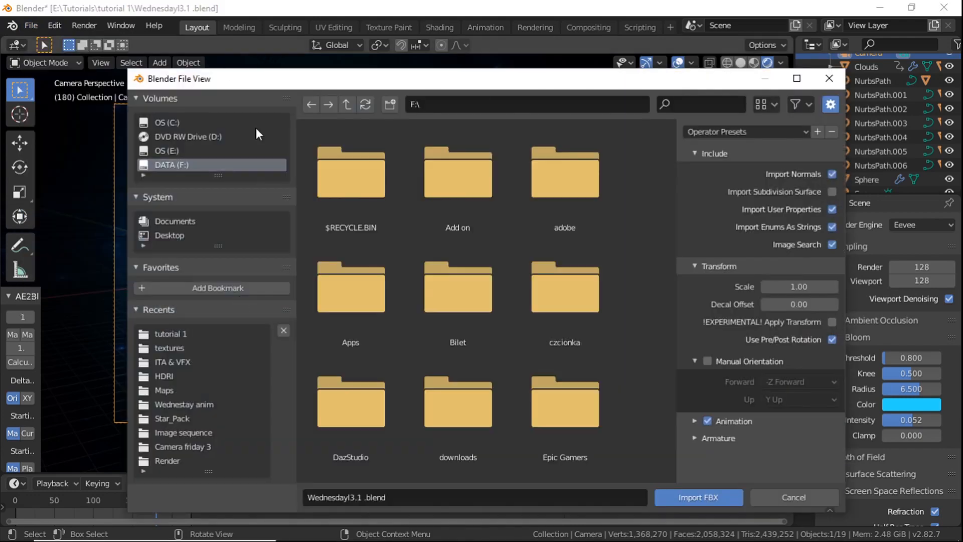
scroll(391, 281, down, 5)
double_click(480, 255)
double_click(562, 291)
double_click(421, 167)
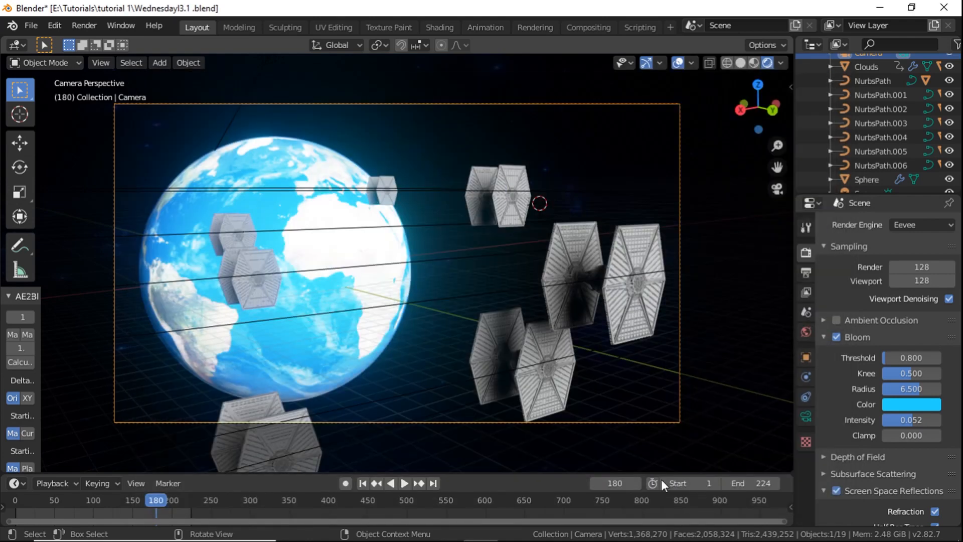
Move the imported objects along the Y axis toward the camera's view and scale them by 0.1
key(g)
key(y)
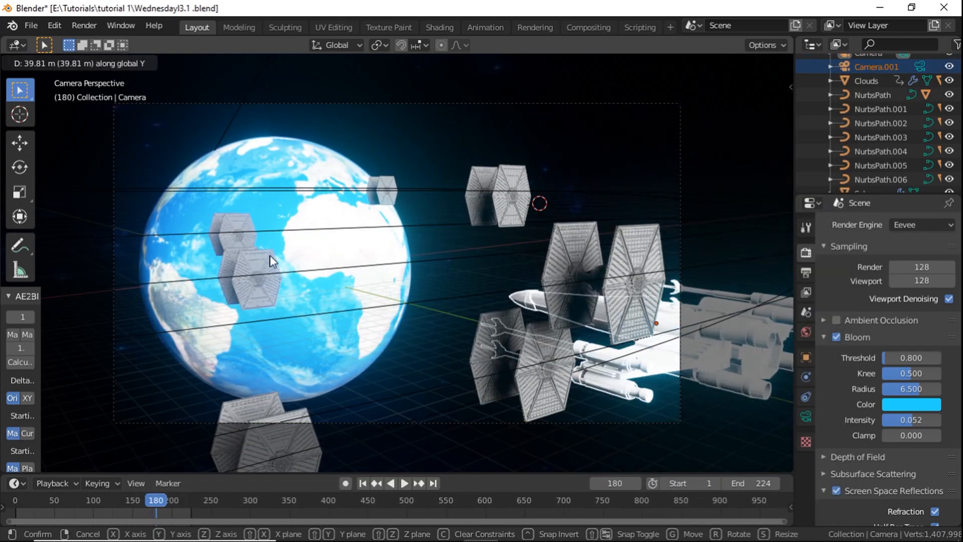
click(307, 271)
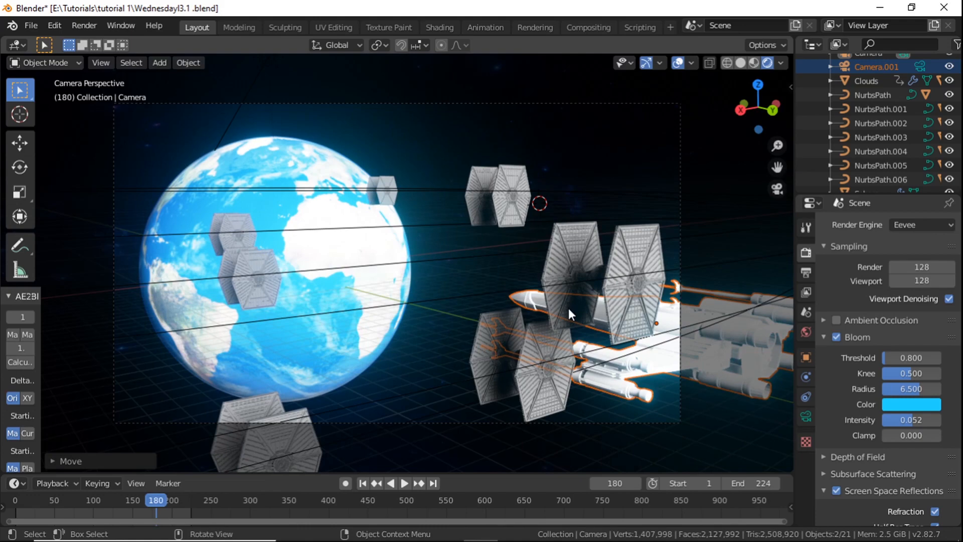
text(s.1)
key(Return)
Move the scaled-down spaceship and its imported camera along the Y axis to bring them nearer the scene camera
scroll(693, 306, down, 1)
middle_drag(692, 306, 649, 306)
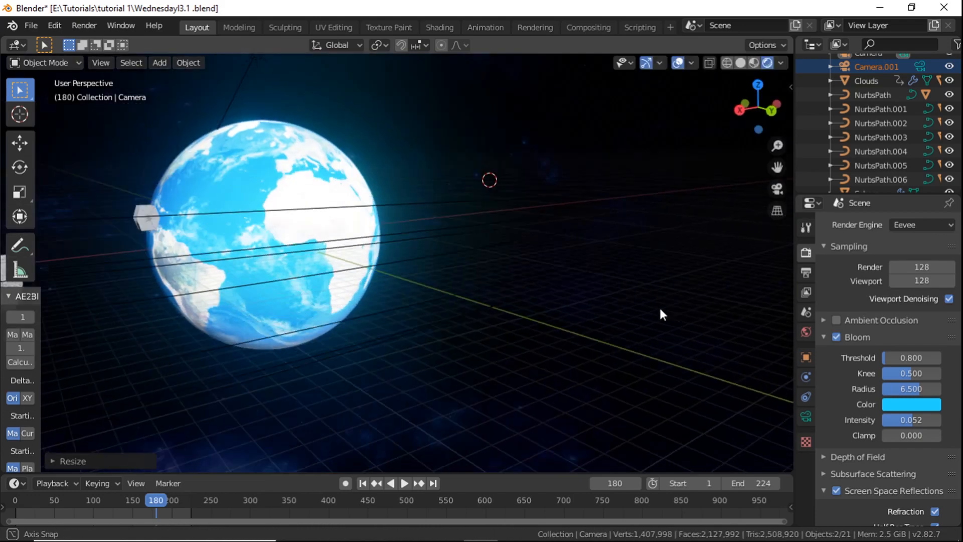
scroll(650, 306, down, 2)
mouse_move(190, 232)
middle_down()
mouse_move(128, 228)
mouse_move(181, 229)
middle_up()
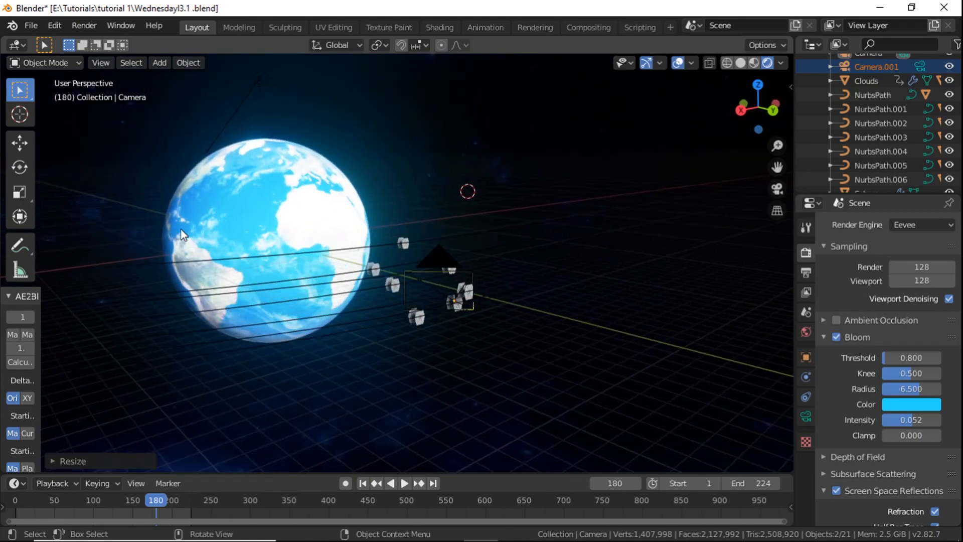
scroll(215, 226, down, 3)
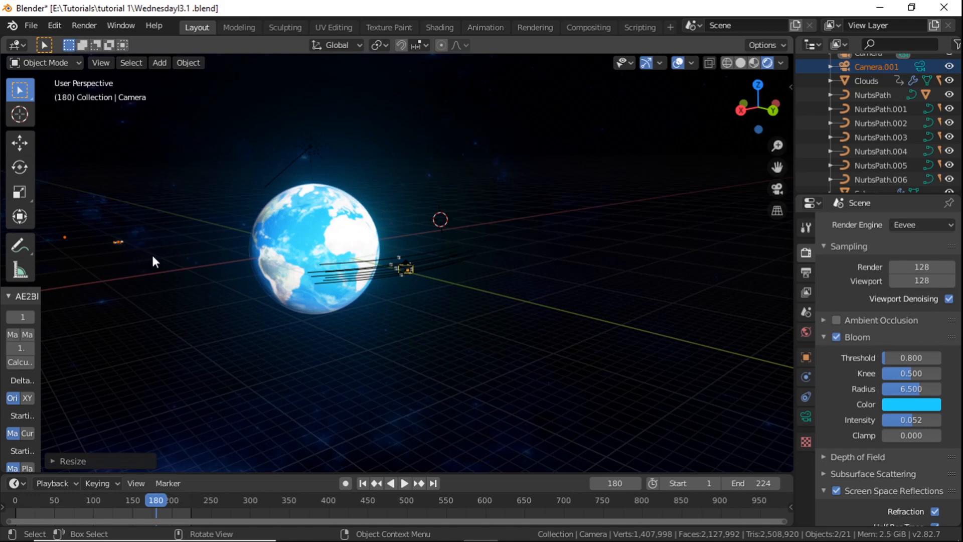
key(g)
key(y)
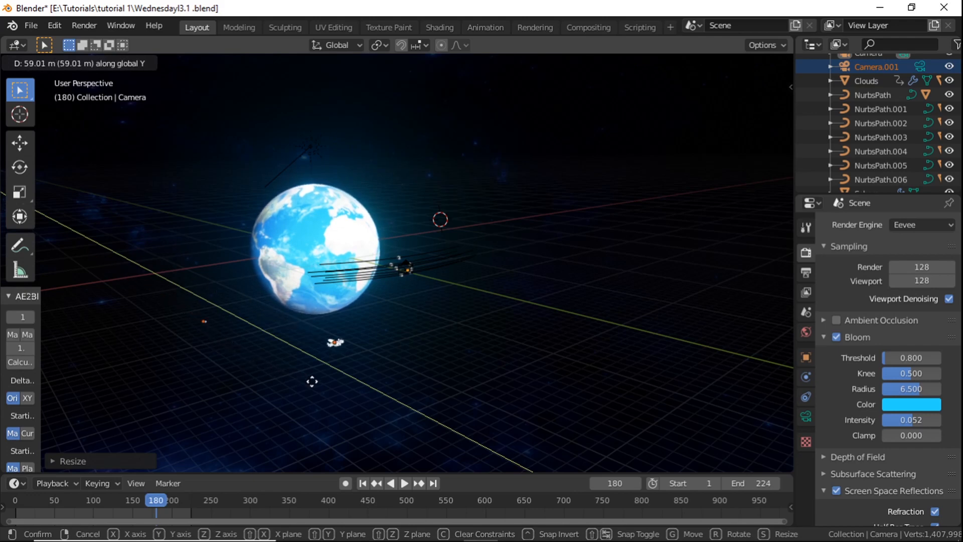
click(358, 396)
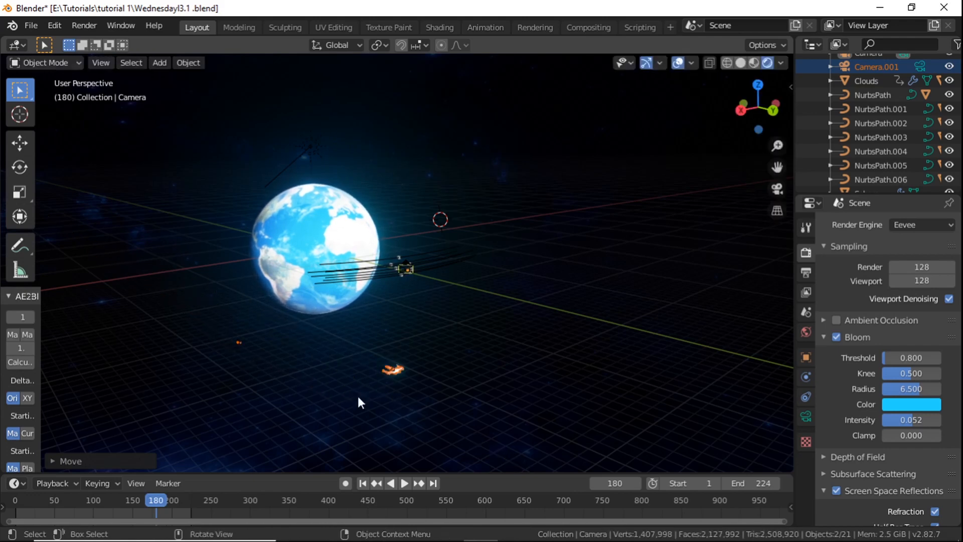
Delete the extra camera, Camera.001, that came with the imported model
click(239, 346)
scroll(238, 348, up, 3)
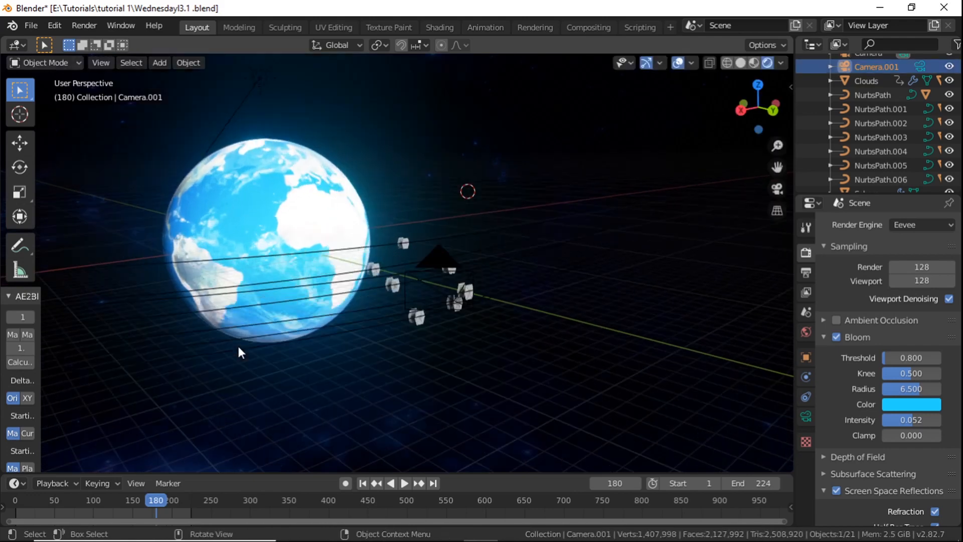
middle_drag(238, 348, 264, 366)
click(322, 286)
click(539, 326)
middle_drag(539, 326, 353, 386)
Select the X-Fighter and raise it along the Z axis toward the other ships
click(335, 369)
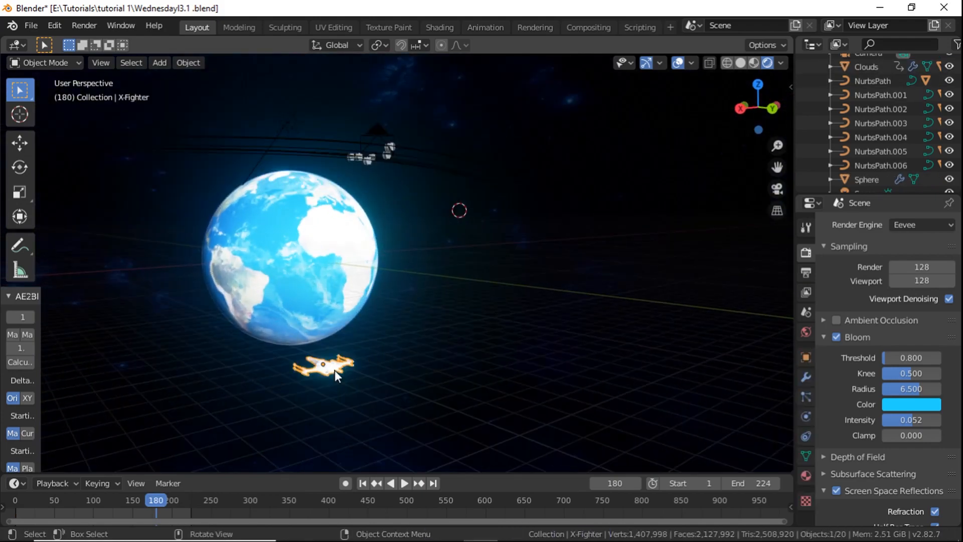
key(g)
key(z)
click(337, 155)
Shift the X-Fighter along the X axis toward the group of ships and adjust its height along the Z axis
scroll(337, 155, up, 2)
shift+middle_drag(337, 155, 329, 264)
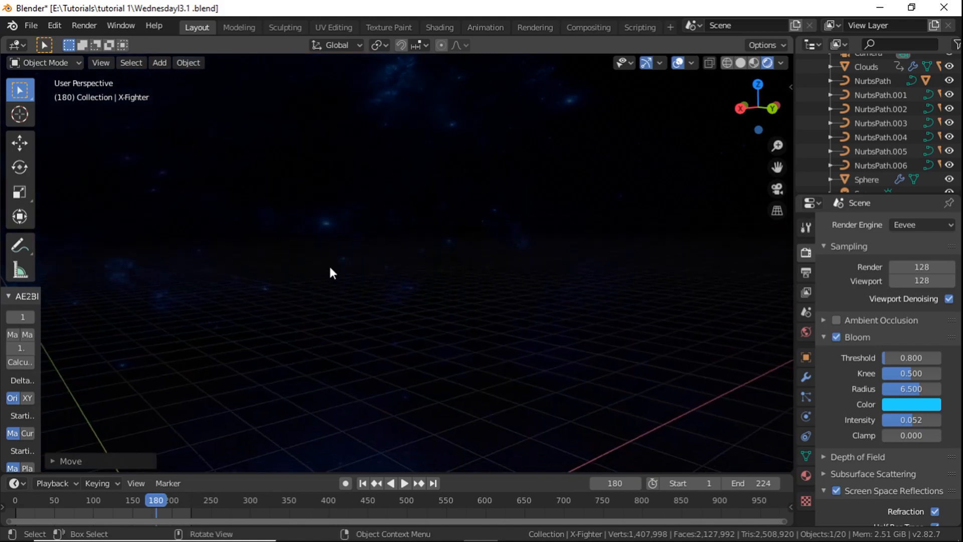
scroll(351, 276, down, 3)
shift+middle_drag(393, 297, 378, 297)
scroll(377, 297, up, 2)
key(g)
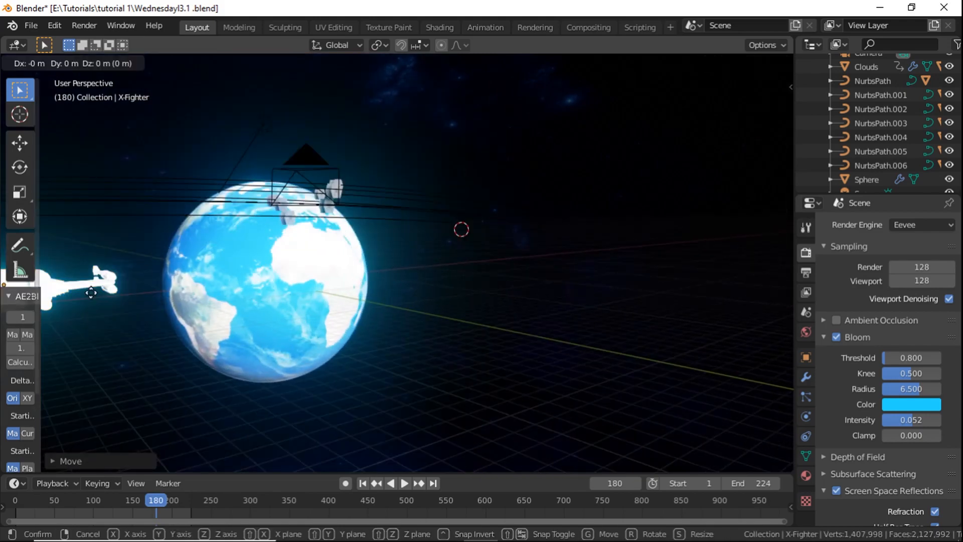
key(x)
click(412, 253)
key(g)
key(z)
click(409, 180)
Check the camera view and move the X-Fighter along the Y axis to just behind the other ships
key(KP_0)
key(g)
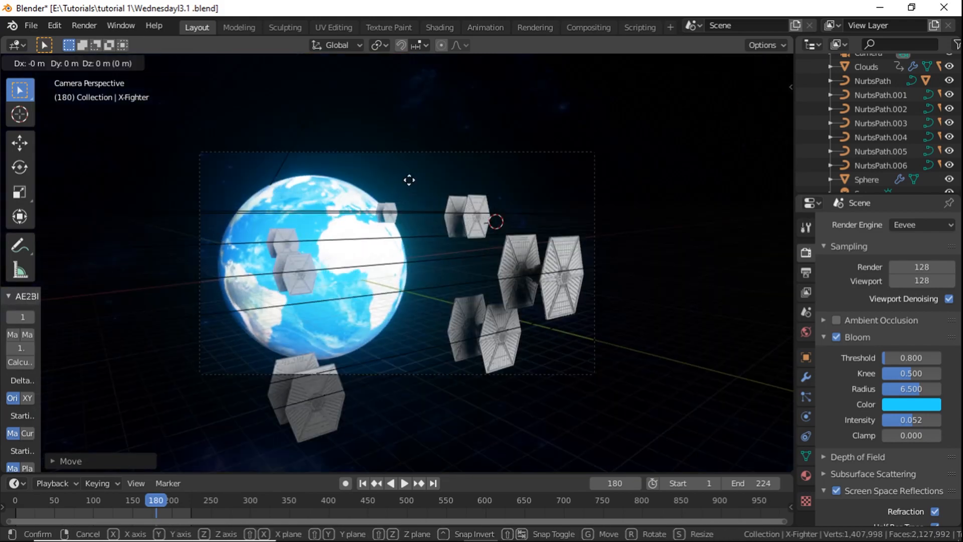
key(y)
click(204, 119)
key(KP_0)
key(g)
key(y)
click(287, 151)
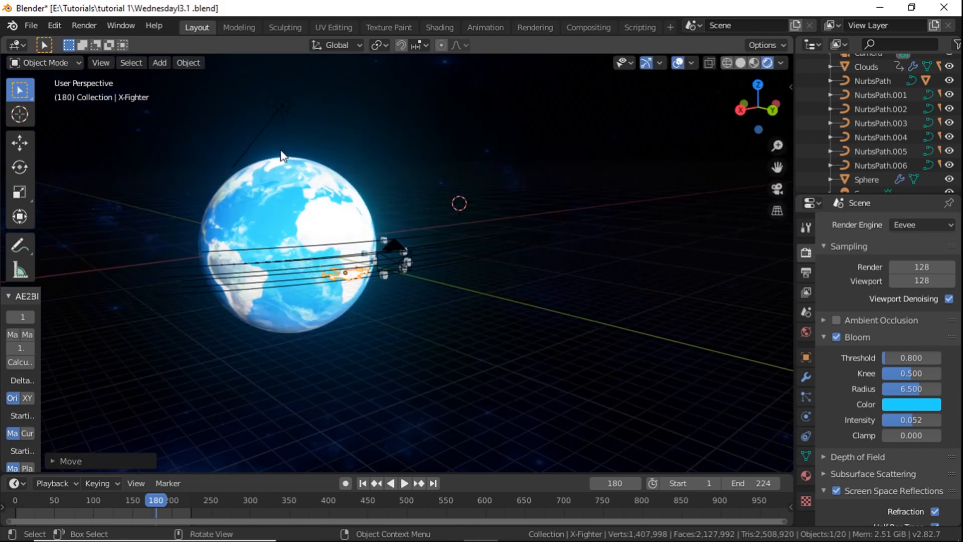
In the camera view, move the X-Fighter along the Y axis into the upper part of the camera frame
key(KP_0)
scroll(270, 123, down, 3)
key(g)
key(y)
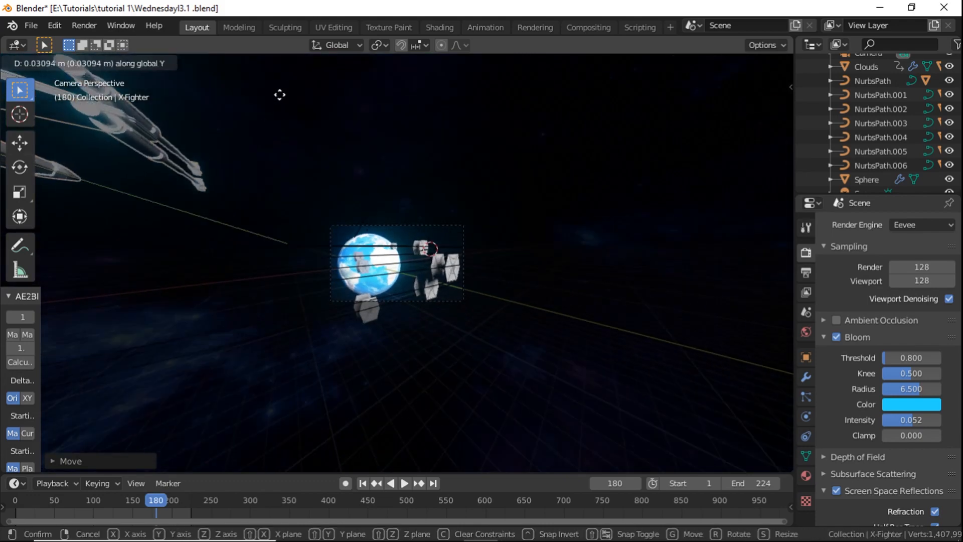
click(481, 7)
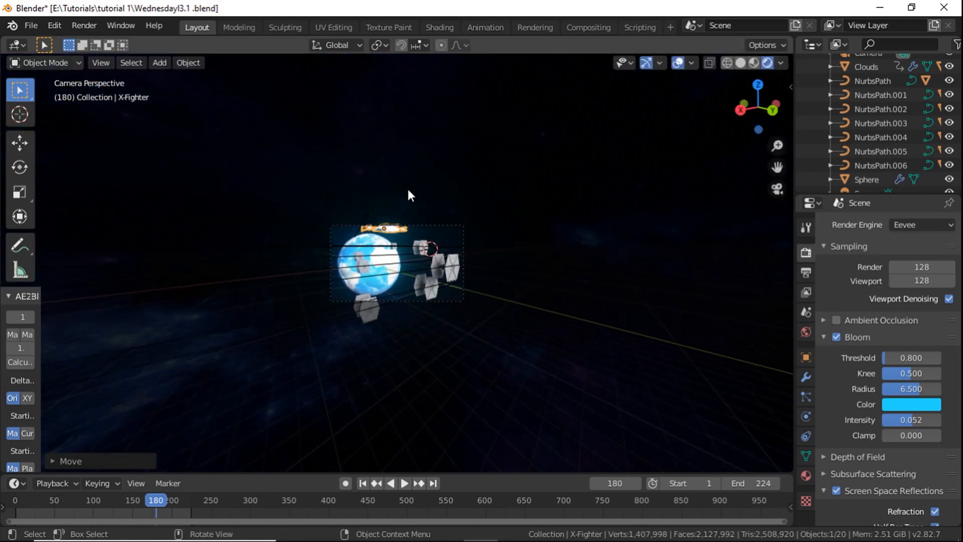
Place the X-Fighter at the centre of the camera frame in front of the planet and enlarge it slightly
key(Home)
key(g)
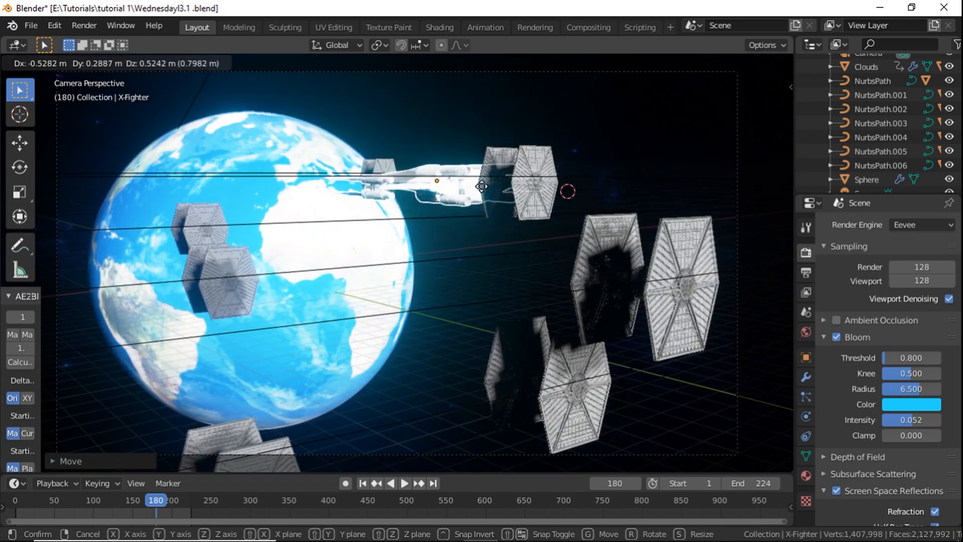
key(x)
key(z)
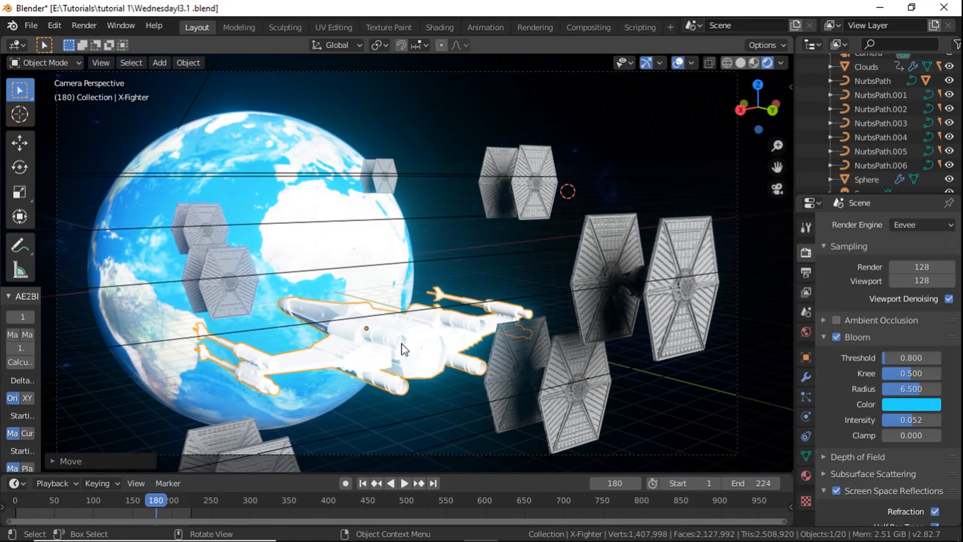
key(Escape)
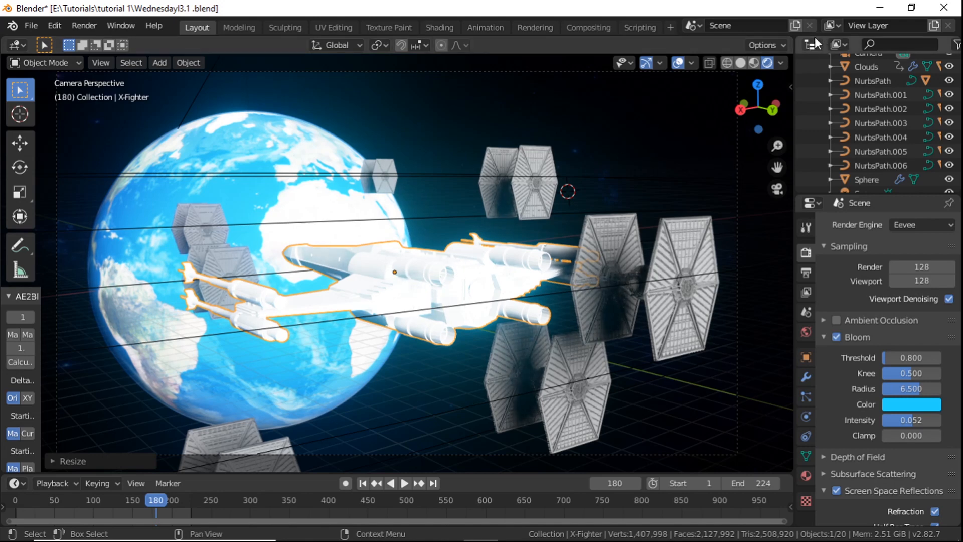
Split the 3D viewport in two, make the second area a Shader Editor and hide its sidebar
drag(788, 40, 380, 61)
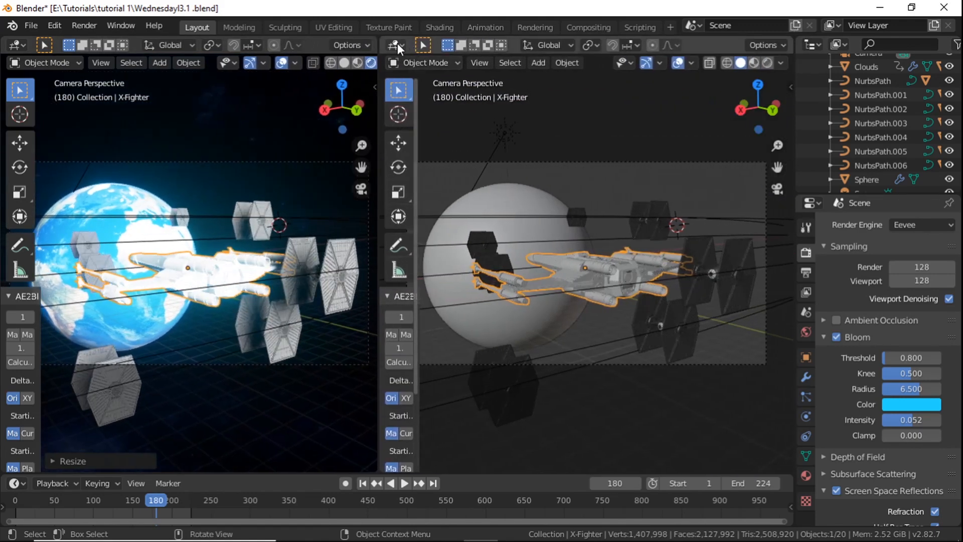
click(397, 45)
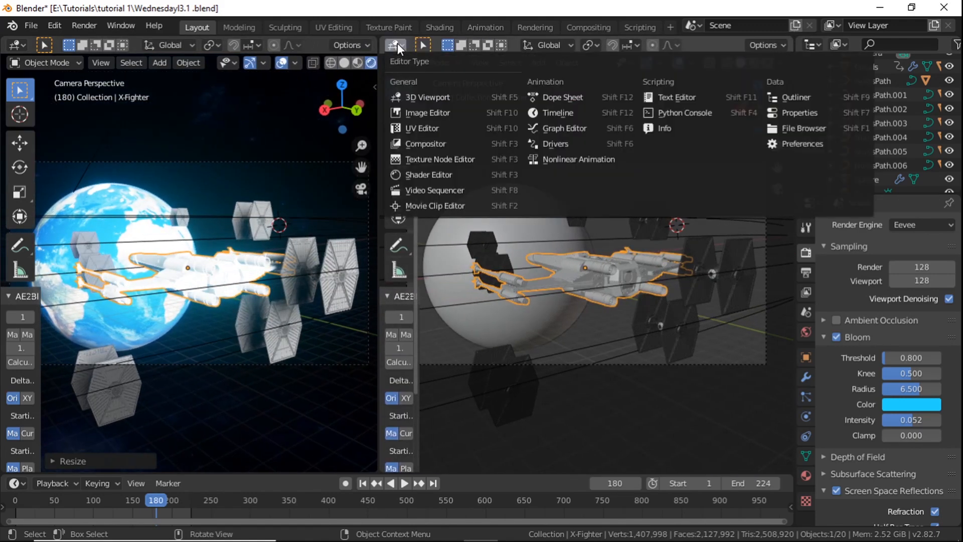
click(435, 175)
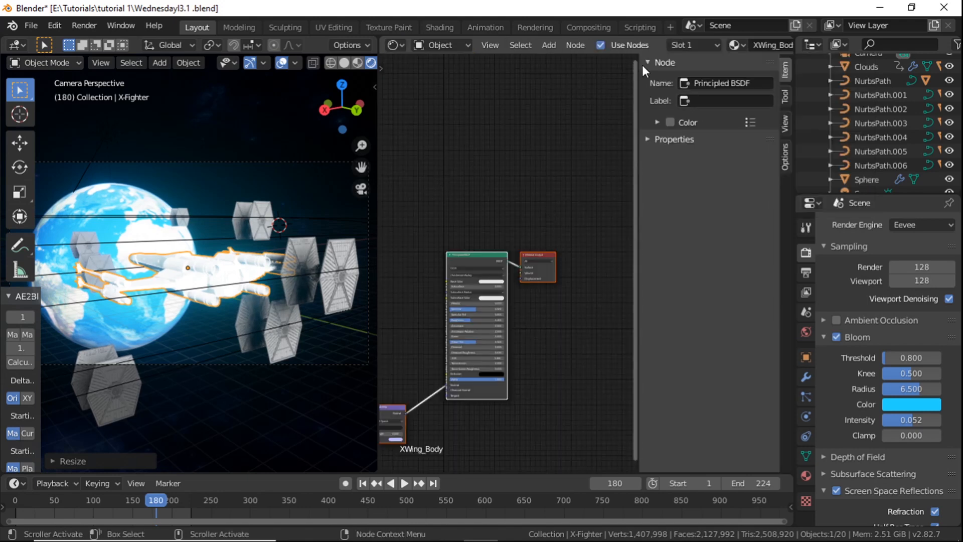
key(n)
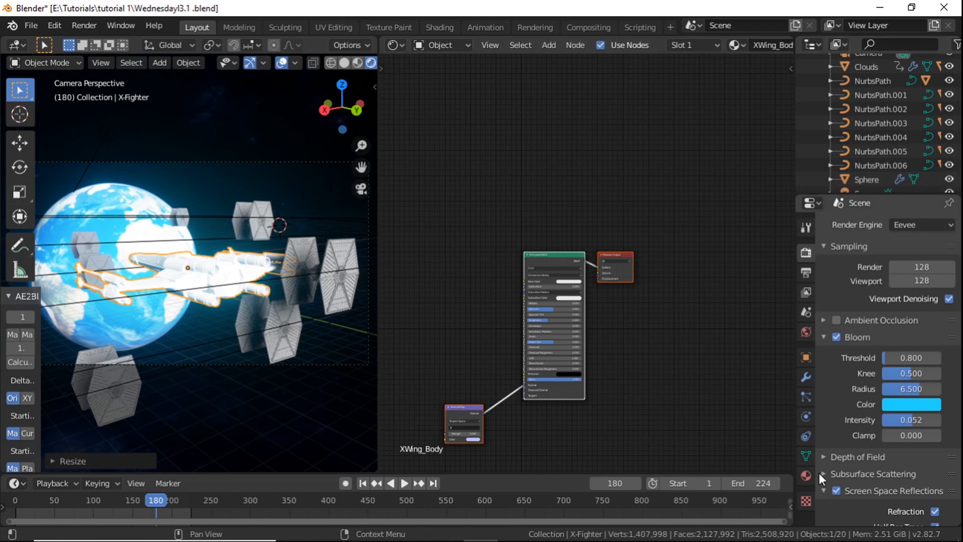
Show the X-Fighter's material settings and move the Normal/Map node of XWing_Body up beside the Principled BSDF node
click(806, 476)
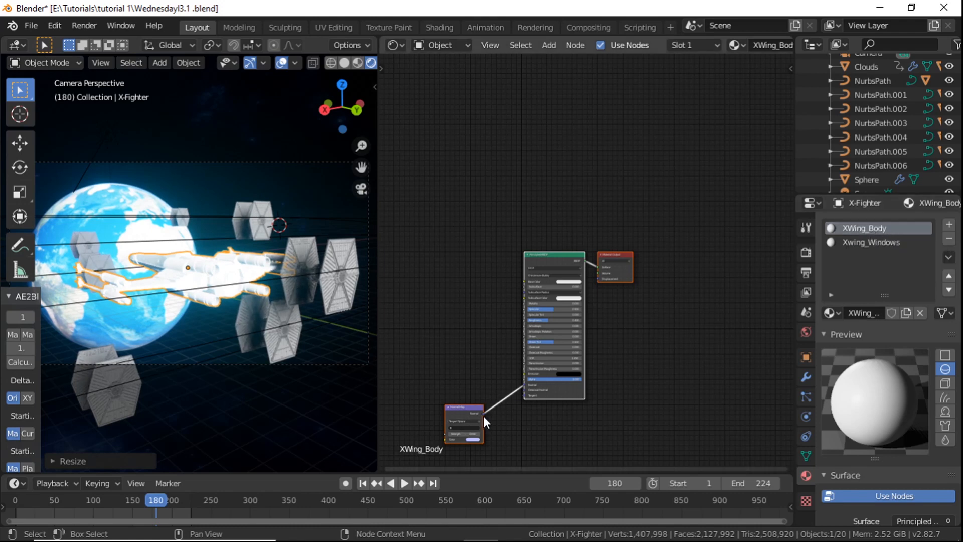
scroll(482, 412, up, 2)
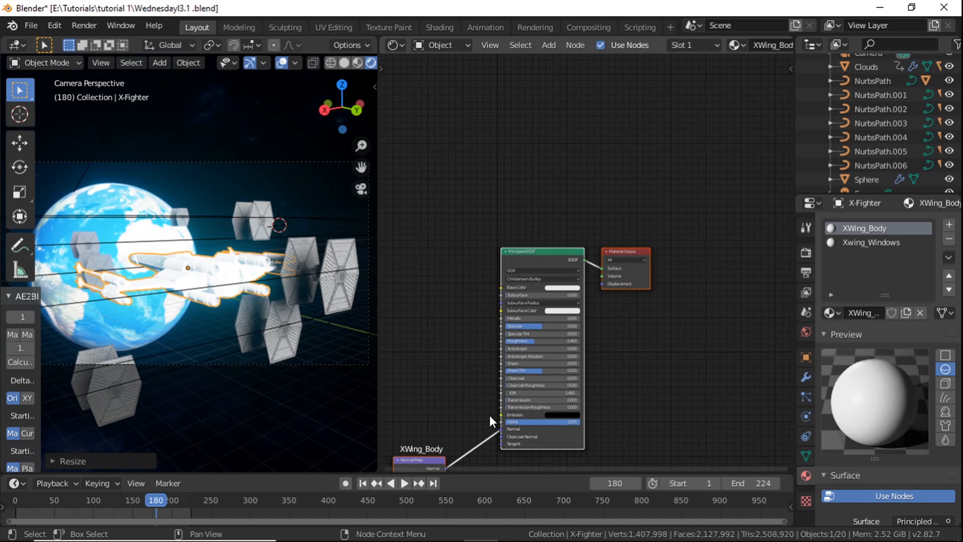
middle_drag(489, 415, 595, 206)
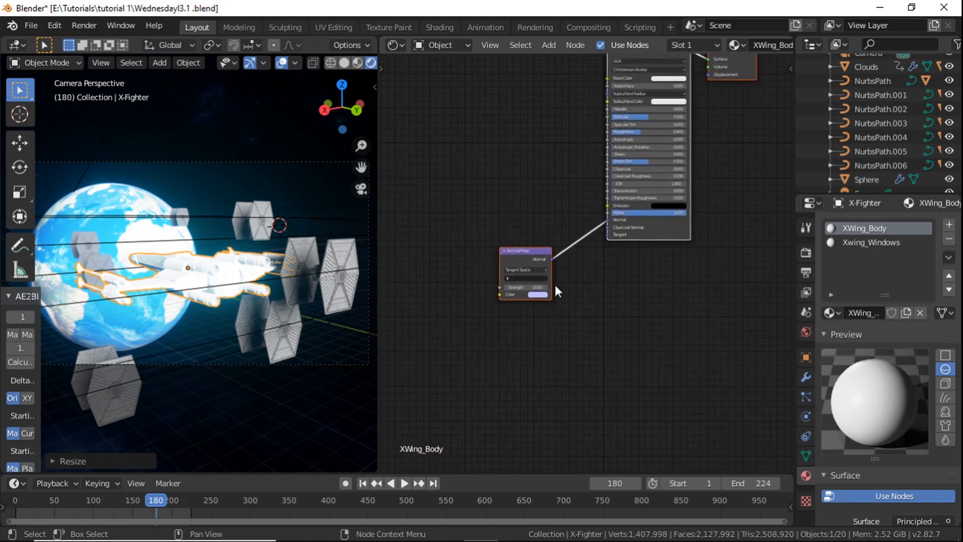
scroll(555, 284, up, 3)
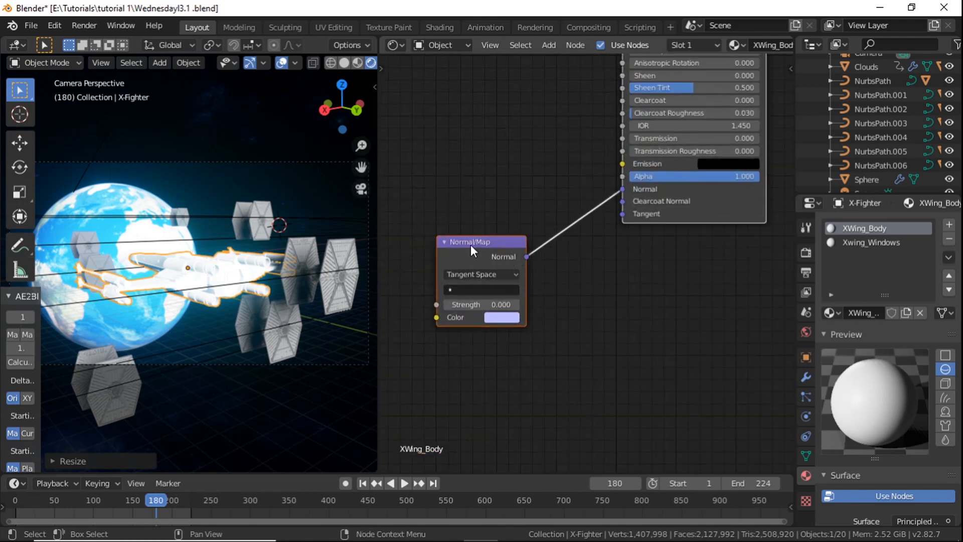
scroll(562, 264, down, 1)
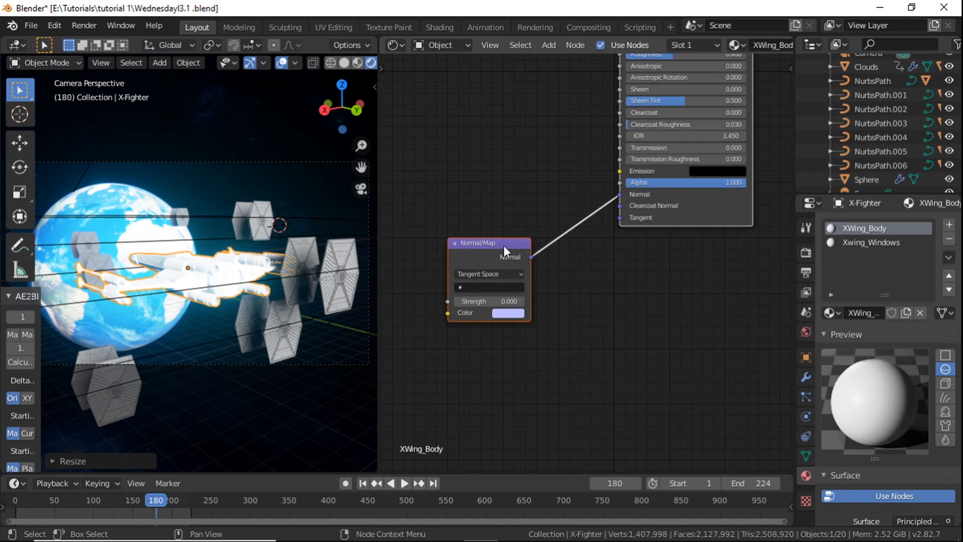
drag(503, 245, 555, 197)
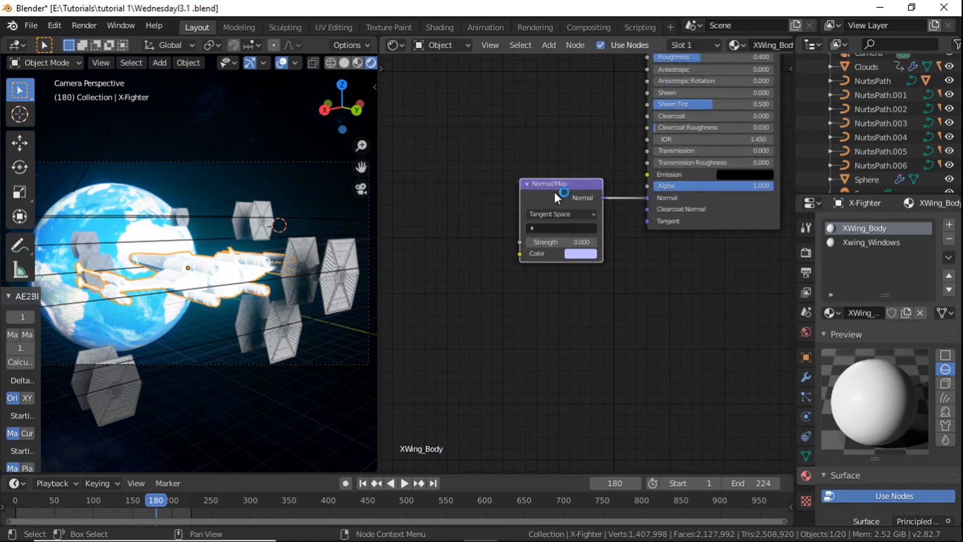
Add an Image Texture node beside the Normal/Map node and link its Color output to the Normal/Map node's Color input
key(shift+a)
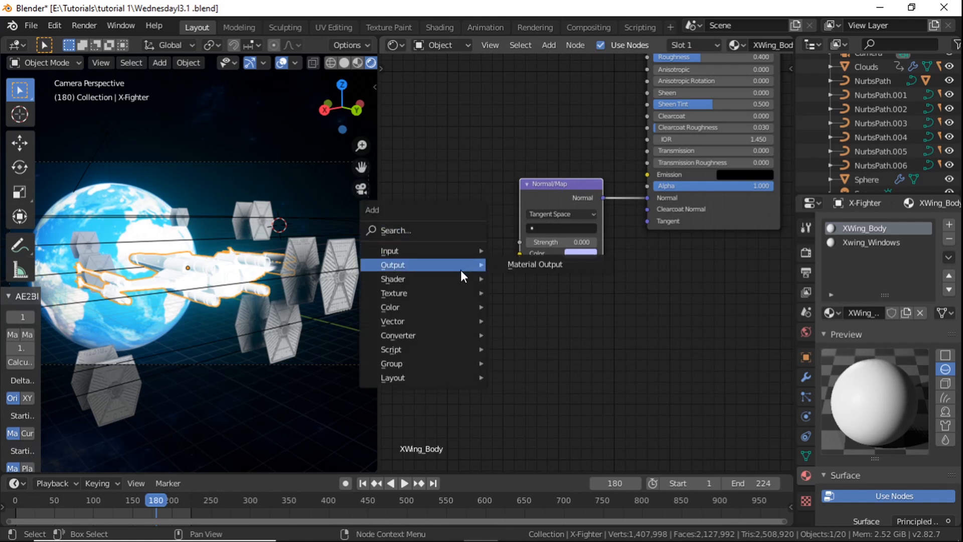
mouse_move(462, 284)
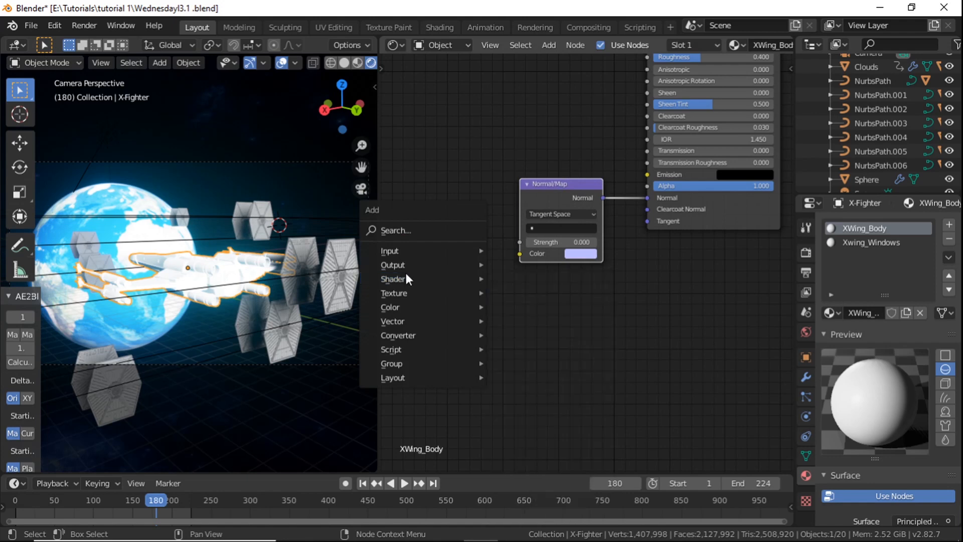
mouse_move(408, 289)
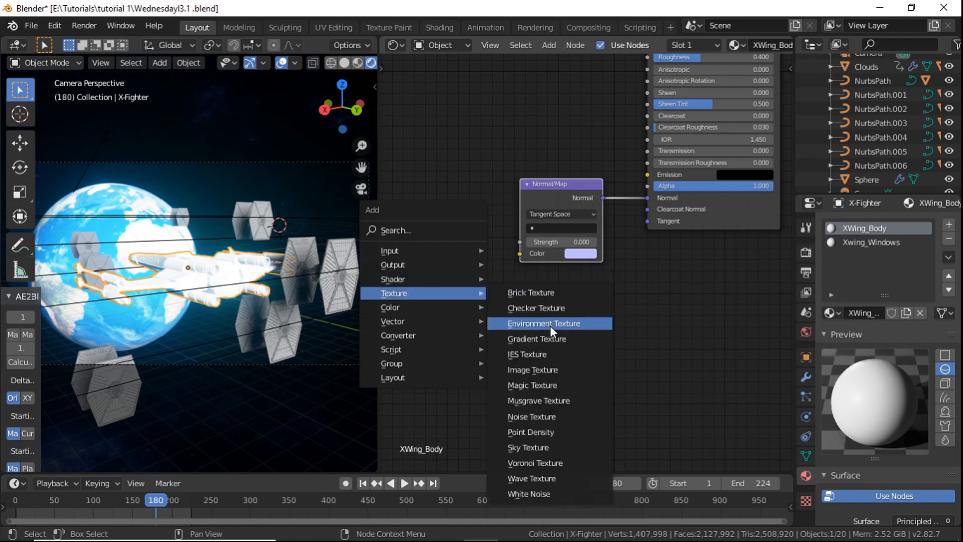
click(555, 368)
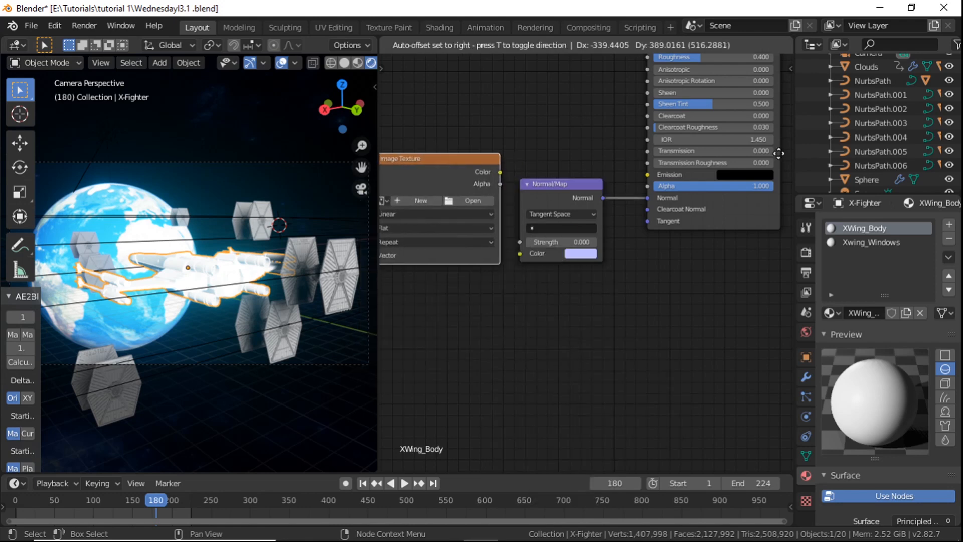
click(358, 143)
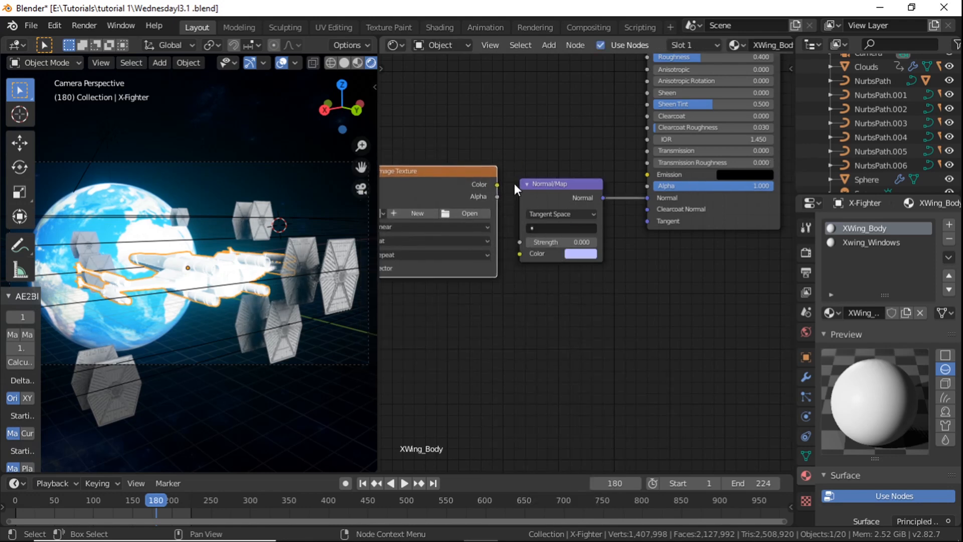
drag(497, 185, 519, 255)
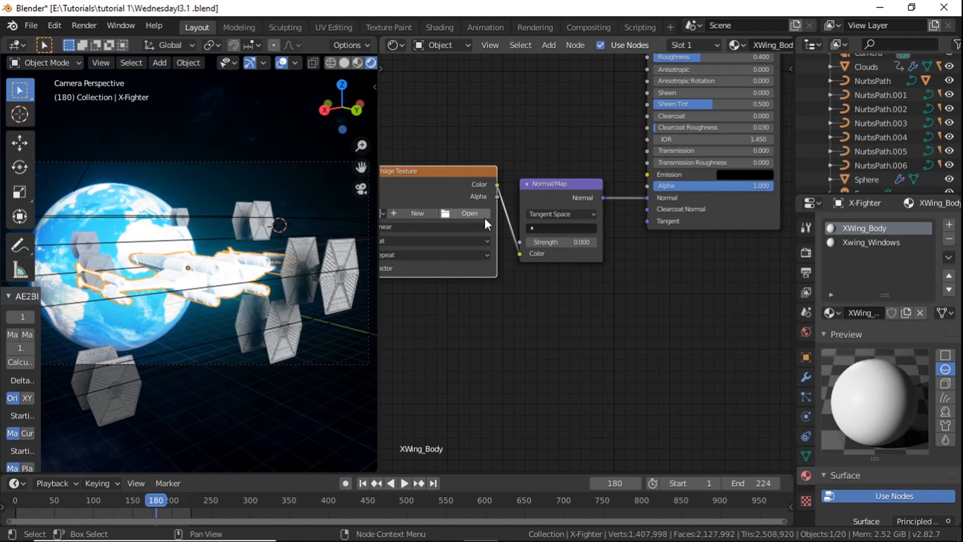
Load XWing_Normal_01.dds from the X fighter Maps folder into the Image Texture node and set its color space to Non-Color
click(469, 213)
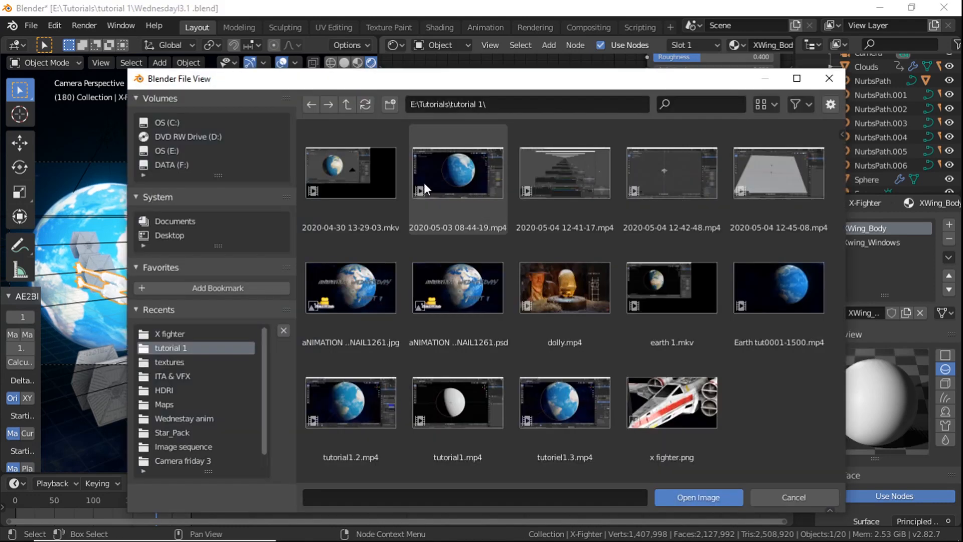
click(347, 104)
click(347, 104)
click(194, 372)
double_click(358, 293)
double_click(375, 203)
double_click(375, 201)
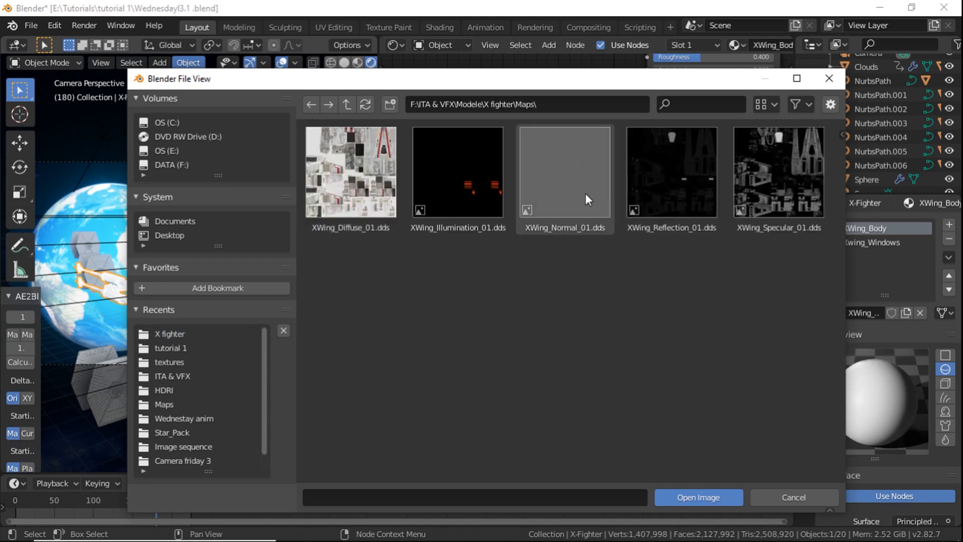
click(585, 194)
click(715, 501)
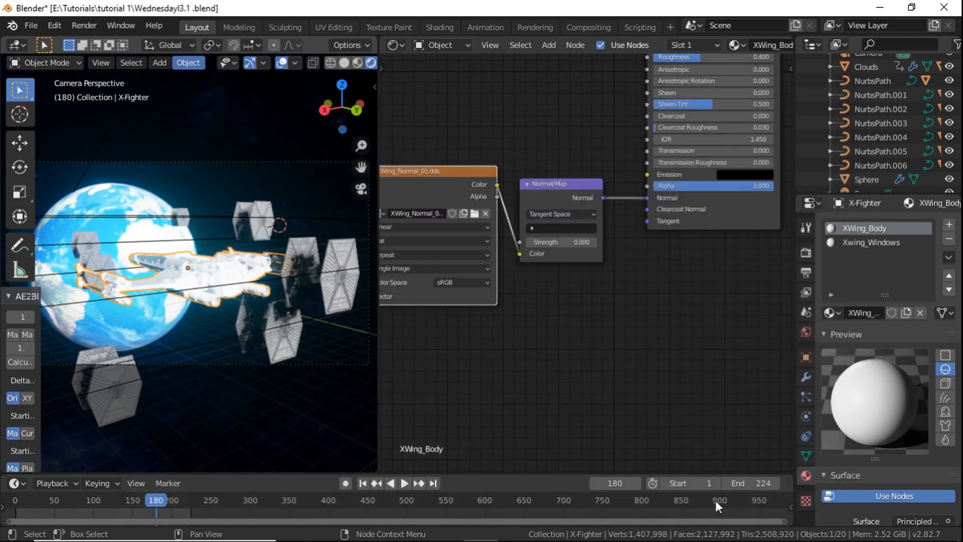
click(478, 283)
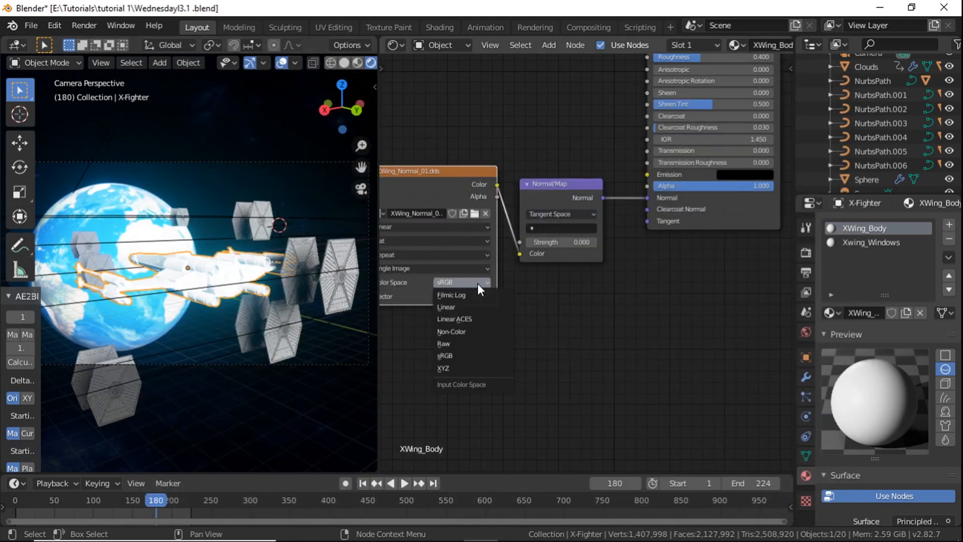
click(458, 334)
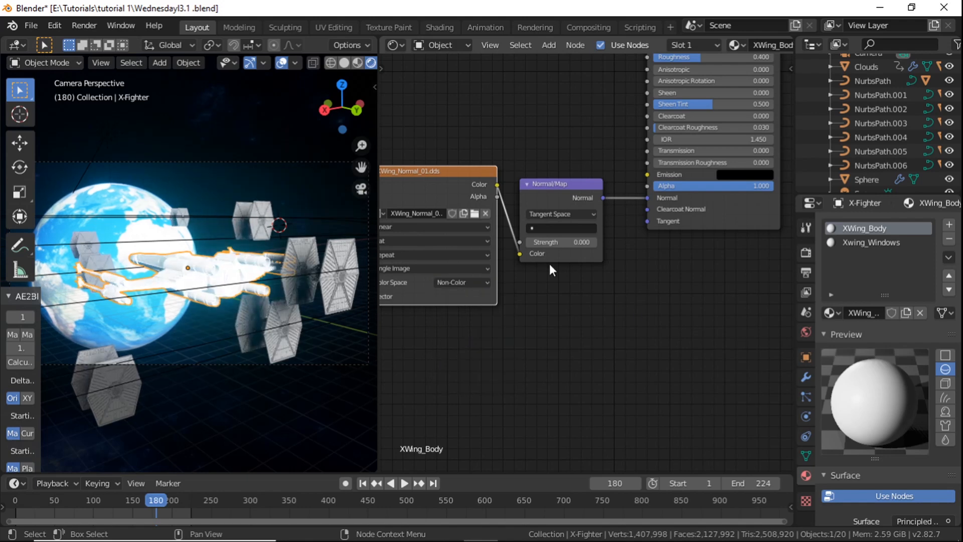
Duplicate the XWing_Normal_01.dds node and arrange the copy directly above the original, with the original and the Normal/Map node moved down
scroll(539, 290, down, 2)
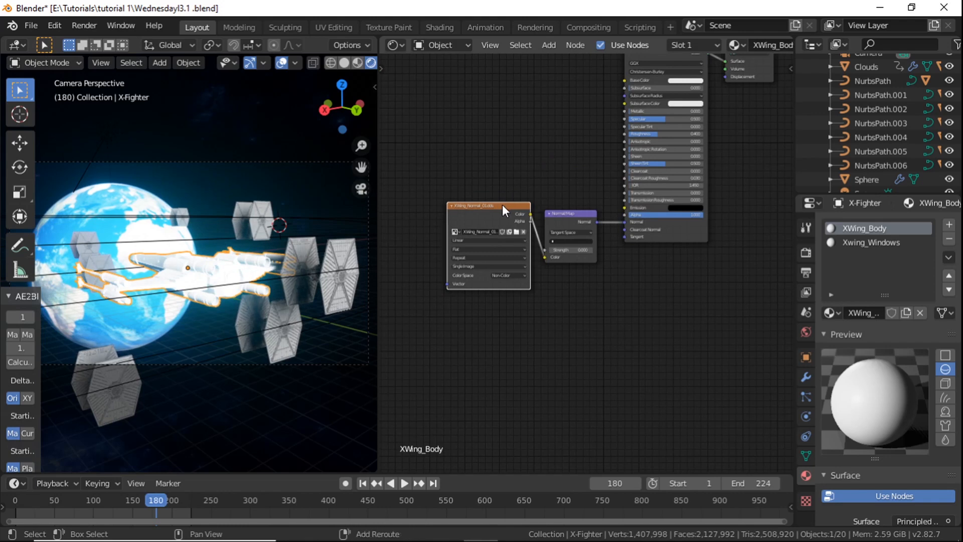
key(g)
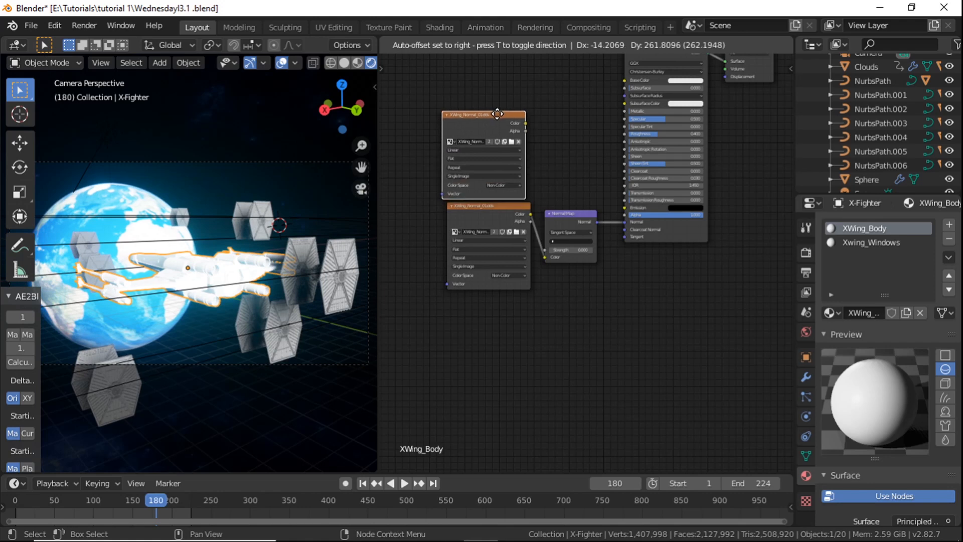
click(492, 199)
drag(489, 206, 482, 281)
drag(565, 216, 571, 302)
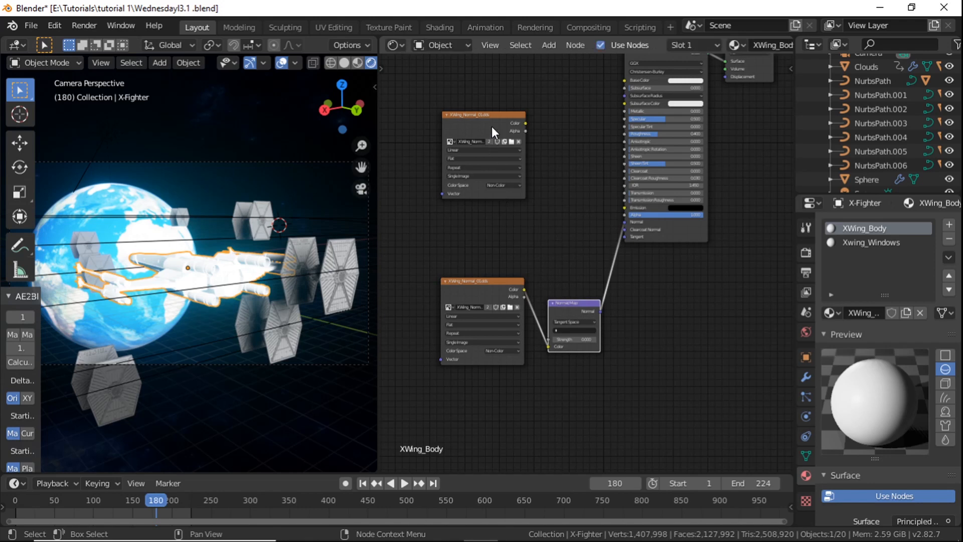
drag(492, 114, 490, 187)
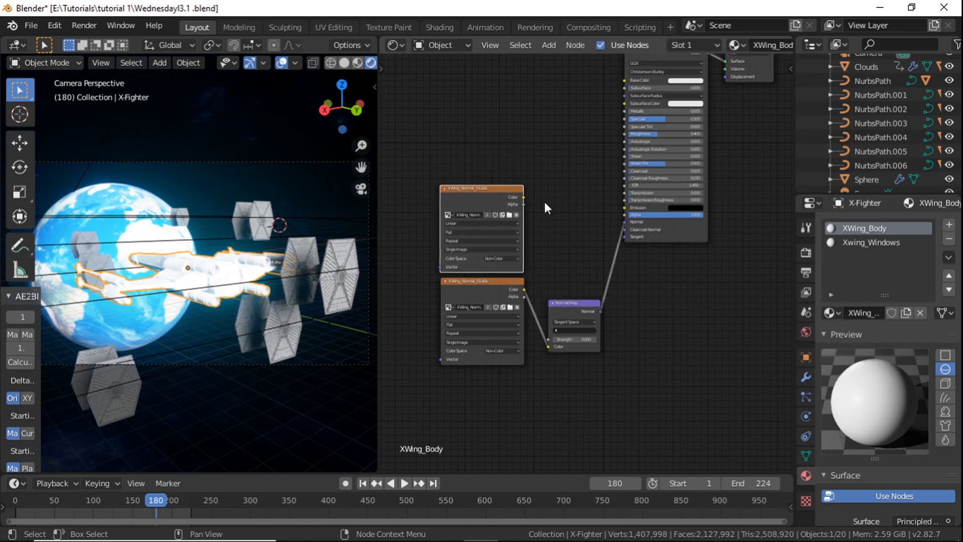
Load XWing_Illumination_01.dds into the unlinked image node and link its Color output to the Principled BSDF's Emission input
click(509, 215)
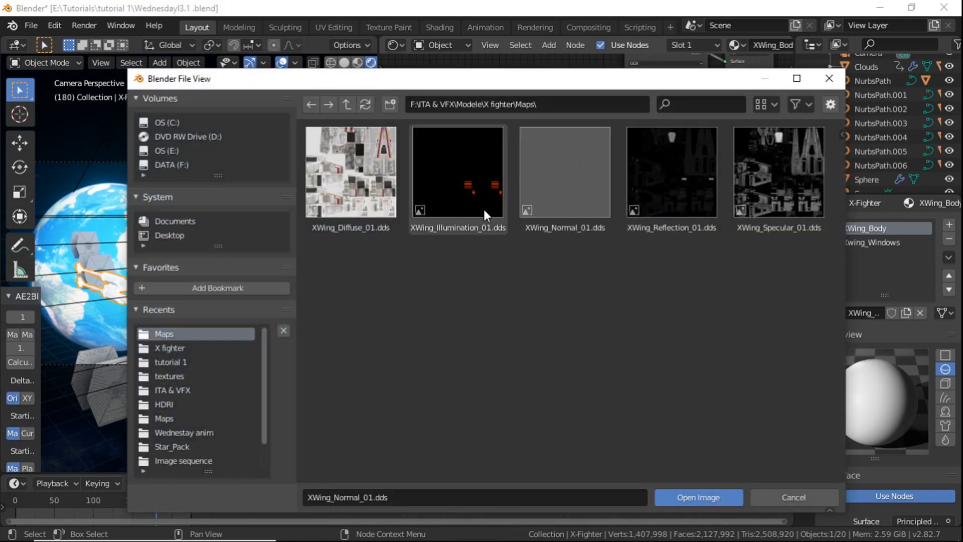
click(467, 185)
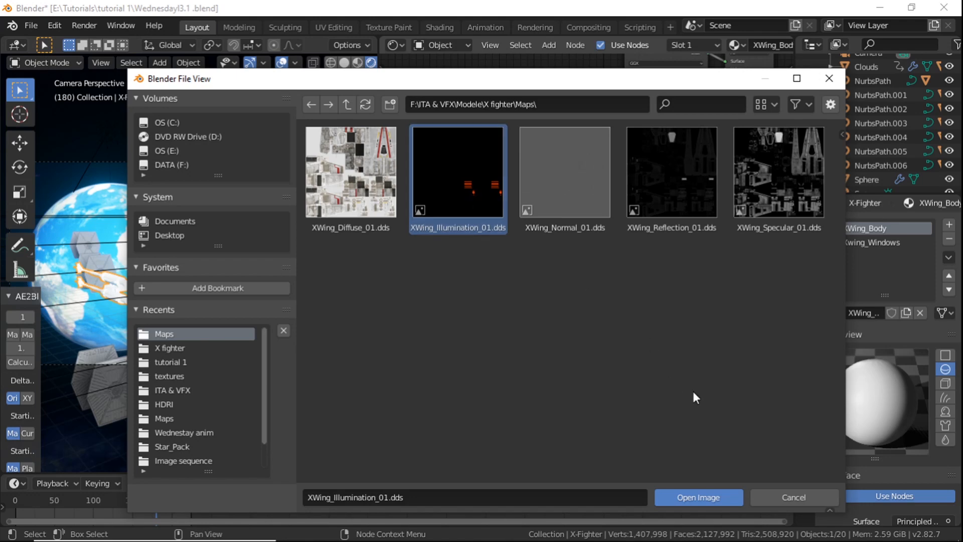
click(704, 499)
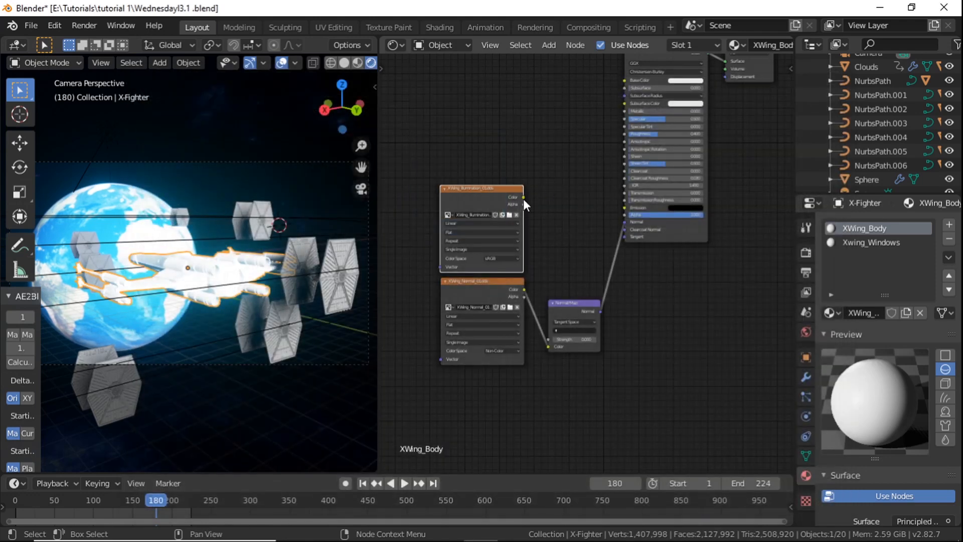
drag(523, 197, 628, 211)
drag(628, 209, 627, 209)
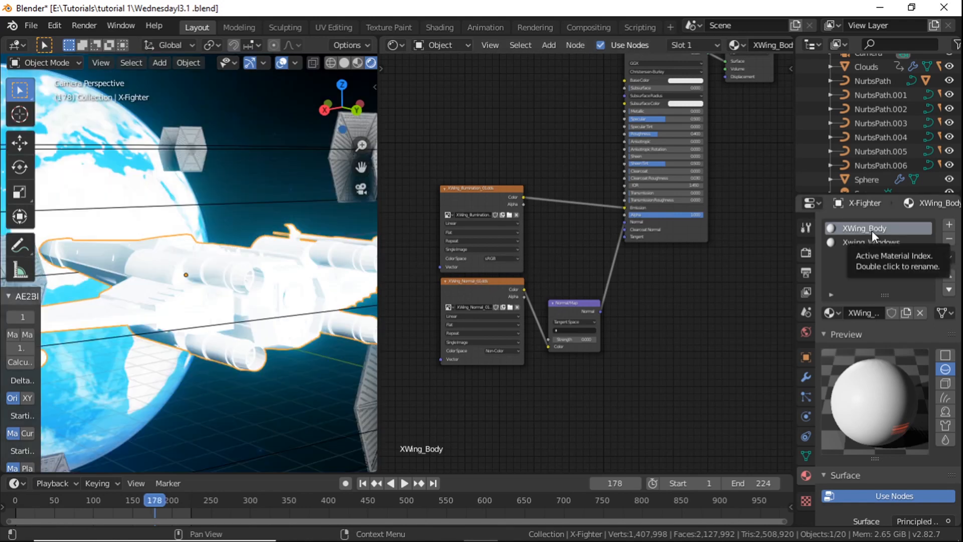
Duplicate the XWing_Illumination_01.dds node of XWing_Body and place the copy directly above the original
click(872, 231)
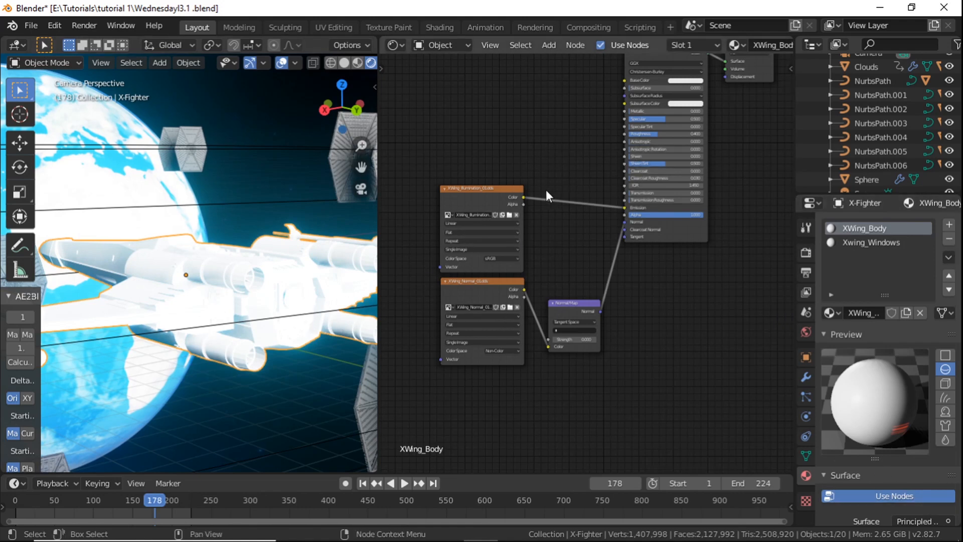
shift+click(492, 192)
key(shift+d)
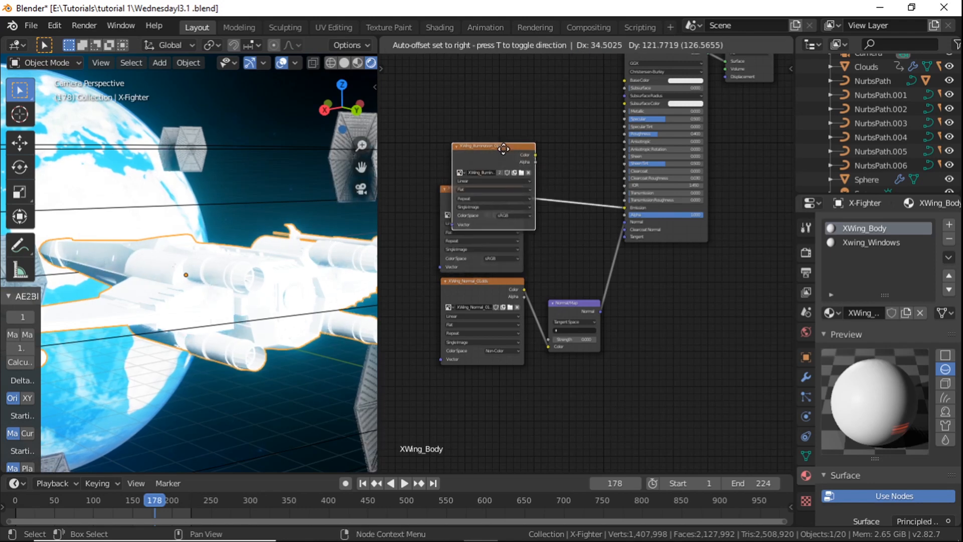
click(490, 98)
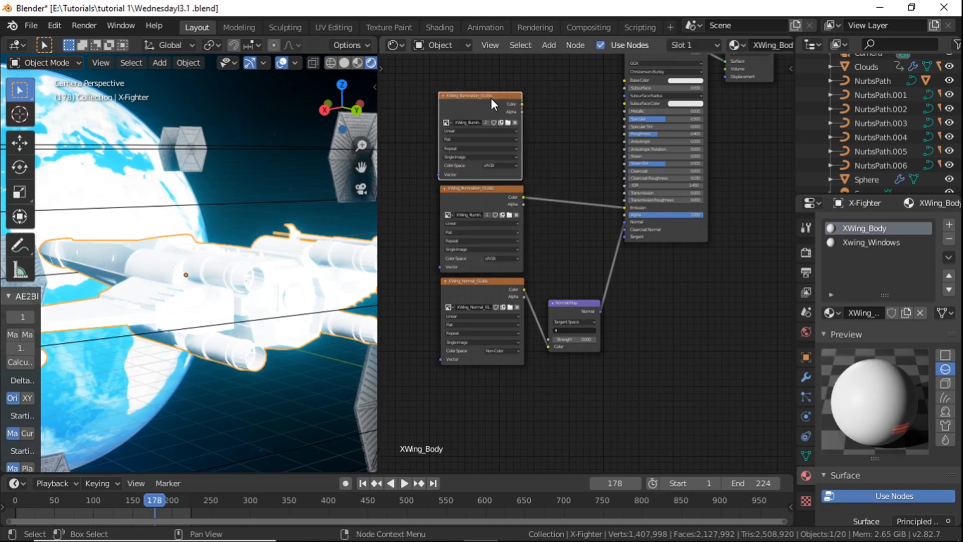
Load XWing_Reflection_01.dds into the topmost image node and set its color space to Non-Color
click(508, 122)
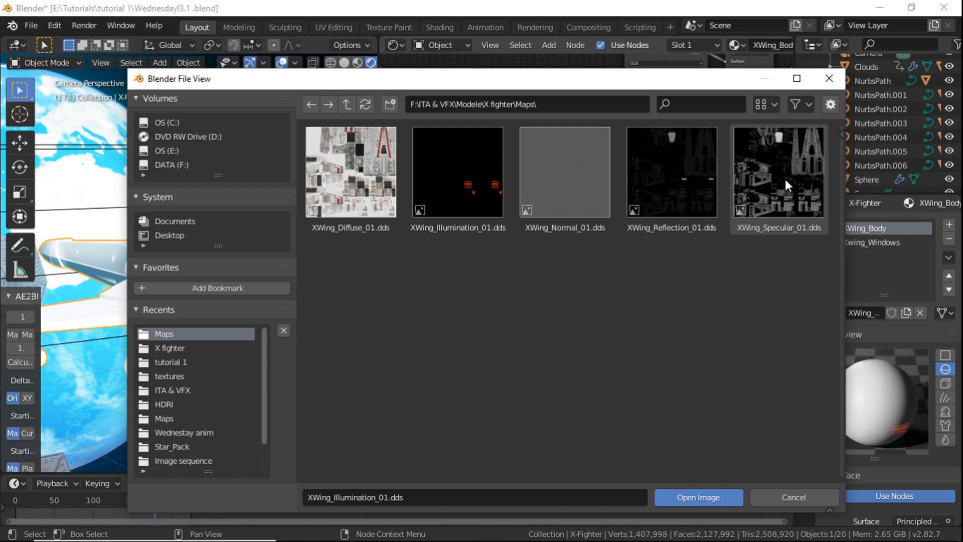
click(691, 189)
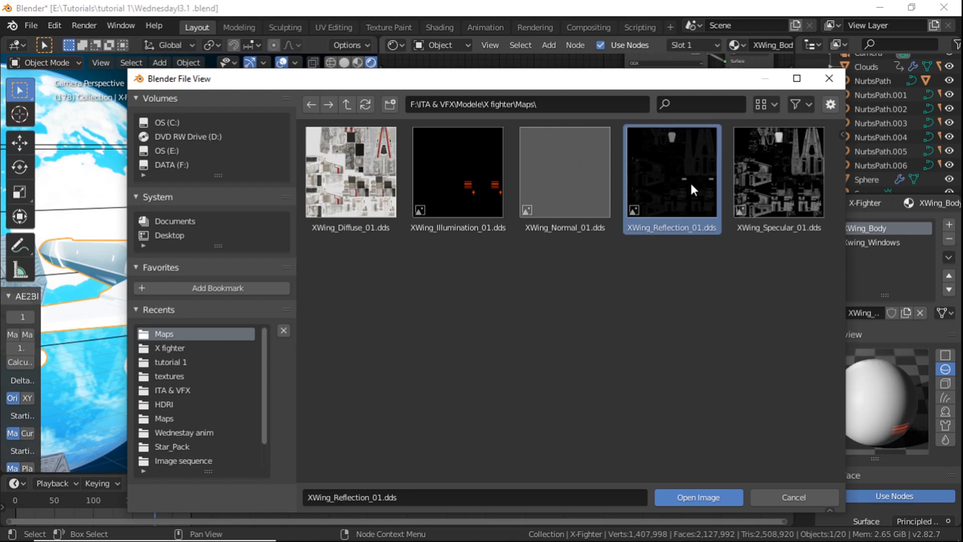
click(691, 502)
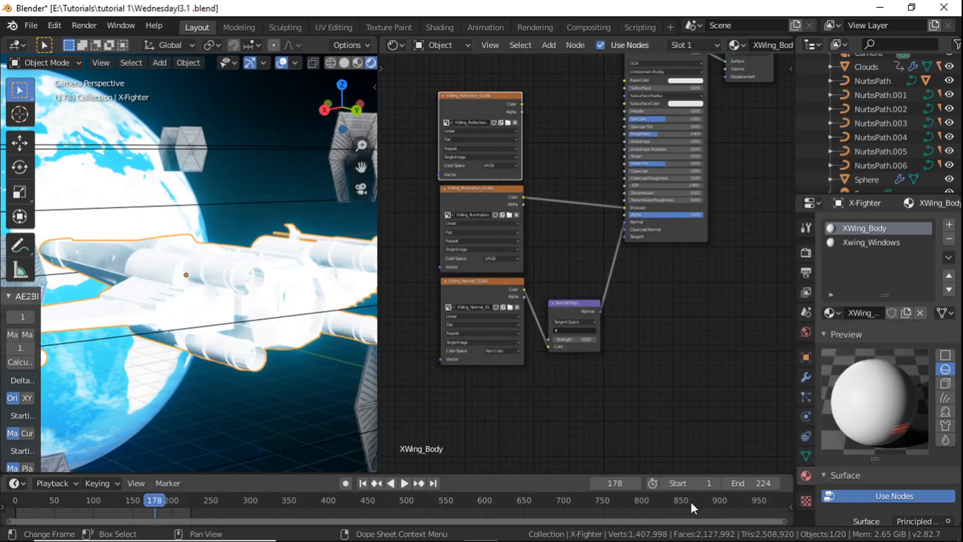
click(516, 172)
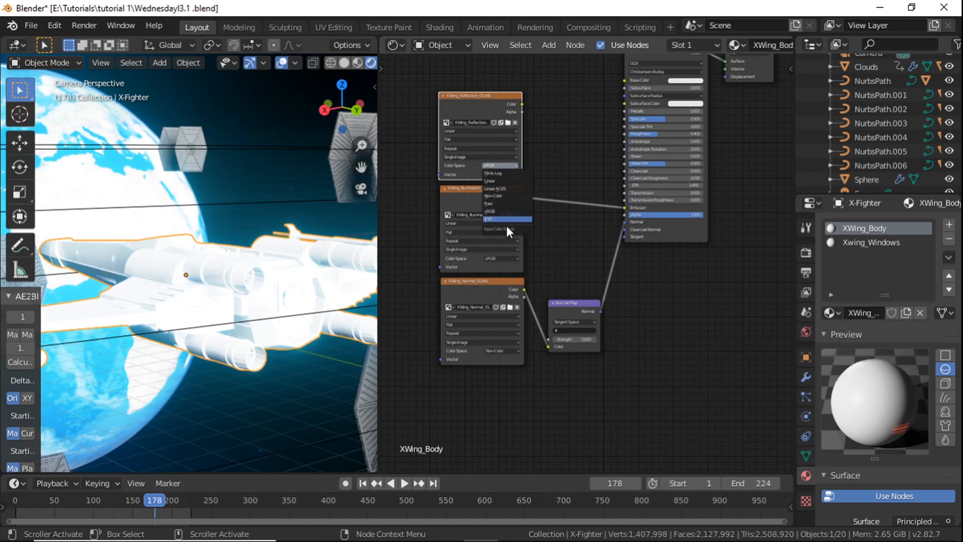
click(504, 195)
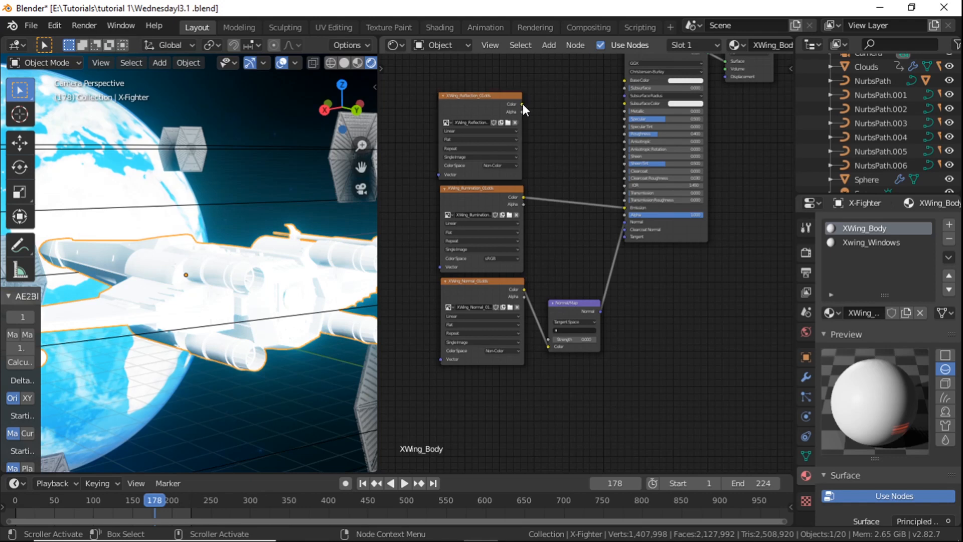
Link the Color output of the XWing_Reflection_01.dds node to the Principled BSDF's Roughness input
scroll(559, 116, up, 2)
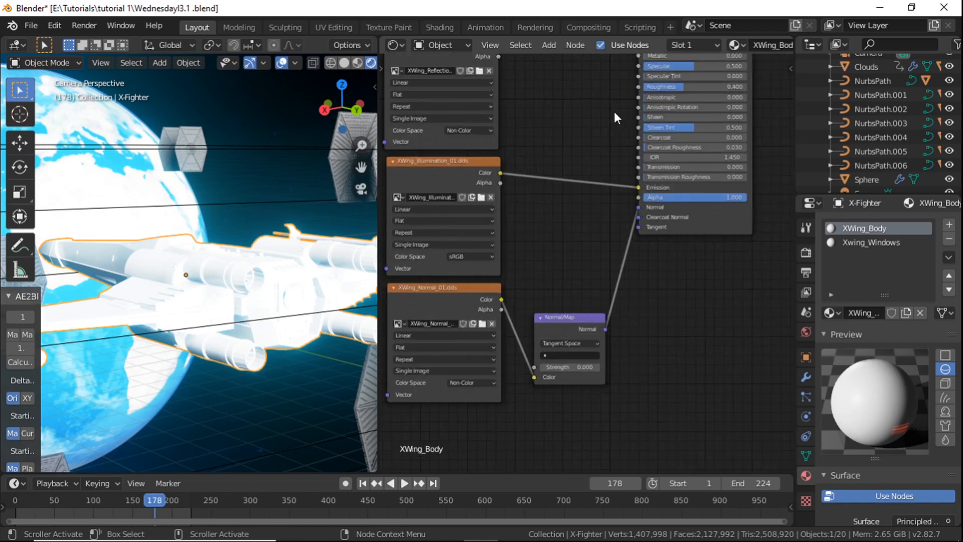
middle_drag(614, 111, 593, 205)
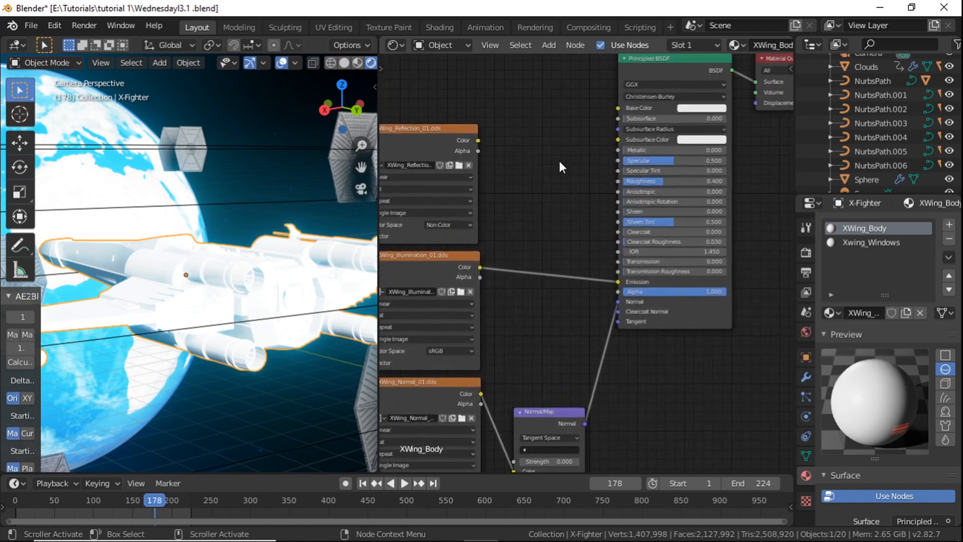
drag(479, 140, 619, 182)
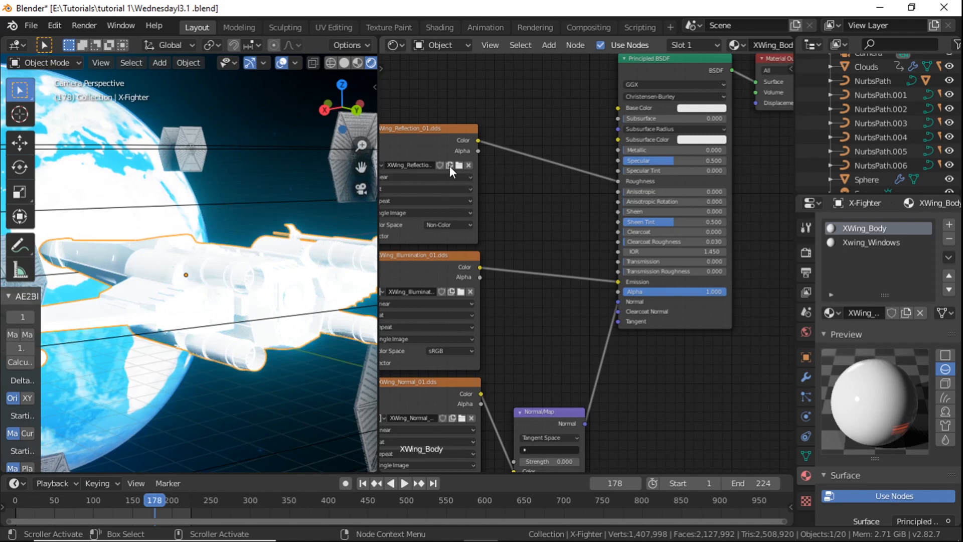
Duplicate the XWing_Reflection_01.dds node and place the copy directly above the original
click(441, 133)
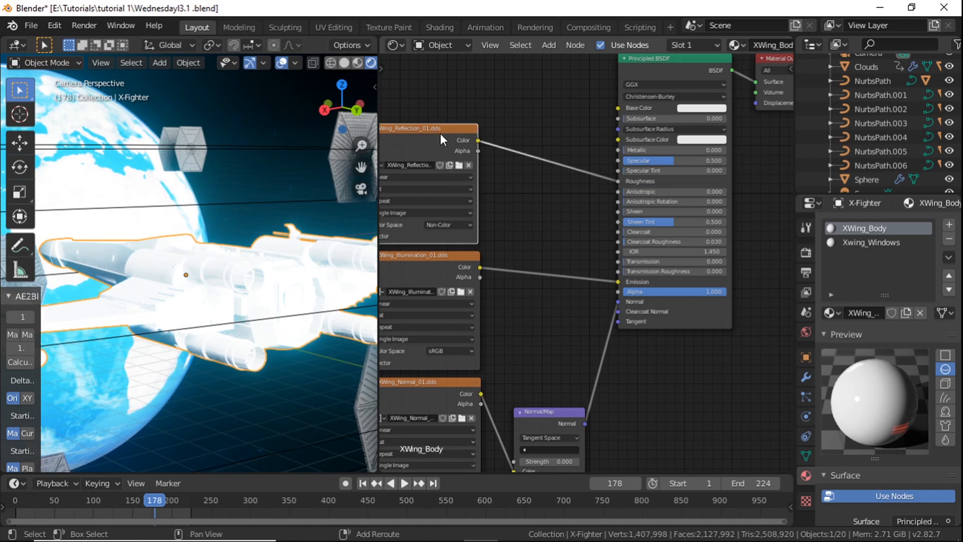
key(shift+d)
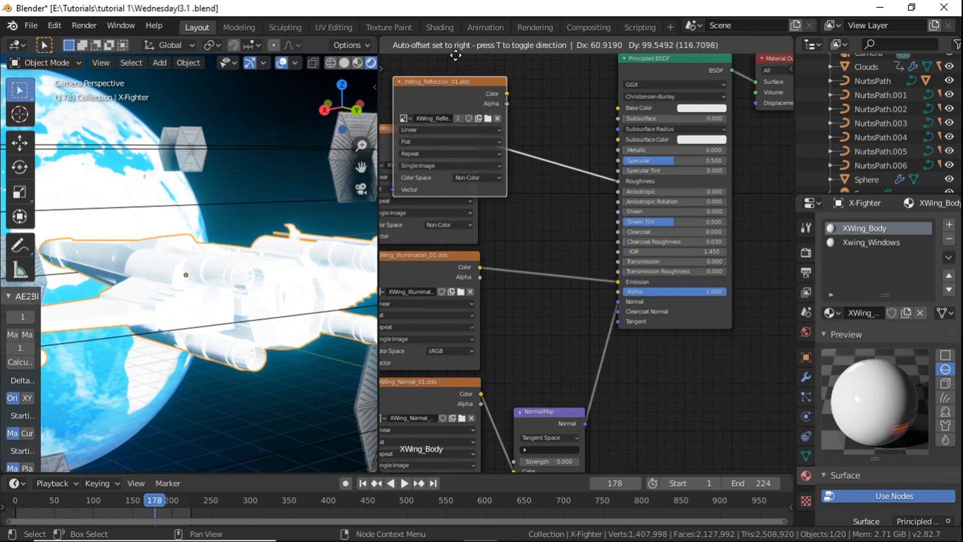
click(439, 426)
scroll(498, 292, down, 1)
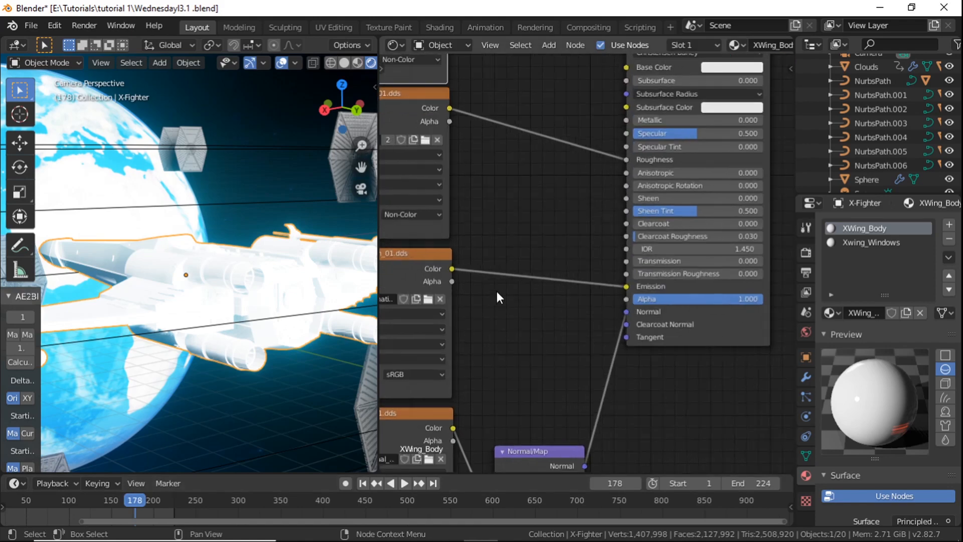
scroll(563, 334, down, 1)
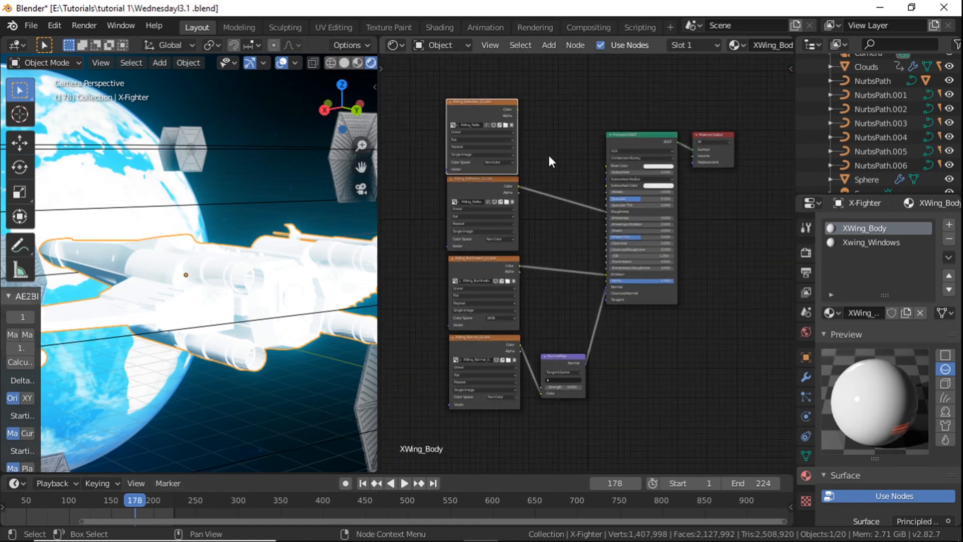
Shift the four image texture nodes of XWing_Body downward, keeping them stacked in the same order
drag(497, 335, 492, 394)
drag(498, 261, 494, 315)
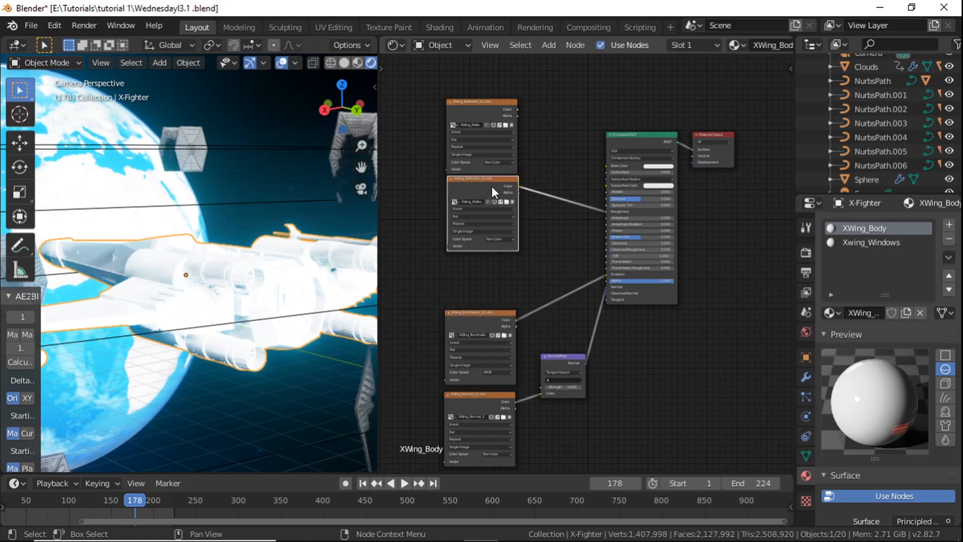
drag(494, 180, 492, 235)
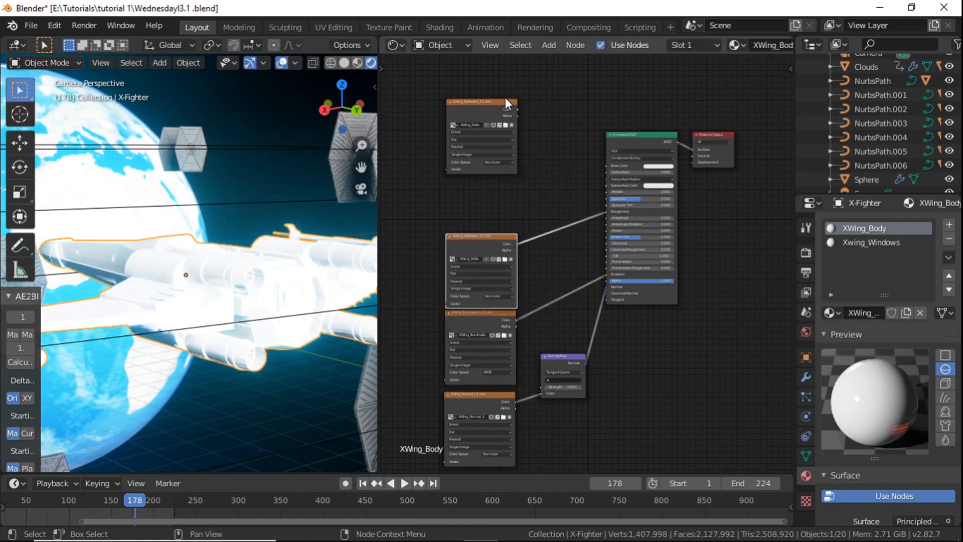
drag(503, 103, 502, 149)
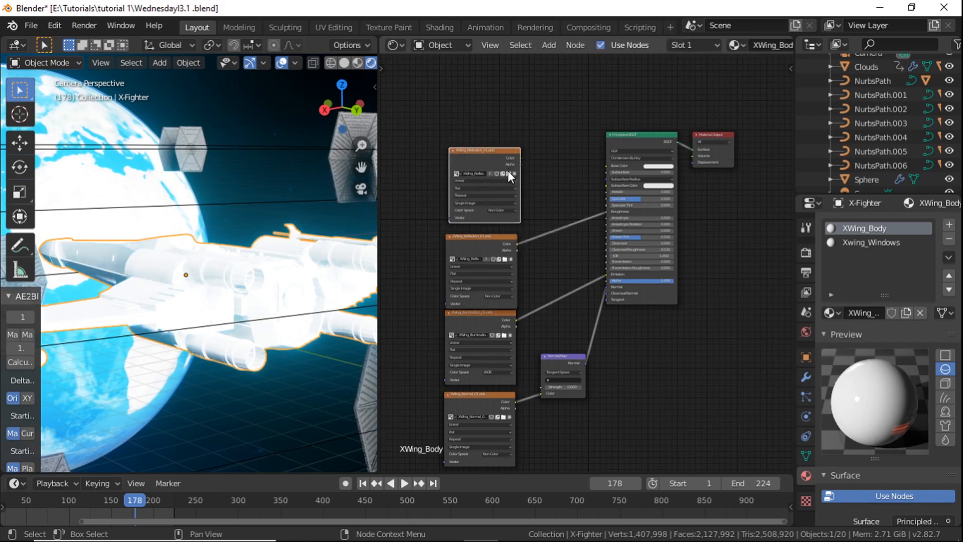
Load XWing_Specular_01.dds into the topmost image node and link its Color output to the Principled BSDF's Specular input
click(508, 173)
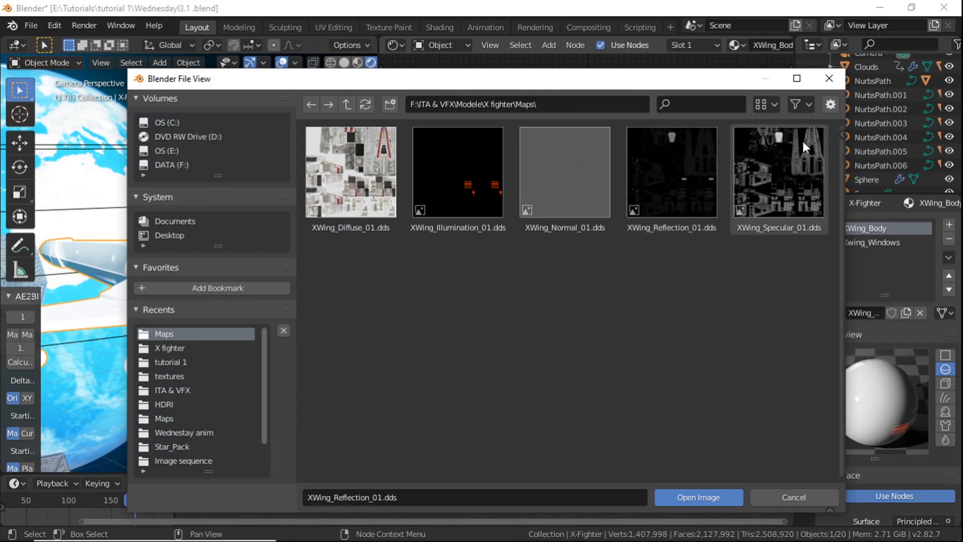
click(802, 152)
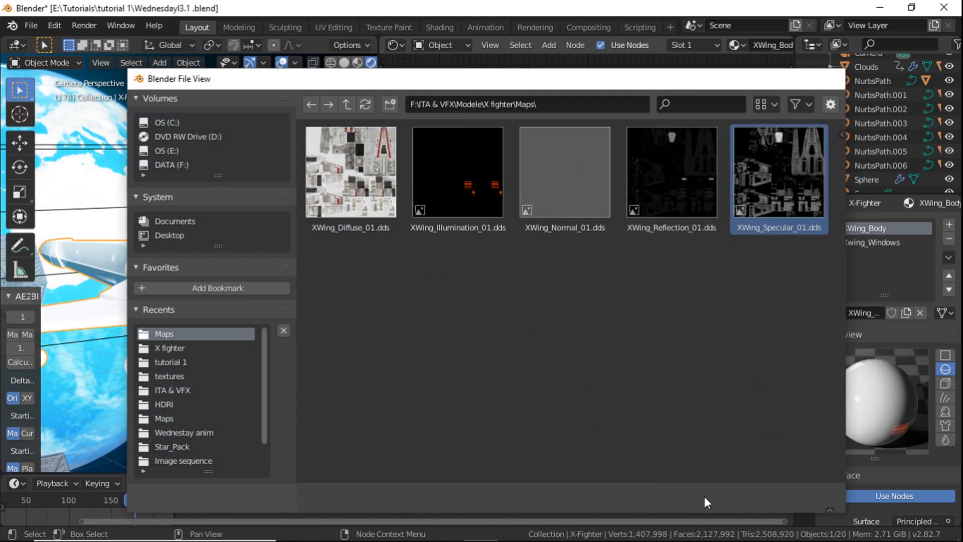
click(704, 495)
scroll(524, 203, up, 3)
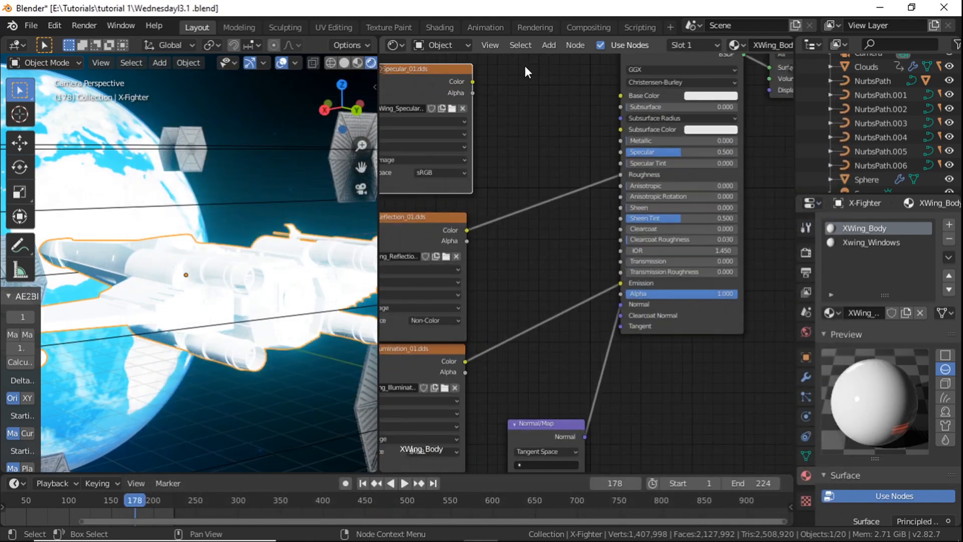
drag(471, 82, 622, 152)
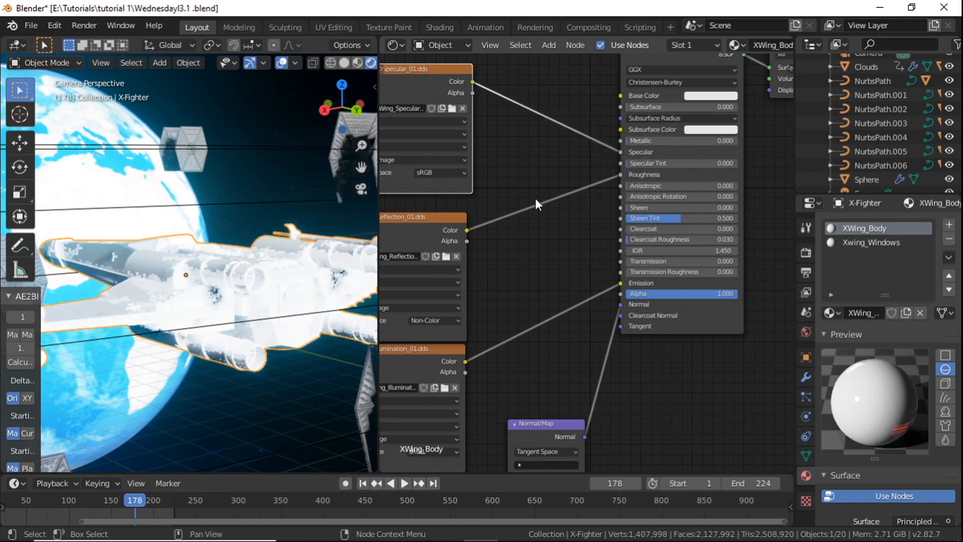
scroll(465, 206, up, 1)
scroll(465, 204, down, 2)
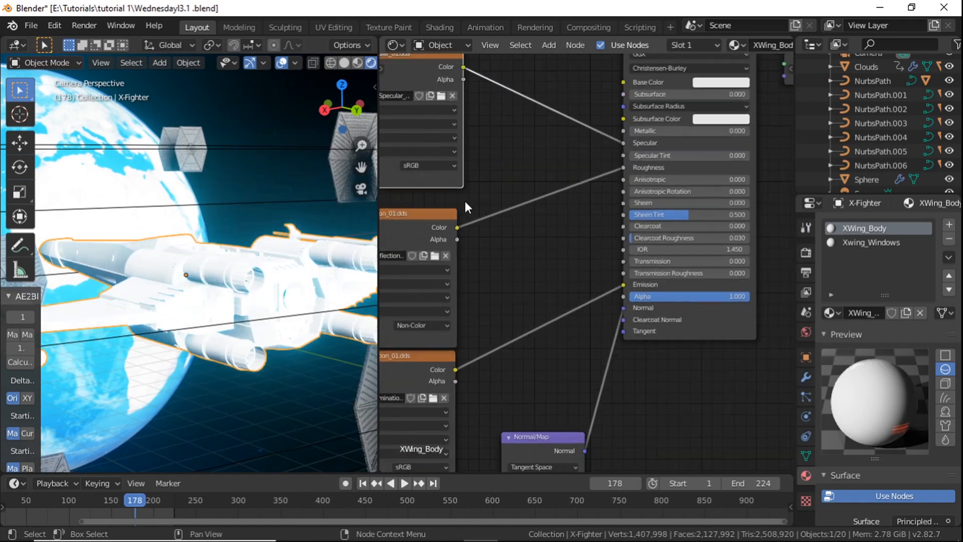
Duplicate the XWing_Specular_01.dds node and place the copy directly above the original
drag(457, 96, 455, 108)
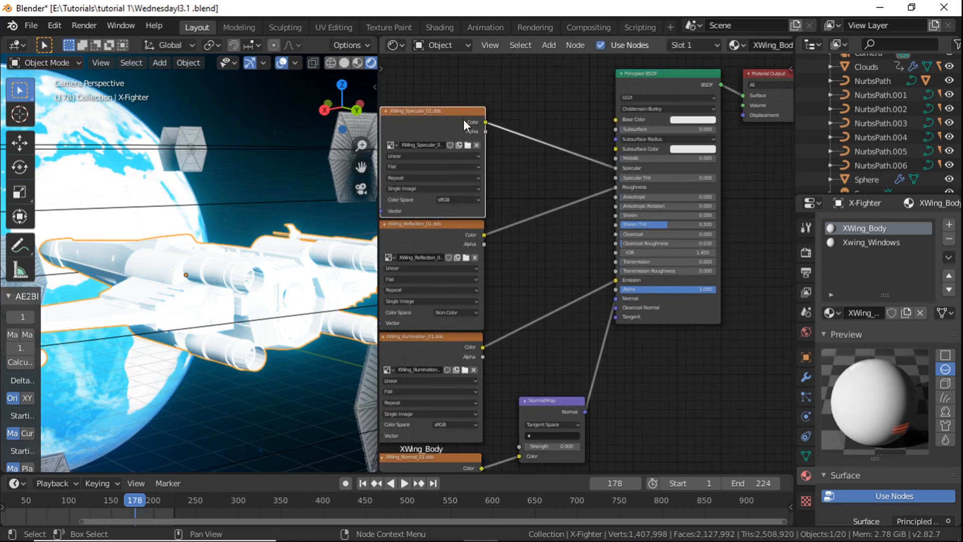
key(shift+d)
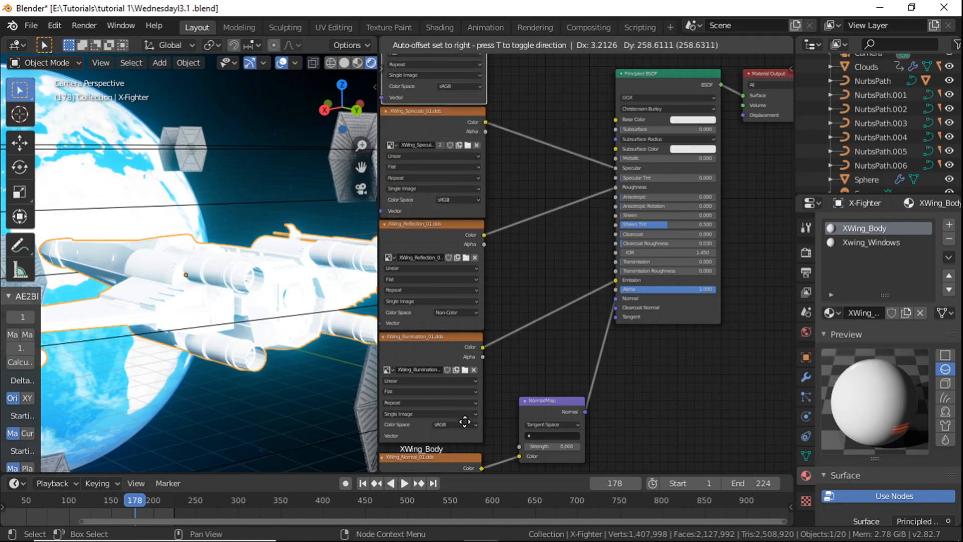
click(466, 423)
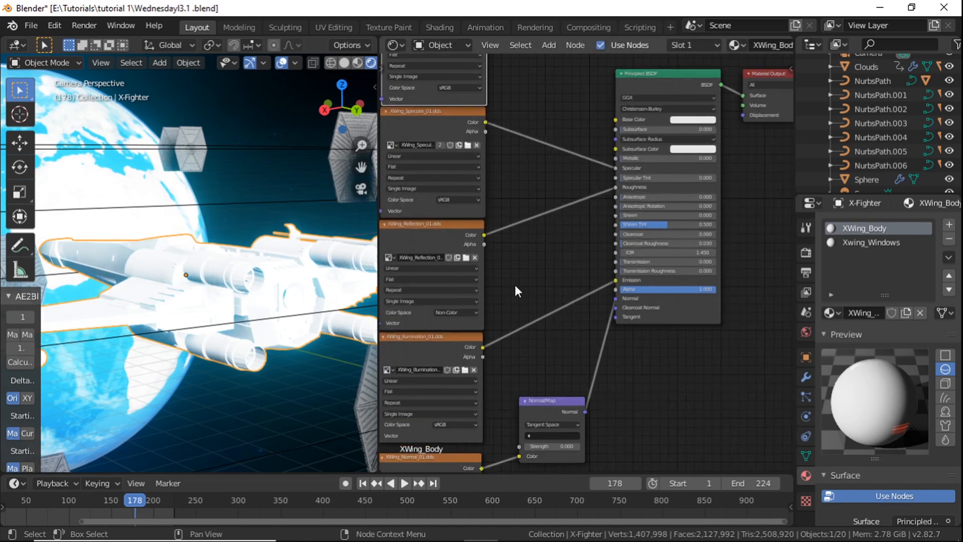
Load XWing_Diffuse_01.dds into the topmost image node and link its Color output to the Principled BSDF's Base Color input
scroll(511, 295, down, 1)
scroll(558, 272, down, 1)
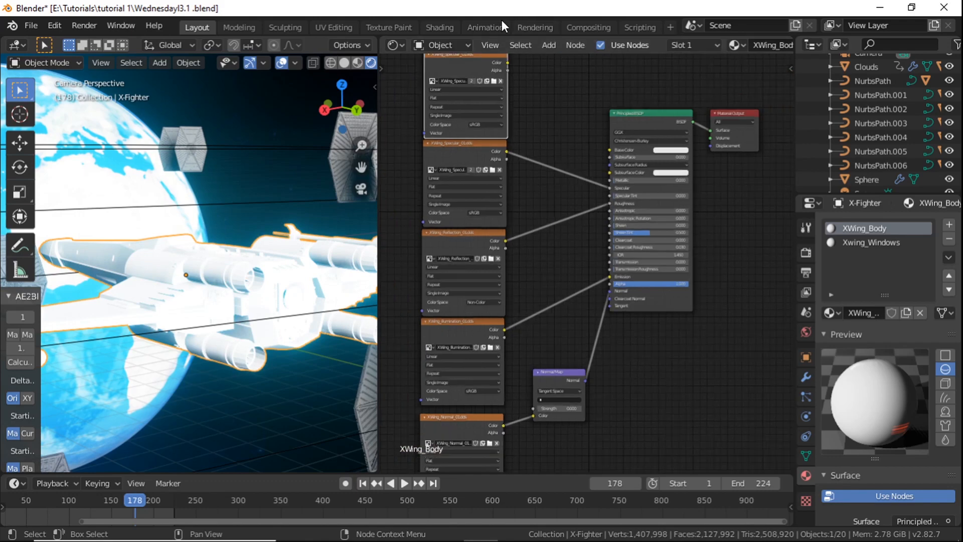
click(494, 81)
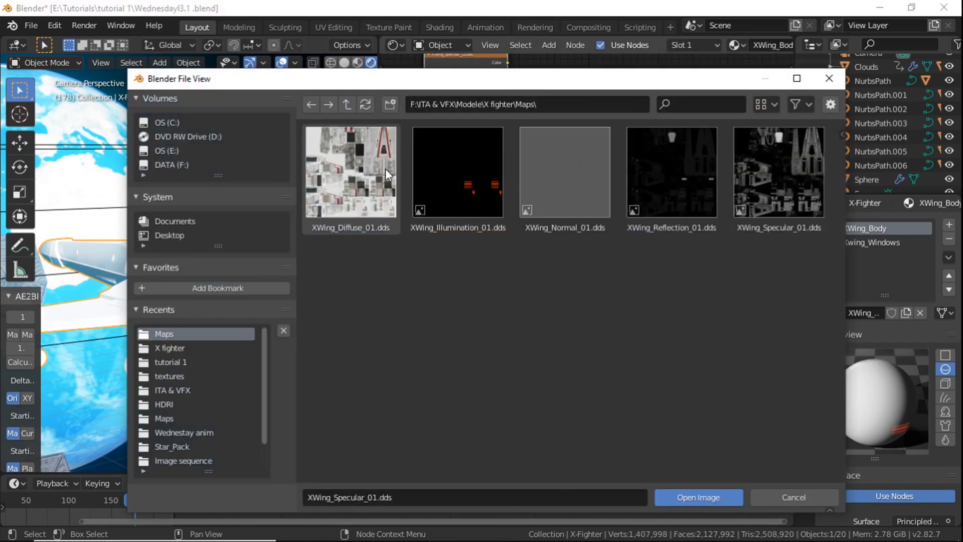
click(368, 179)
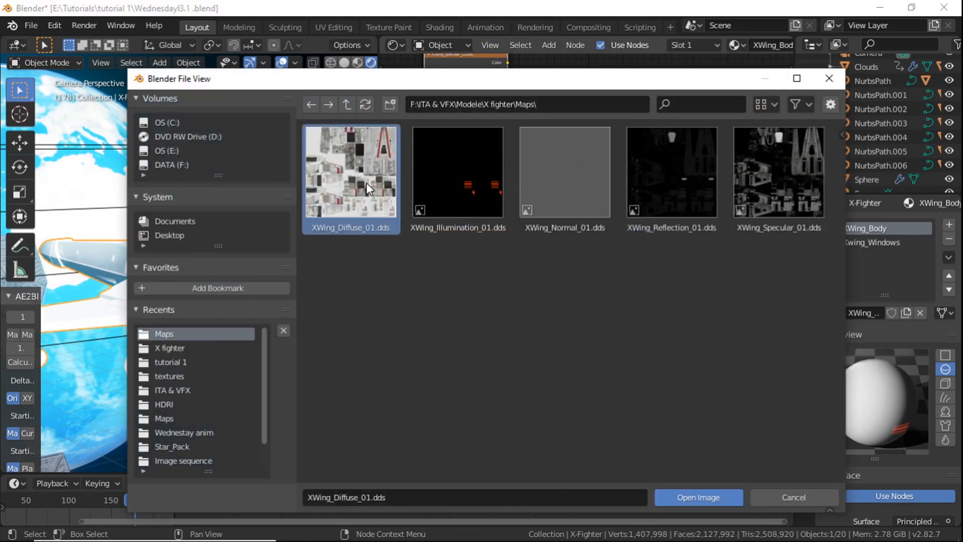
click(688, 495)
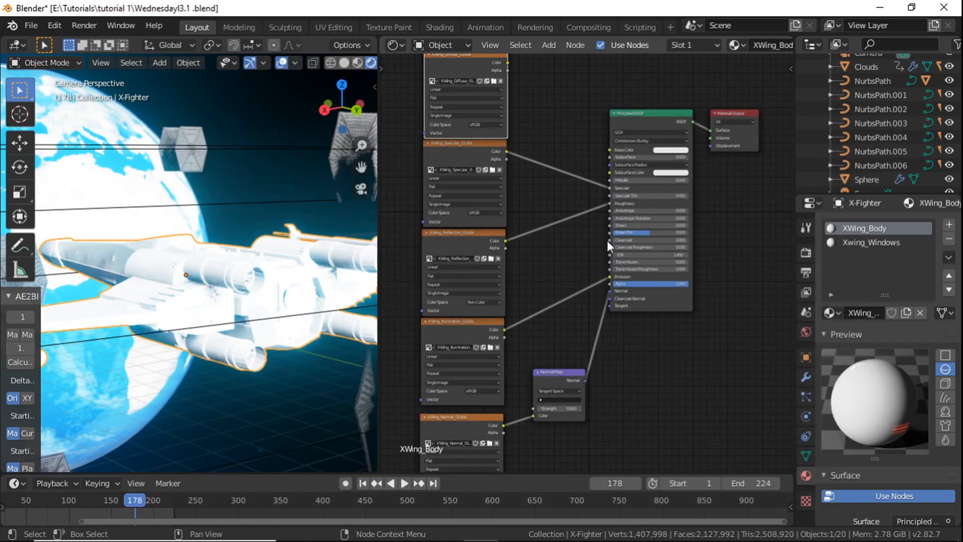
drag(507, 62, 609, 150)
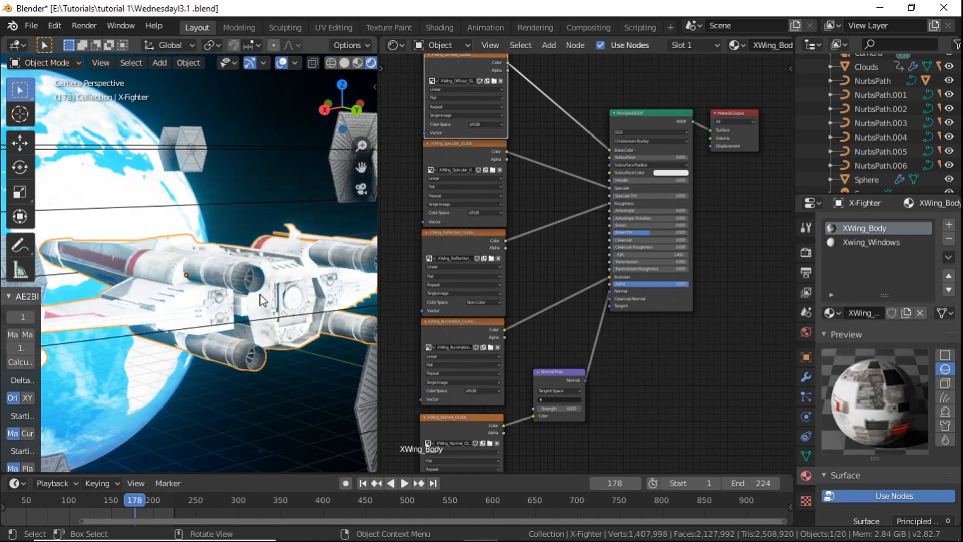
Examine the textured X-wing body up close, from the engines and wings along the fuselage to the nose
scroll(260, 295, up, 3)
scroll(256, 294, down, 4)
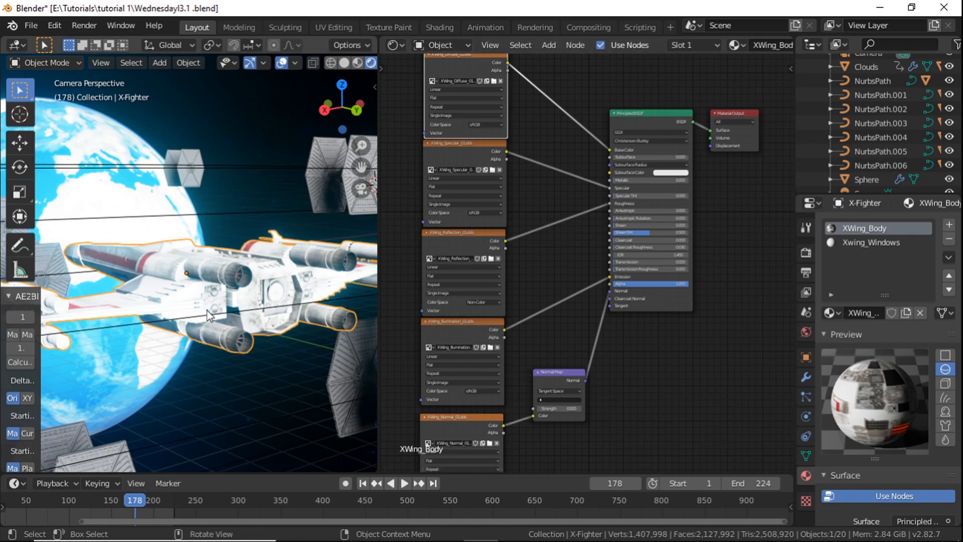
scroll(176, 299, up, 6)
middle_drag(140, 276, 208, 266)
scroll(208, 266, up, 10)
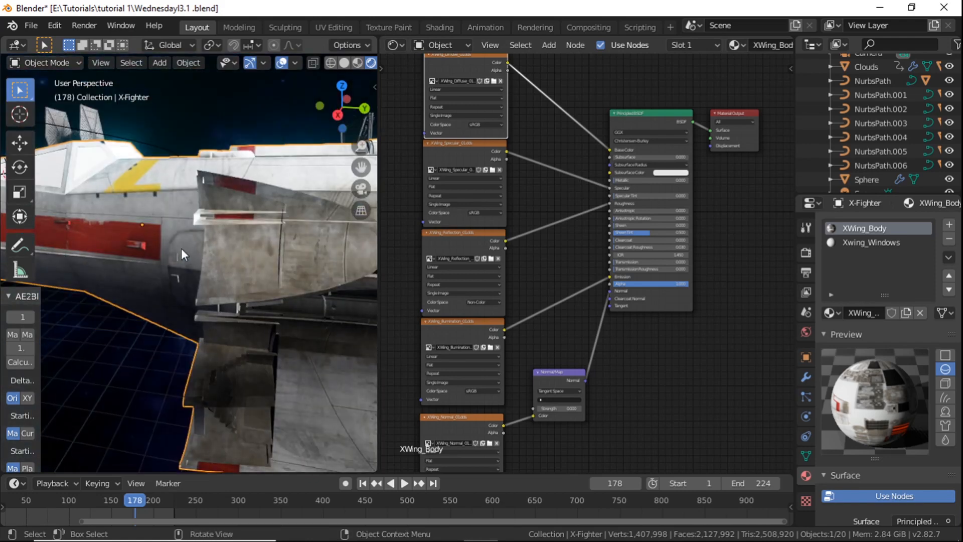
shift+middle_drag(176, 257, 8, 300)
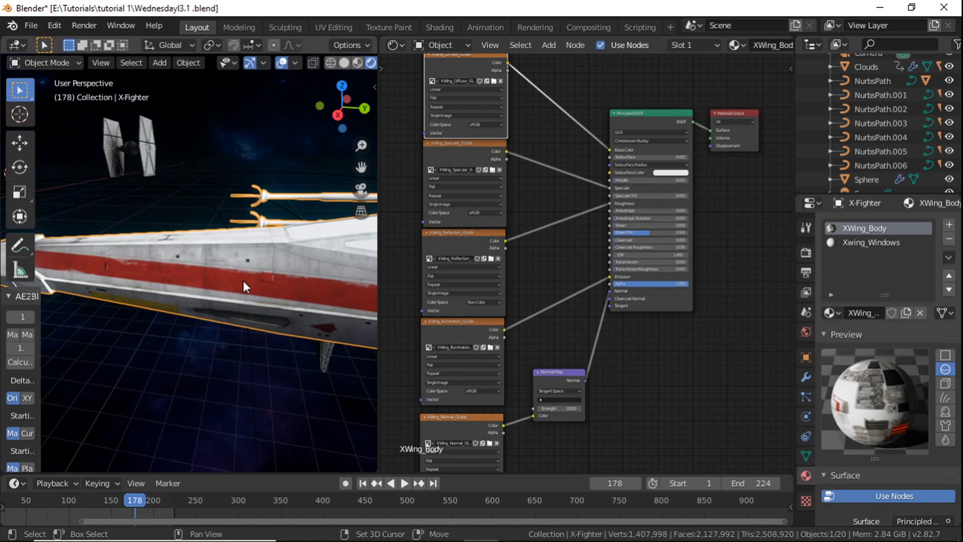
ctrl+middle_drag(244, 280, 227, 260)
scroll(221, 250, up, 3)
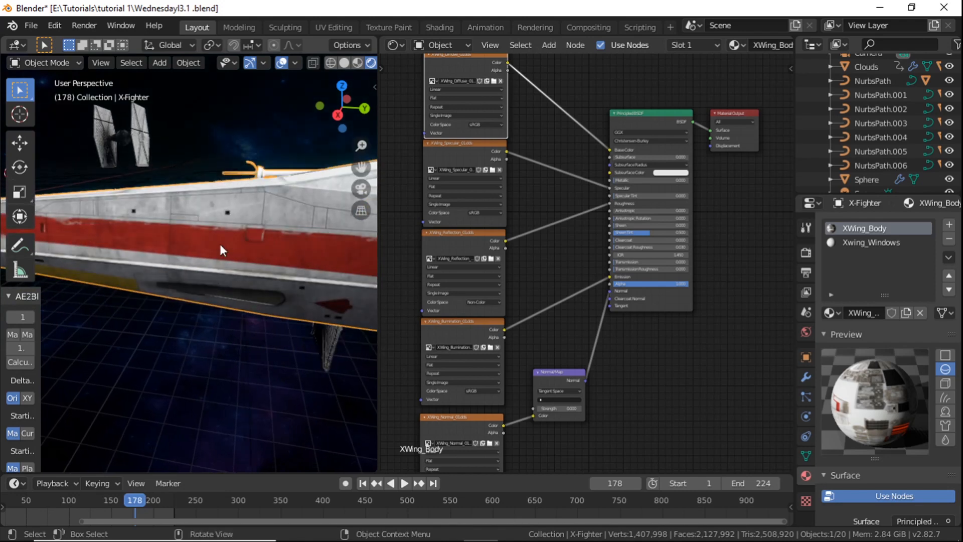
scroll(221, 249, down, 1)
scroll(220, 244, down, 3)
middle_drag(220, 244, 301, 285)
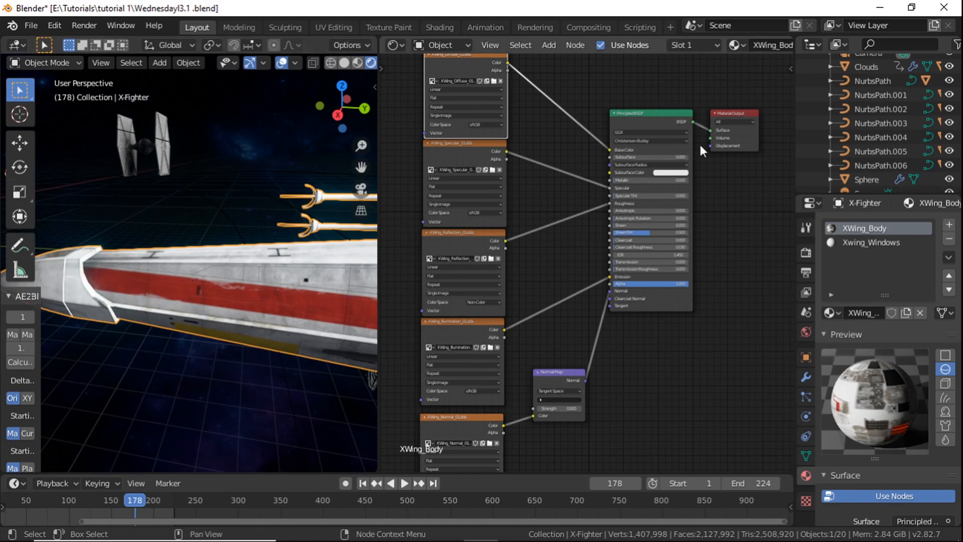
Delete the Principled BSDF and Normal Map nodes from the Xwing_Windows material
click(883, 243)
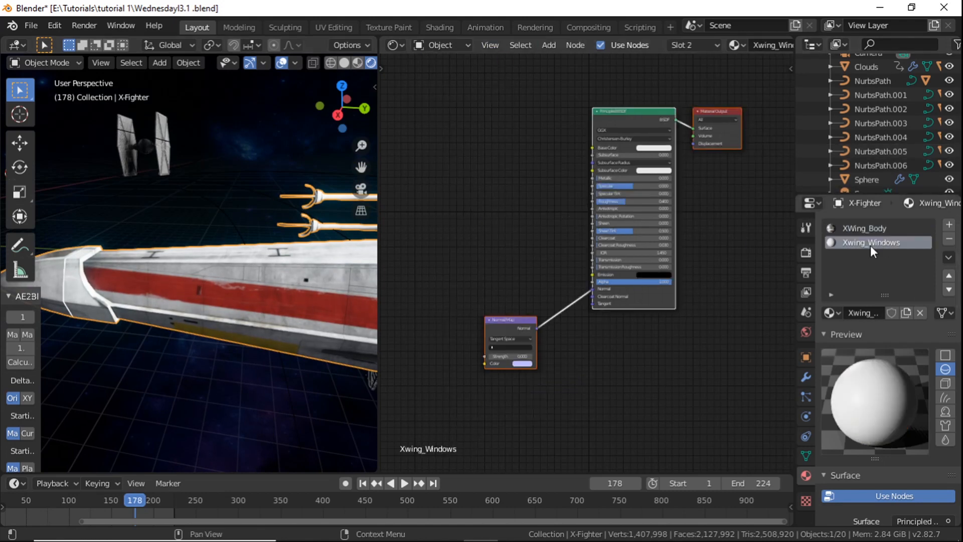
click(657, 111)
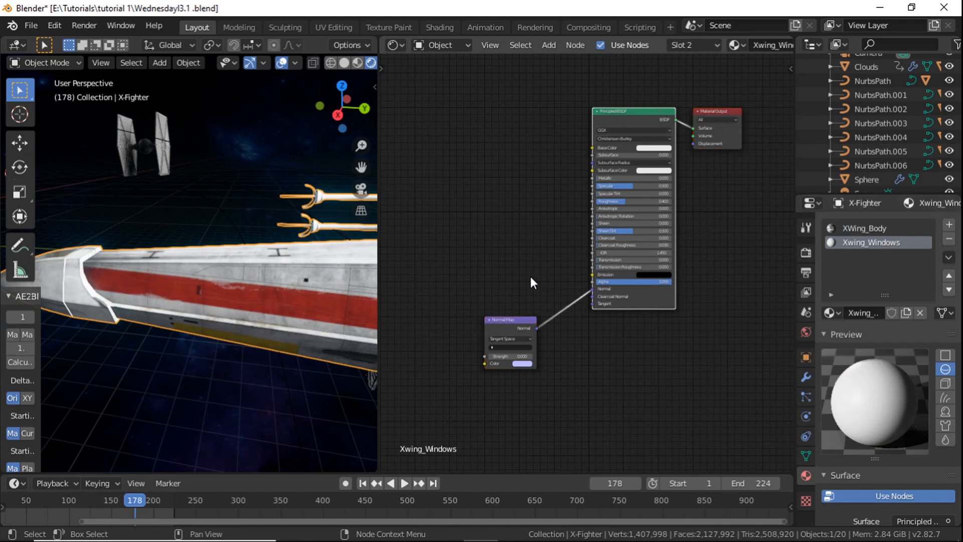
key(Delete)
click(516, 321)
key(Delete)
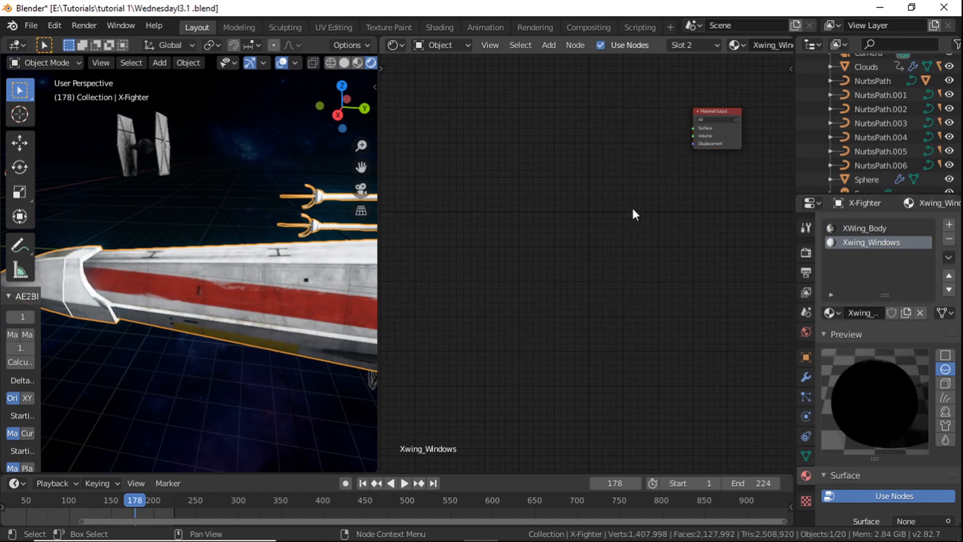
Add a Glass BSDF to Xwing_Windows and link its BSDF output to the Material Output's Surface input
key(shift+a)
mouse_move(583, 129)
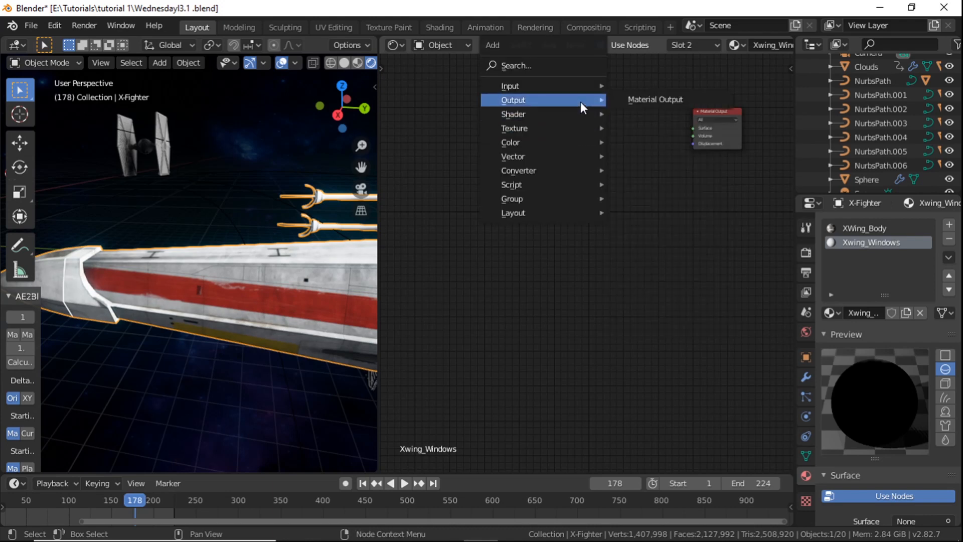
mouse_move(585, 89)
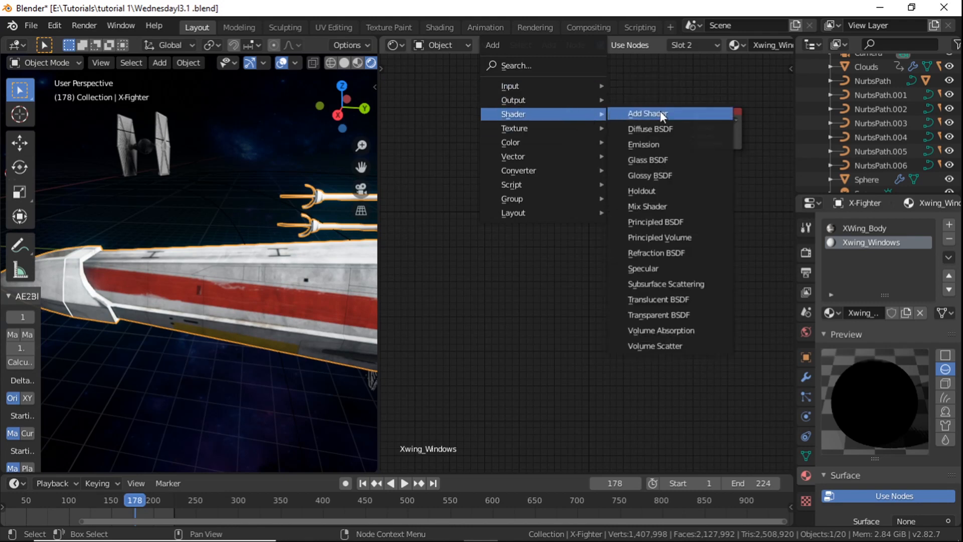
click(670, 156)
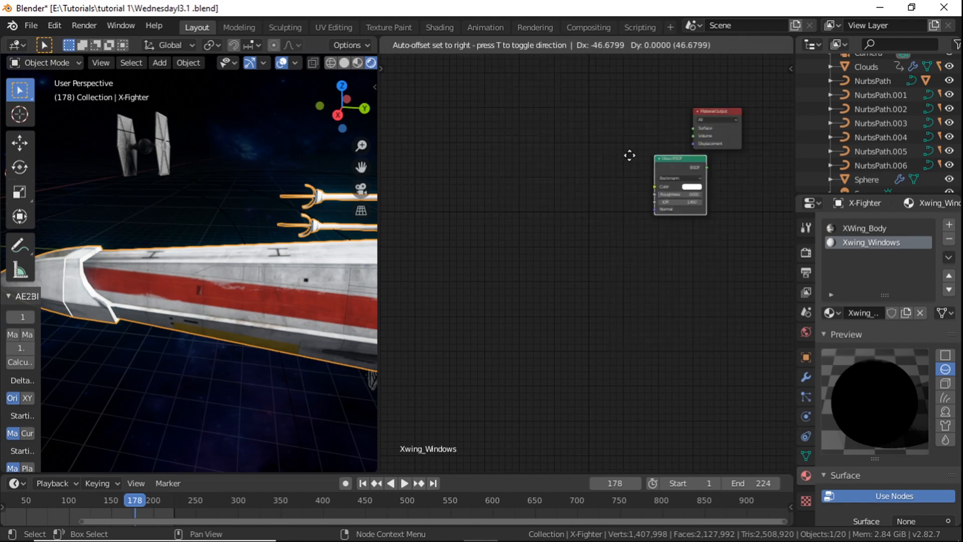
click(582, 108)
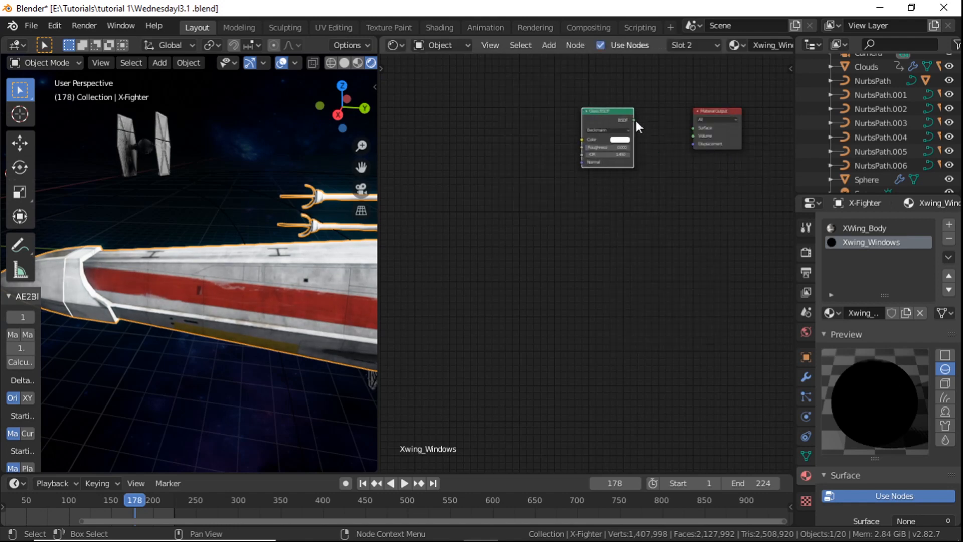
drag(634, 120, 694, 129)
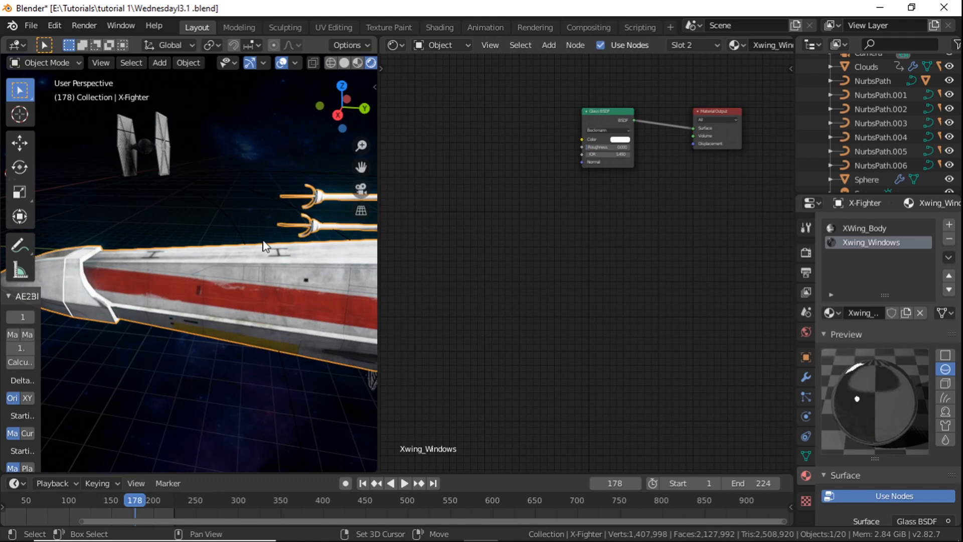
With only the X-Fighter selected, set the Glass BSDF's roughness to 0 in the Xwing_Windows material
shift+click(236, 241)
middle_drag(270, 216, 47, 199)
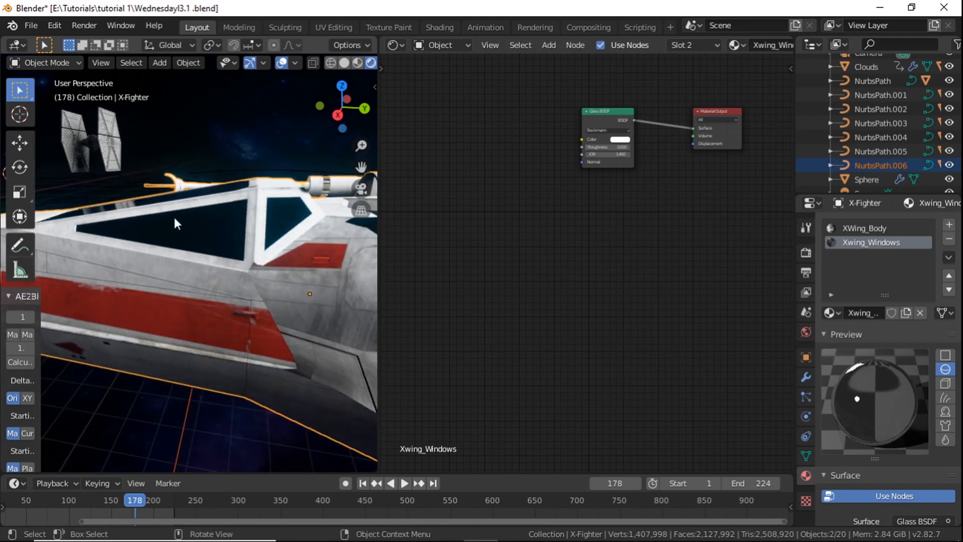
click(184, 282)
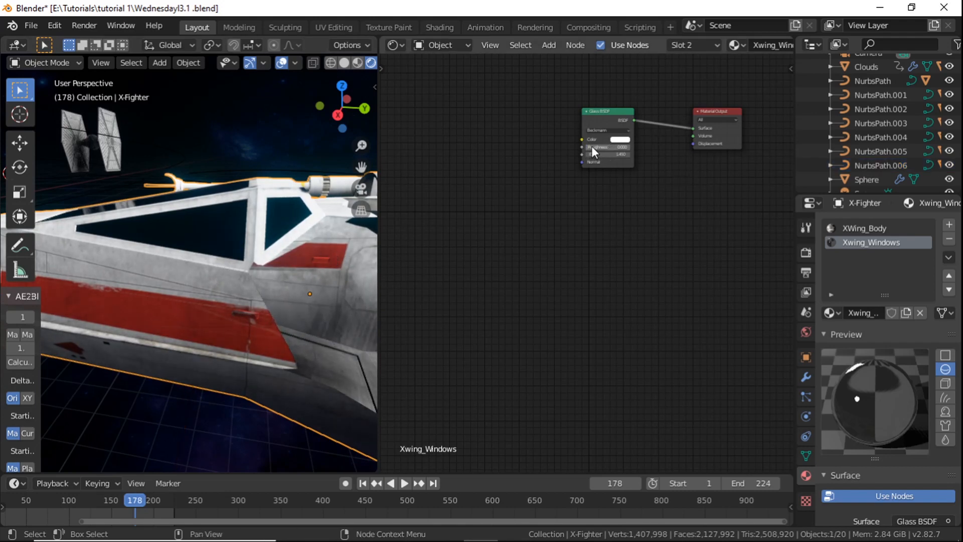
click(619, 147)
text(0)
key(Return)
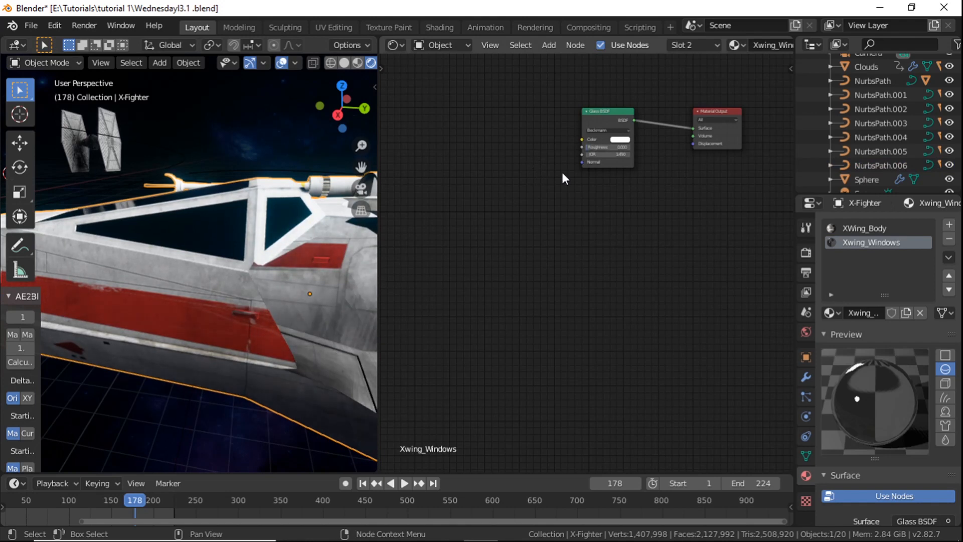
scroll(609, 150, up, 3)
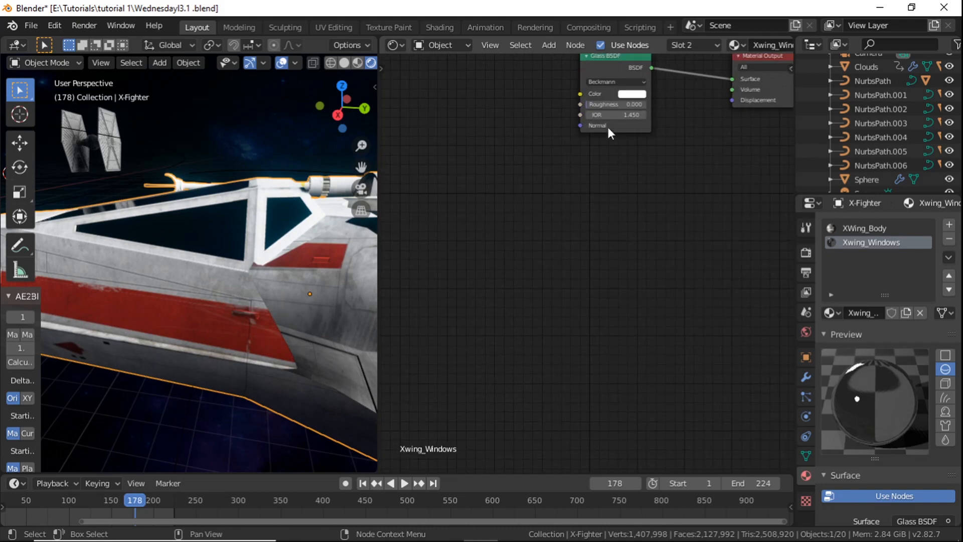
middle_drag(607, 131, 607, 217)
scroll(238, 210, up, 3)
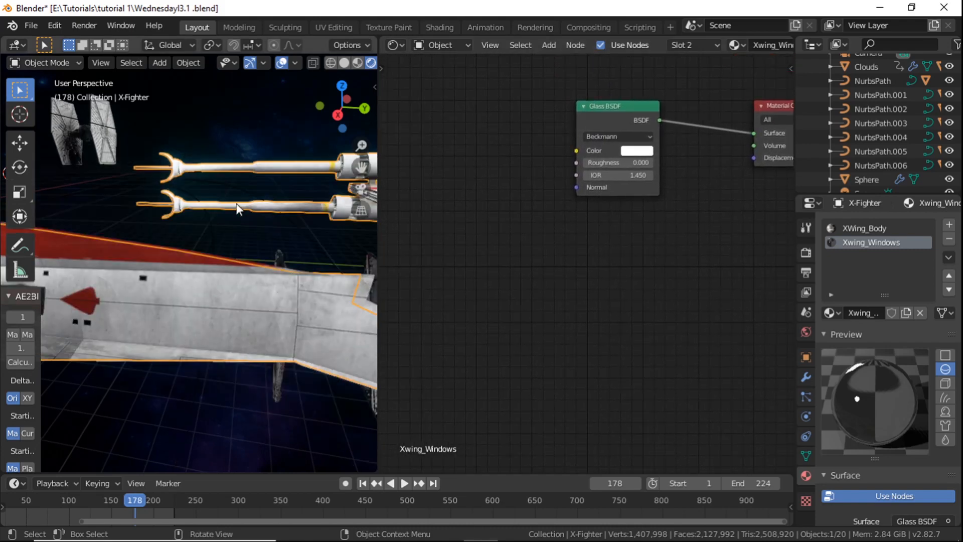
scroll(216, 221, down, 5)
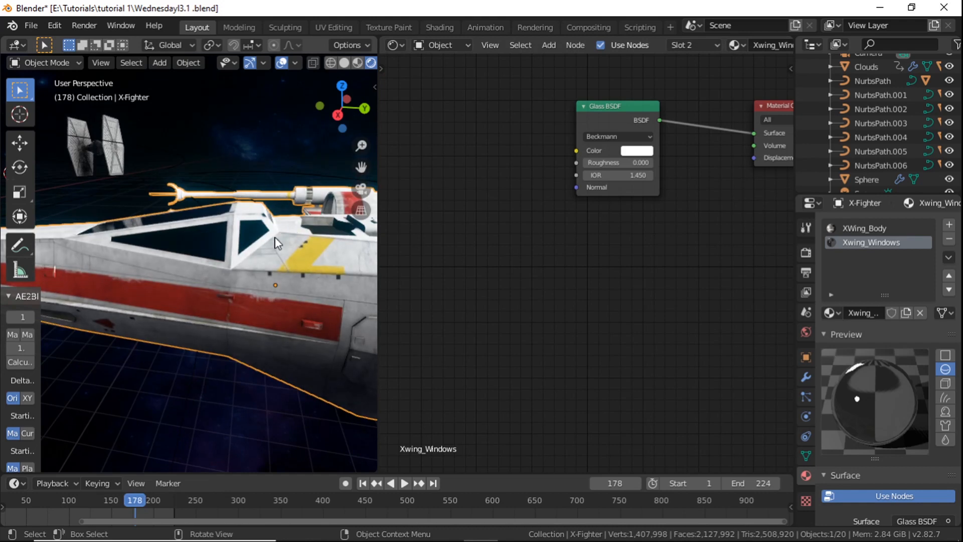
Expand the 3D viewport over the node editor so that it fills the full width beside the properties
scroll(272, 249, down, 1)
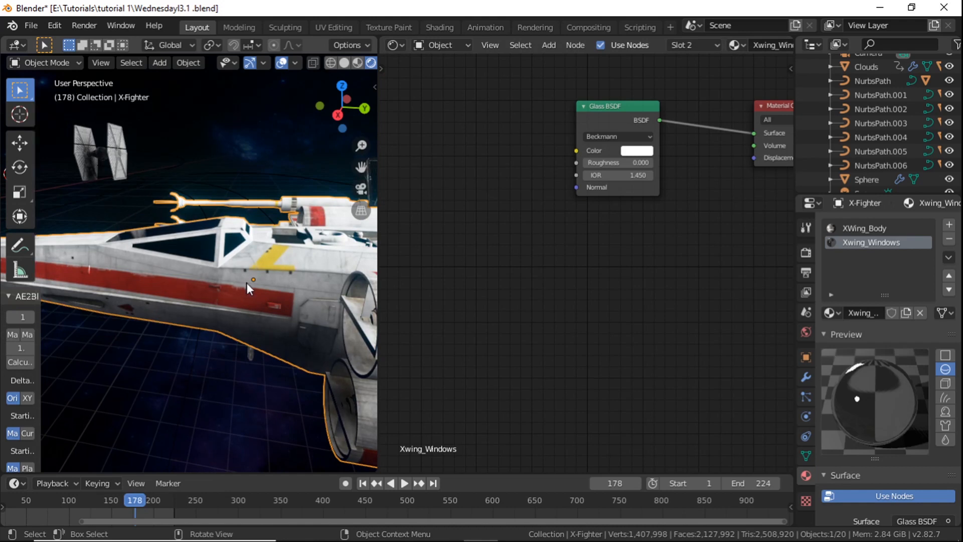
scroll(293, 290, down, 6)
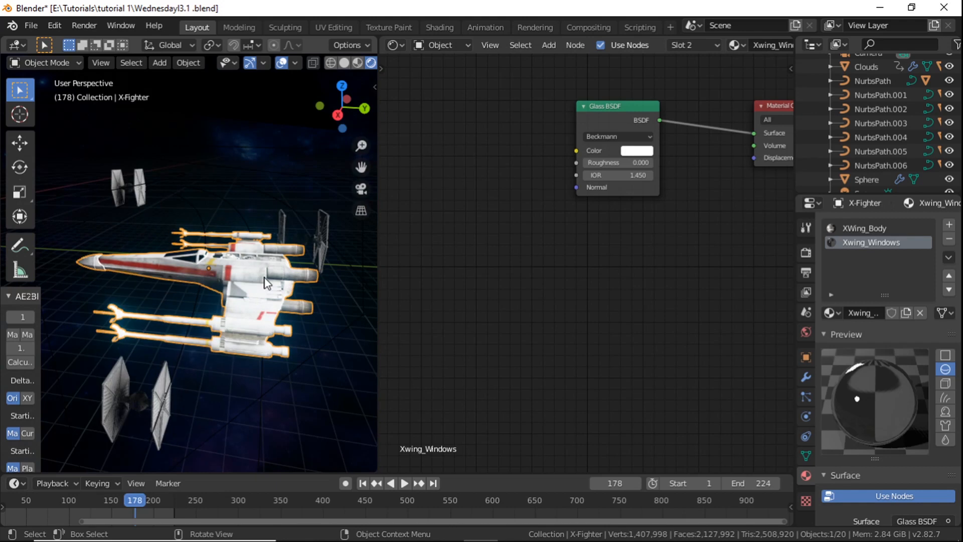
scroll(265, 283, up, 3)
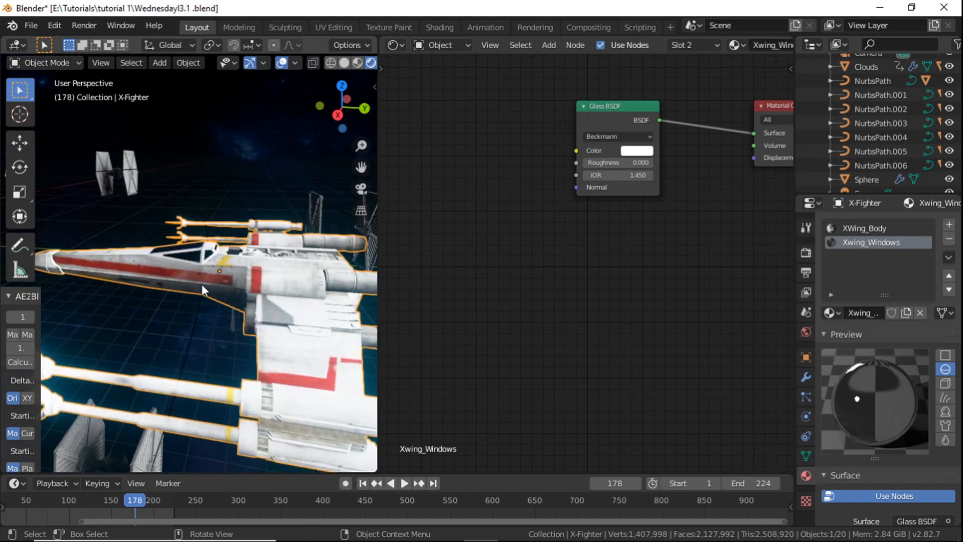
scroll(202, 286, down, 5)
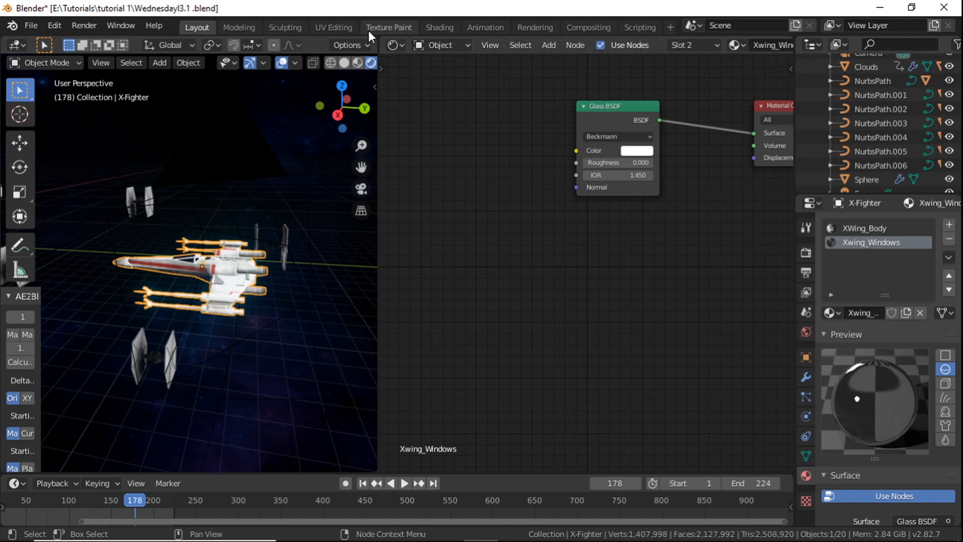
drag(497, 70, 577, 90)
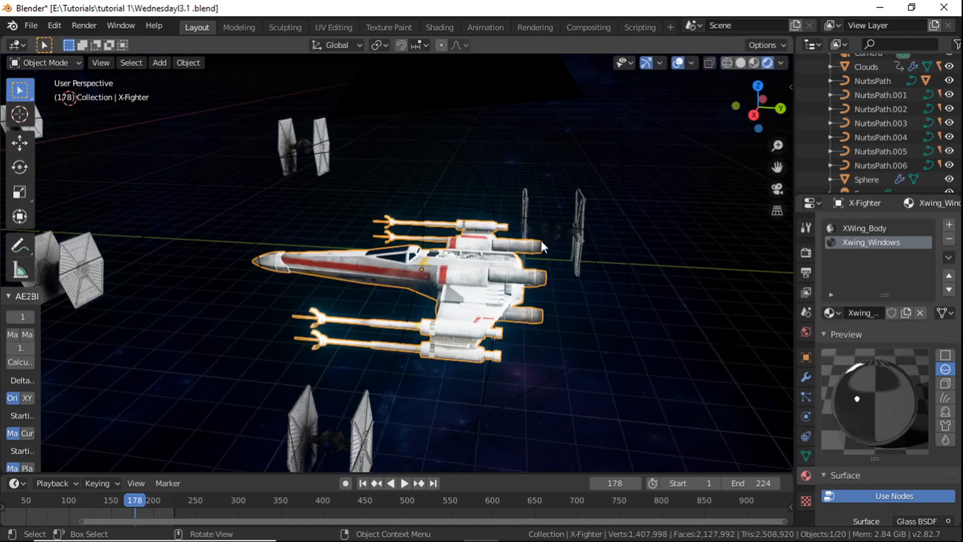
Scale the X-Fighter down uniformly to about 0.77 of its size
scroll(542, 269, up, 4)
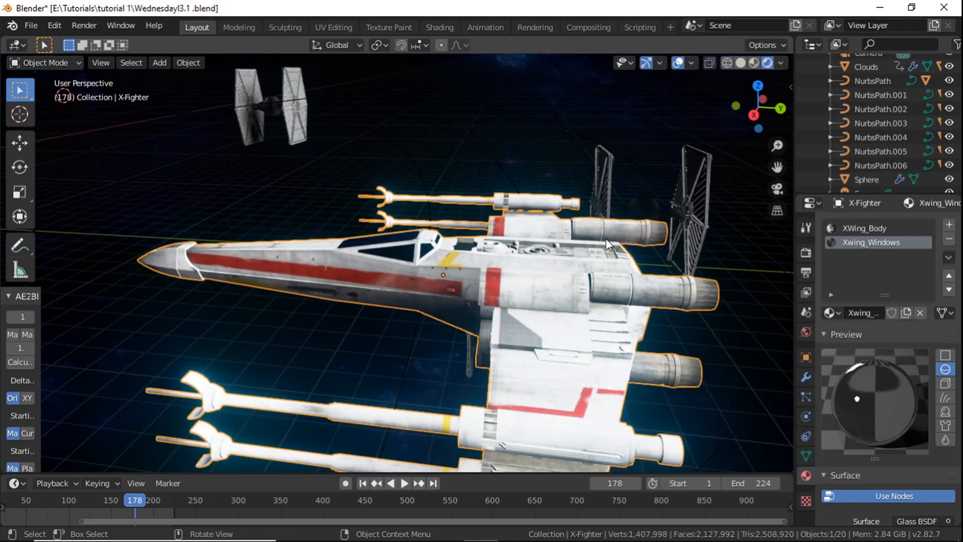
middle_drag(605, 238, 585, 219)
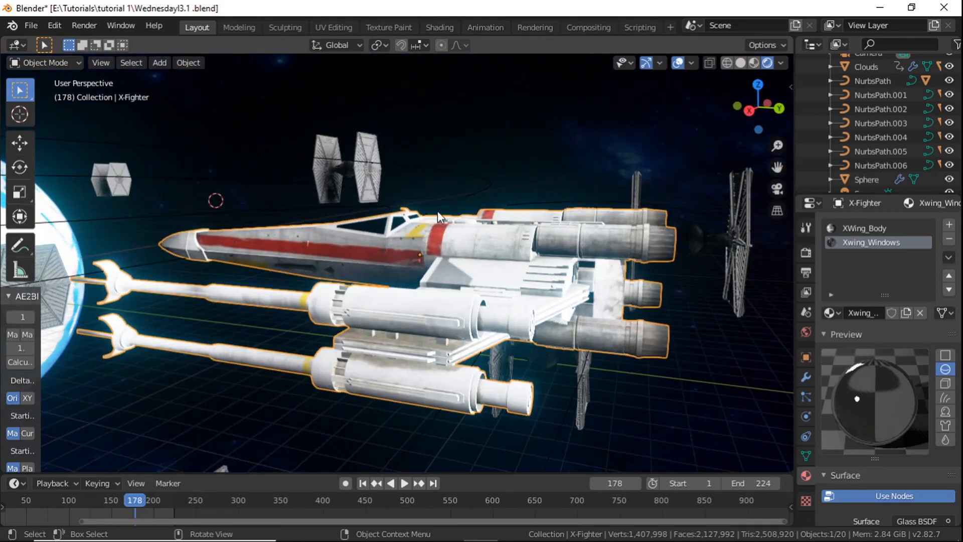
key(s)
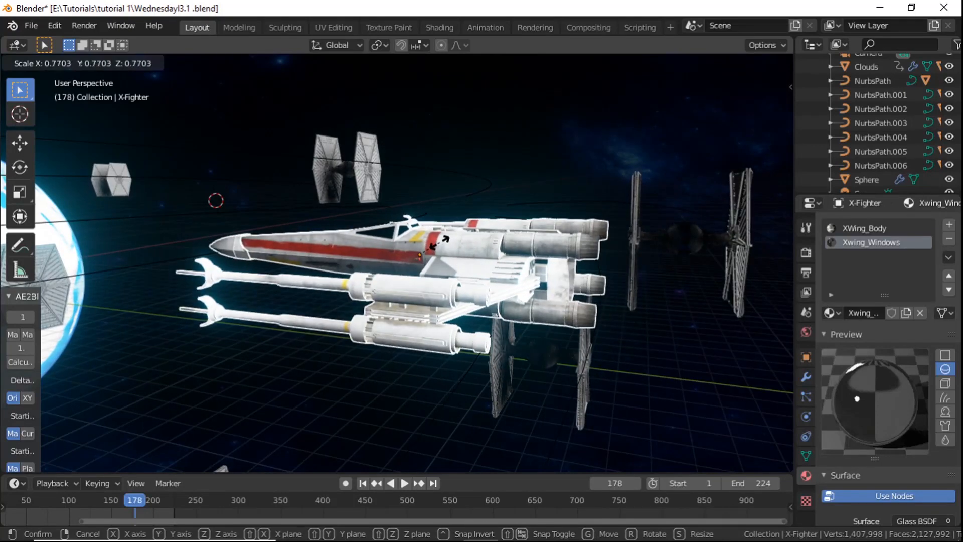
click(439, 243)
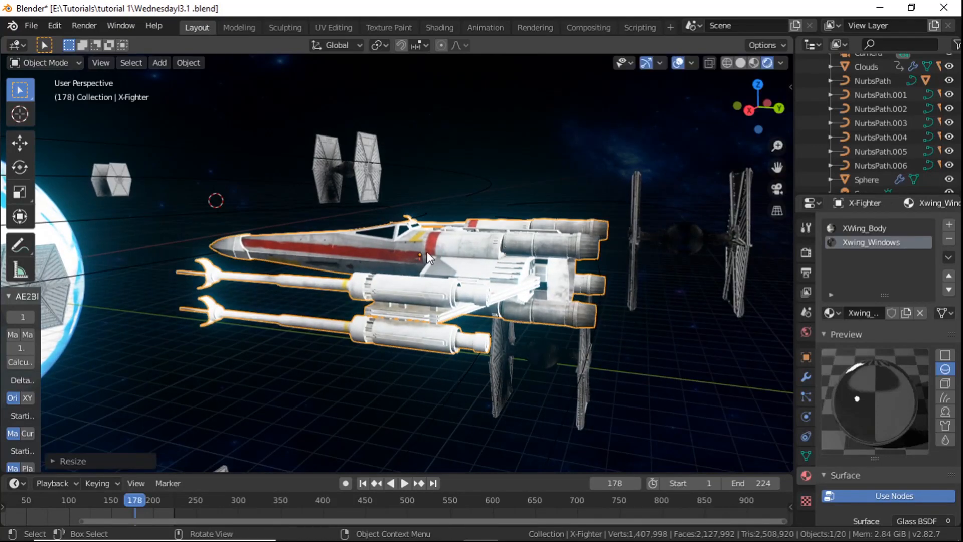
Compare the resized X-wing with the surrounding TIE fighters up close, from behind and through the scene camera
scroll(400, 248, down, 4)
scroll(399, 247, up, 3)
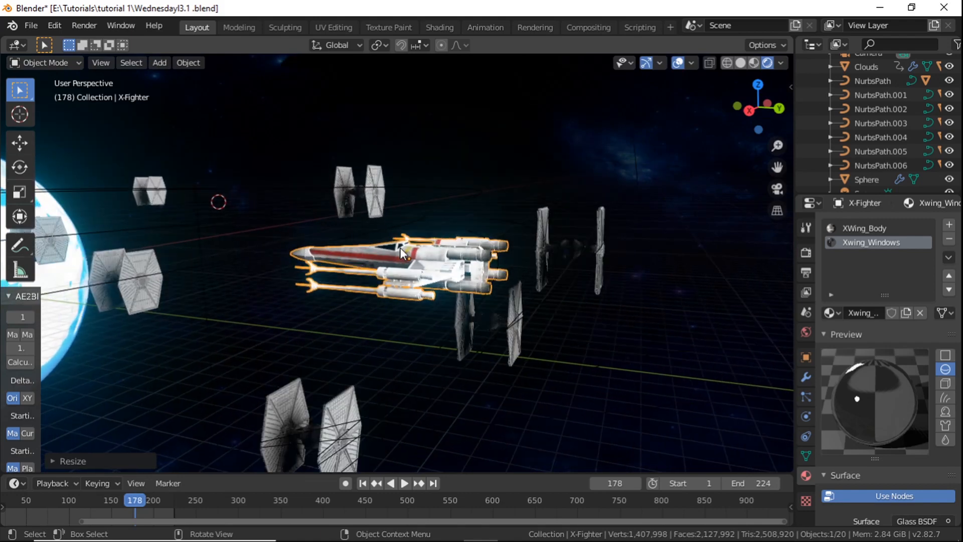
scroll(399, 248, up, 4)
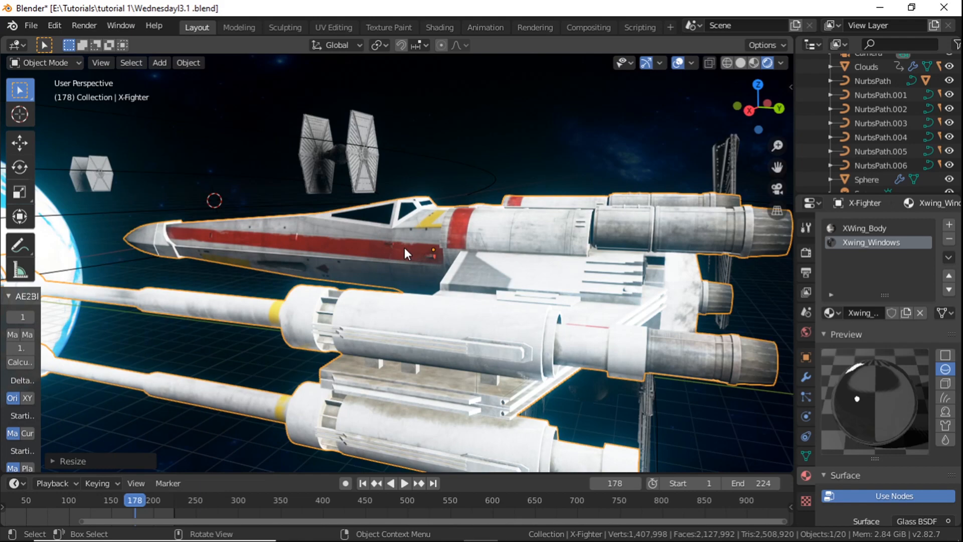
scroll(404, 248, down, 3)
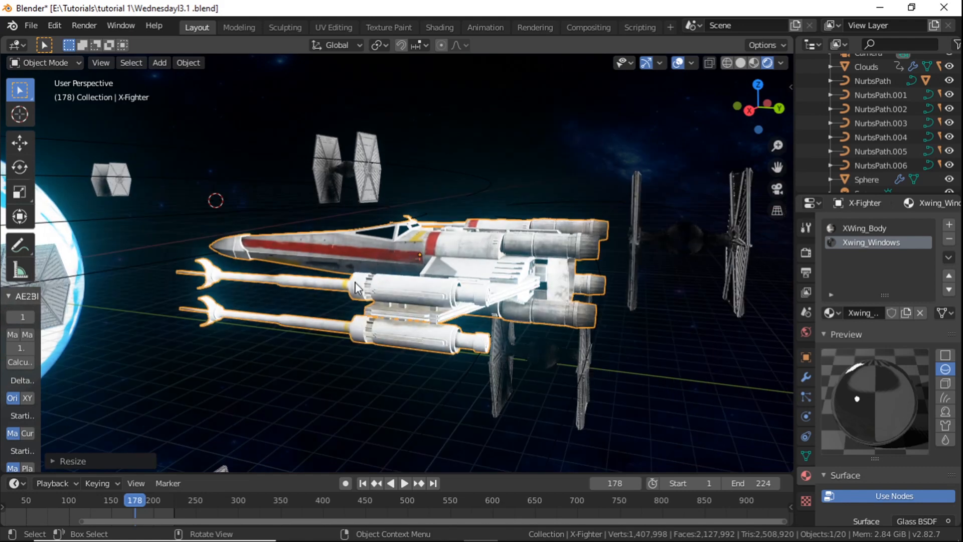
scroll(343, 281, down, 2)
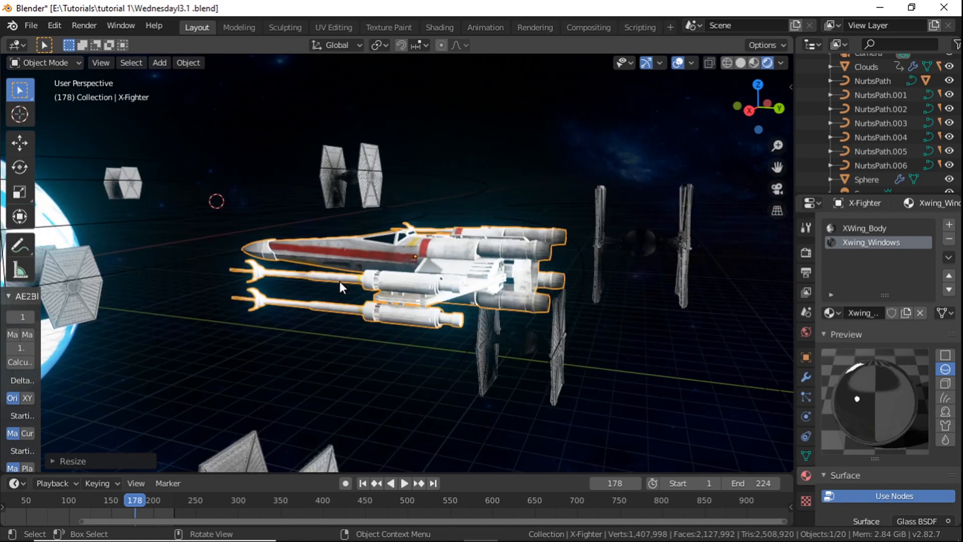
middle_drag(339, 282, 128, 143)
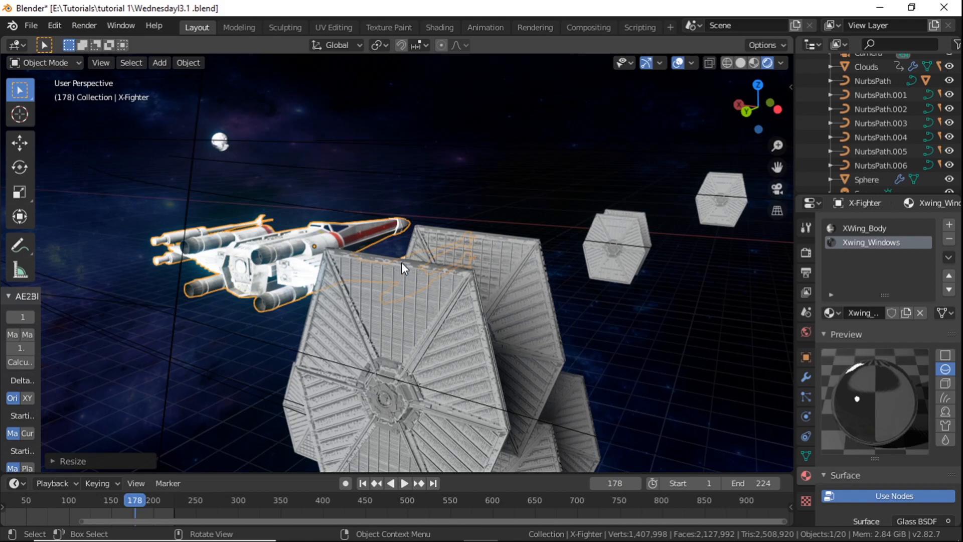
key(KP_0)
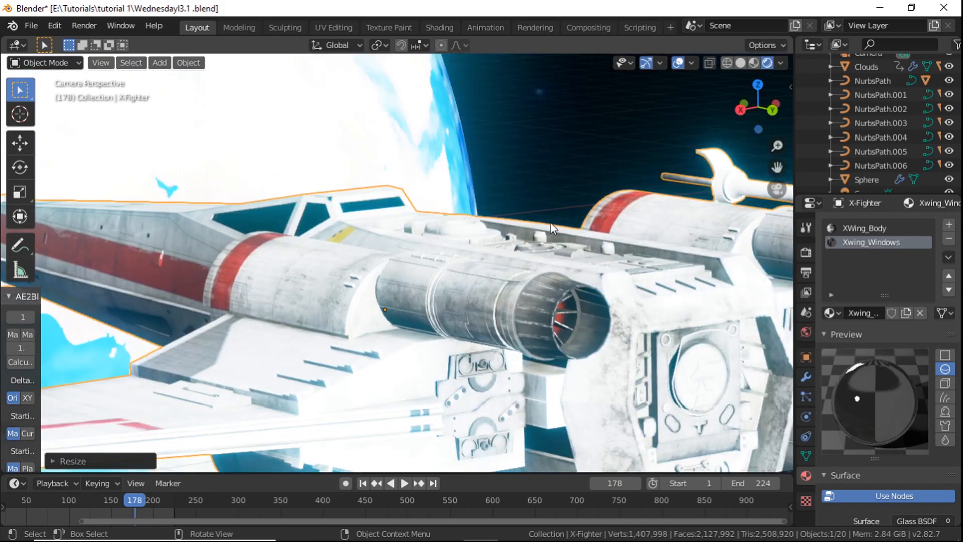
scroll(544, 216, down, 8)
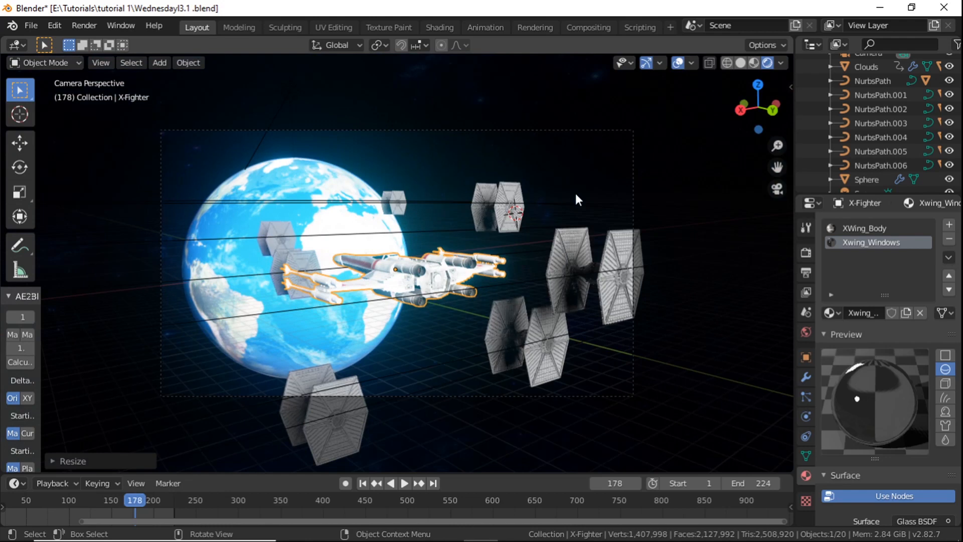
Select the Camera and the X-Fighter and move them together about -81 m along the global Y axis
click(633, 161)
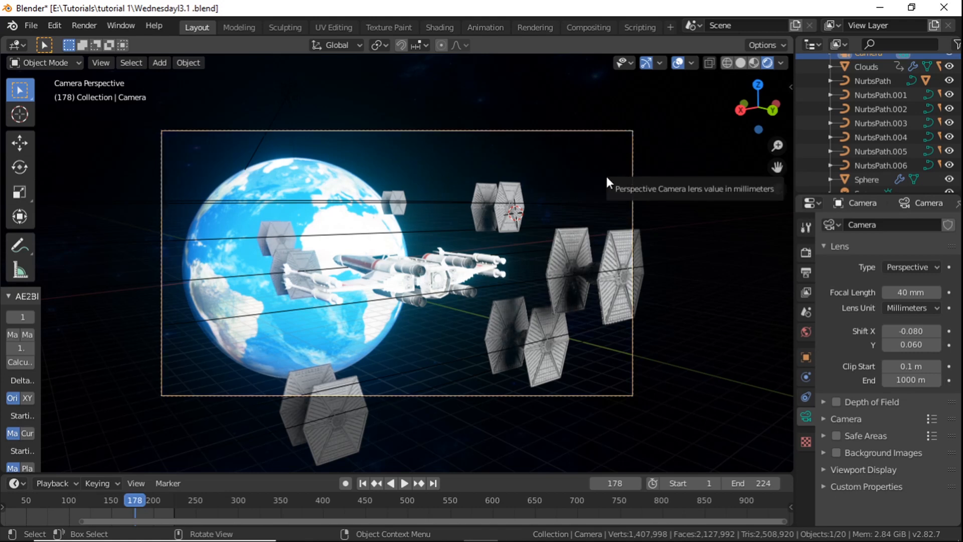
click(408, 265)
shift+click(393, 130)
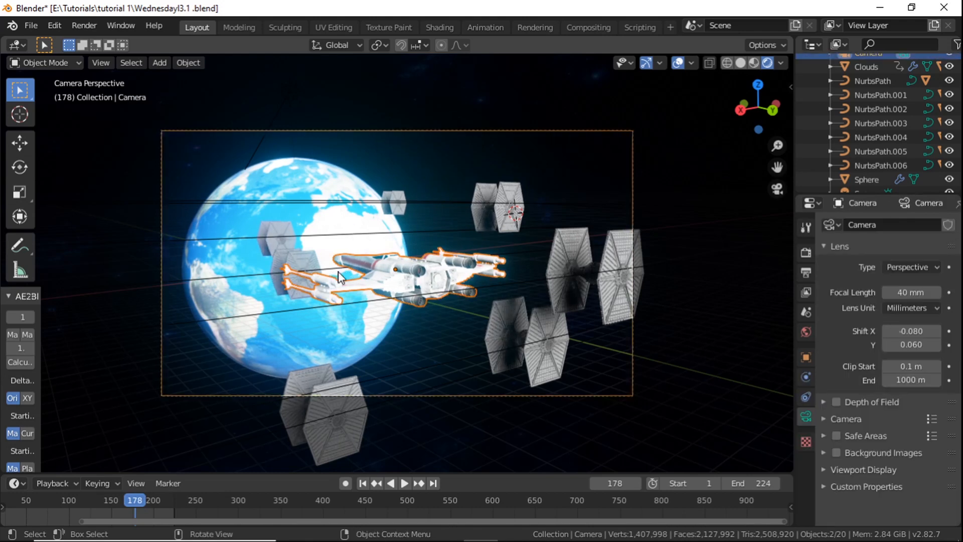
key(g)
key(y)
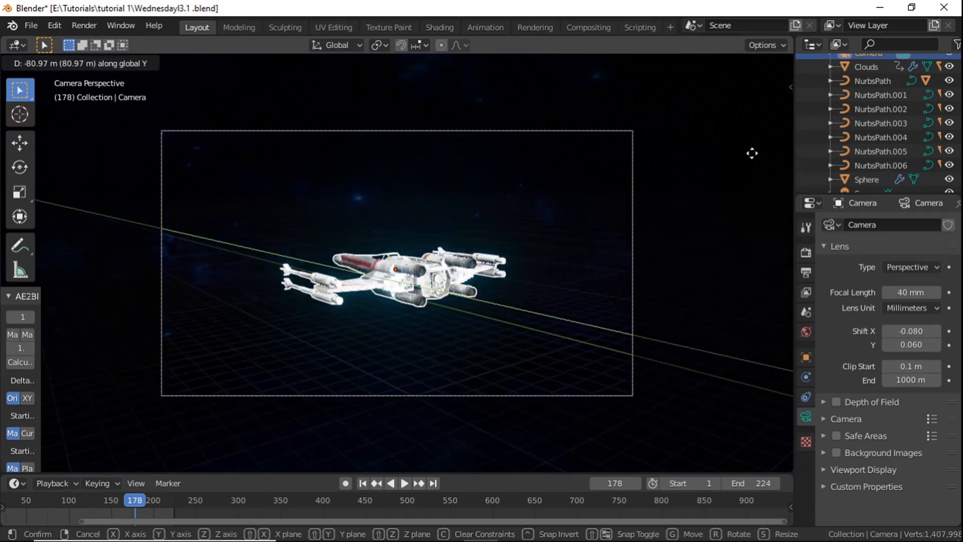
click(752, 154)
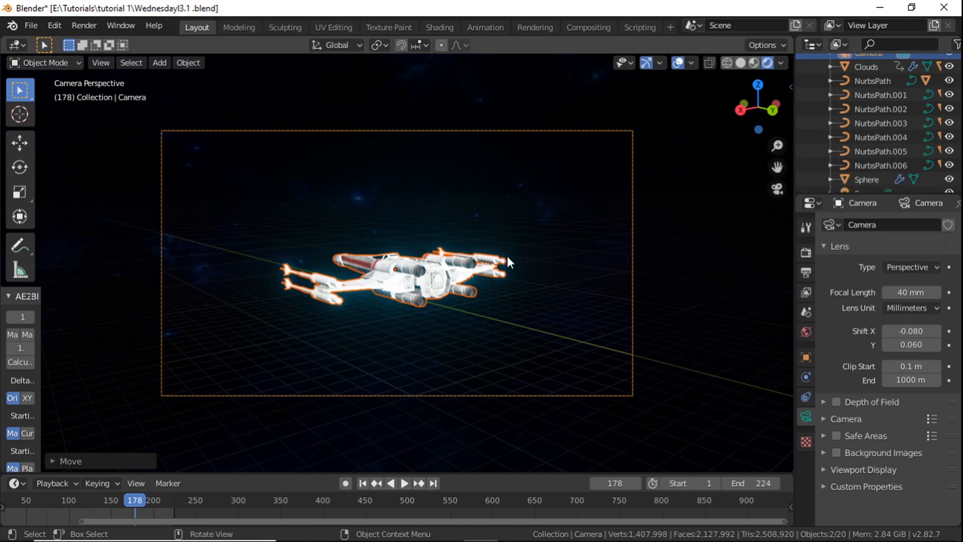
Enable Lock Camera to View, and swing the camera around and back so the whole X-wing sits in the lower-right part of the frame
middle_drag(471, 265, 449, 279)
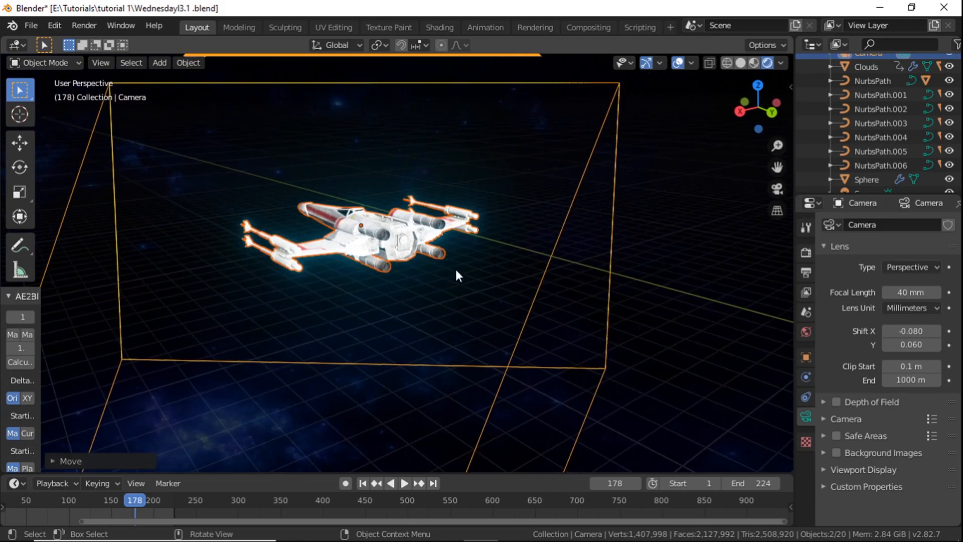
key(KP_0)
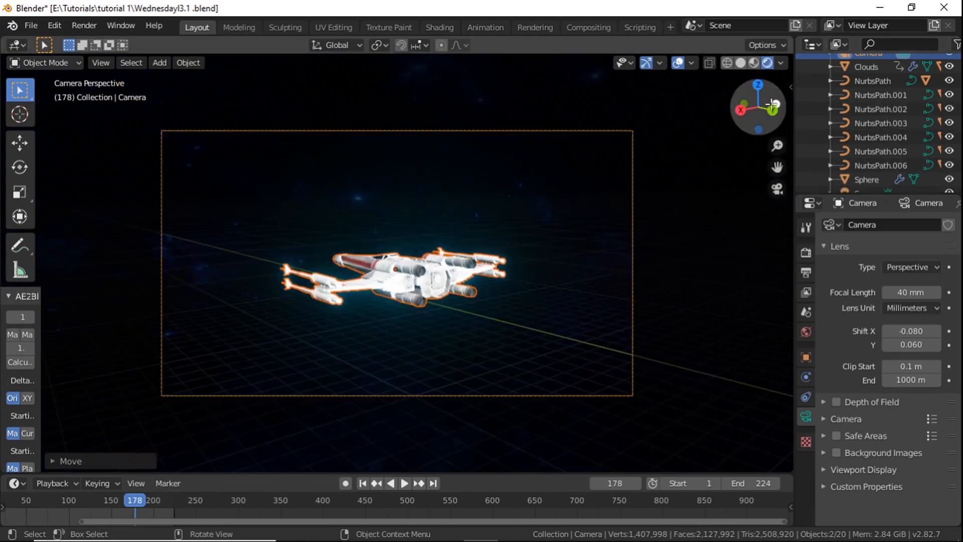
key(n)
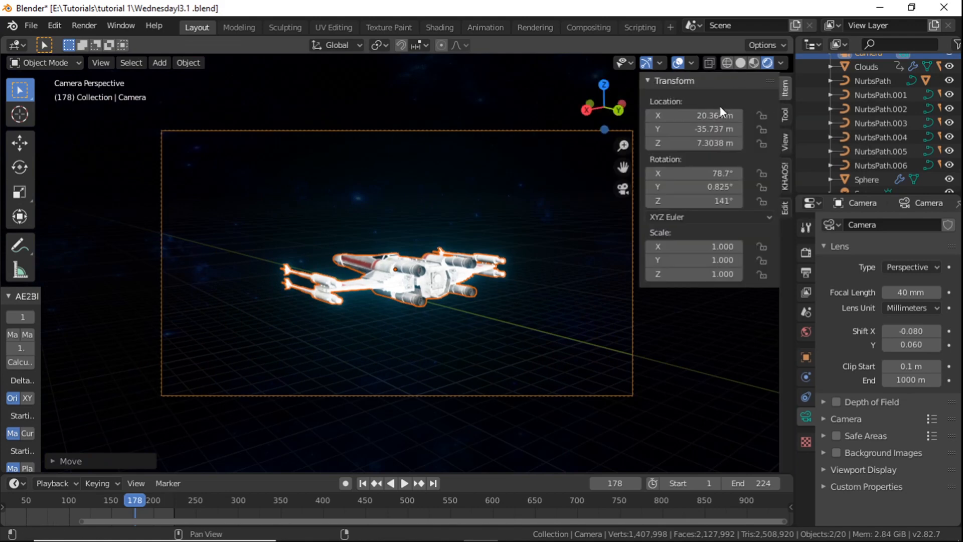
click(783, 114)
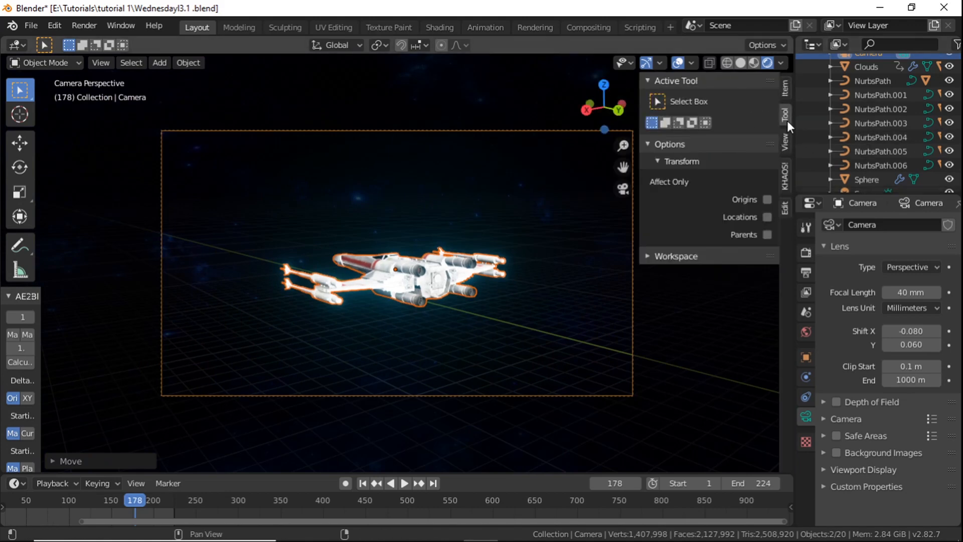
click(784, 147)
click(767, 253)
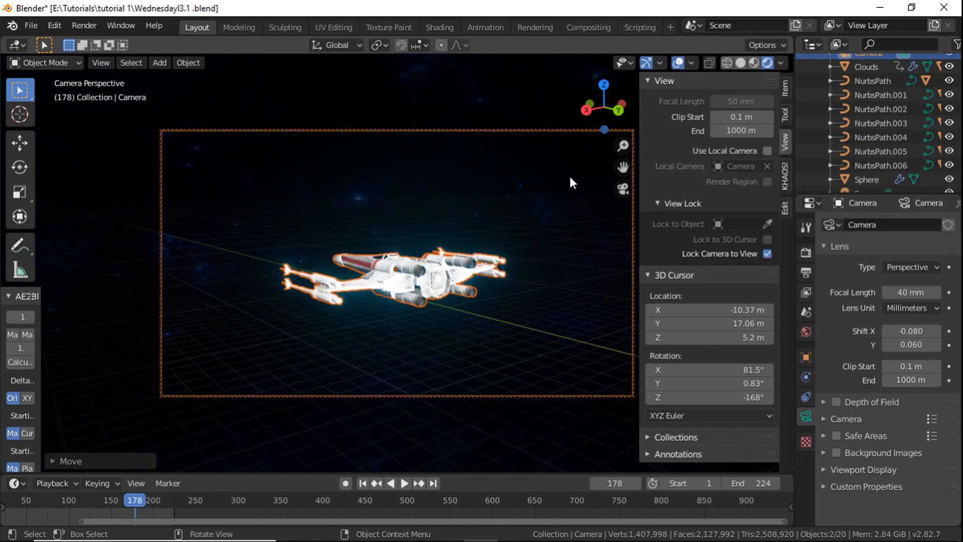
key(n)
middle_drag(546, 179, 271, 189)
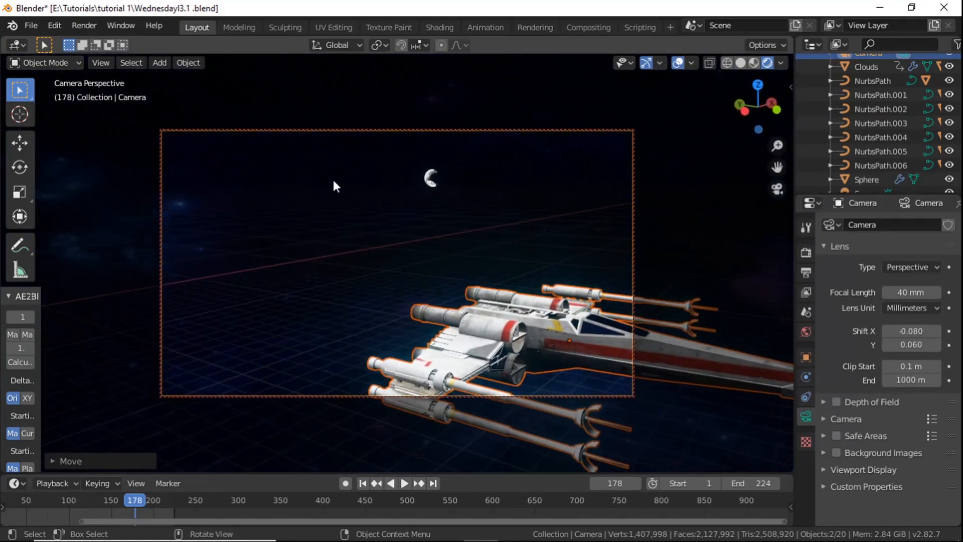
scroll(357, 205, down, 2)
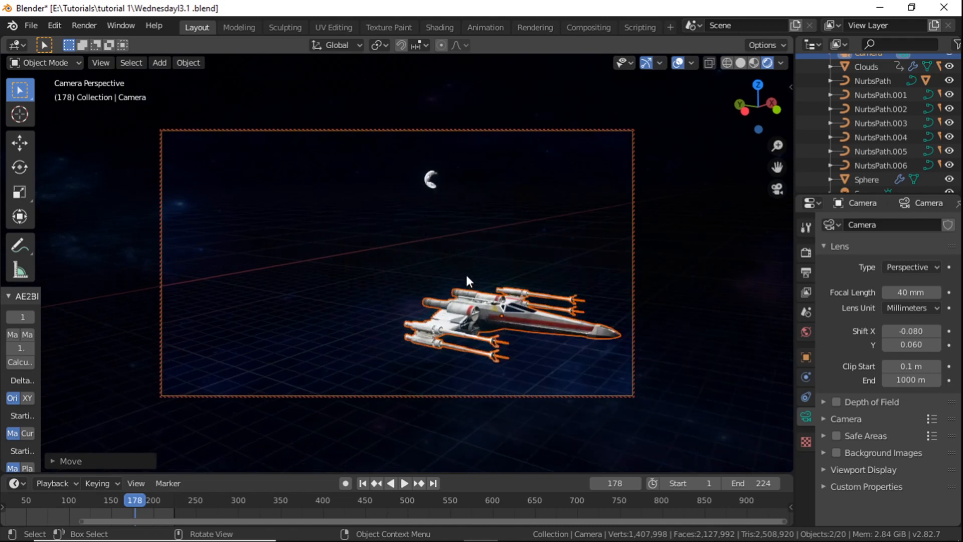
Move the Camera and X-Fighter together along global X, Y and X again to place the moon large in the frame, above the ship
key(g)
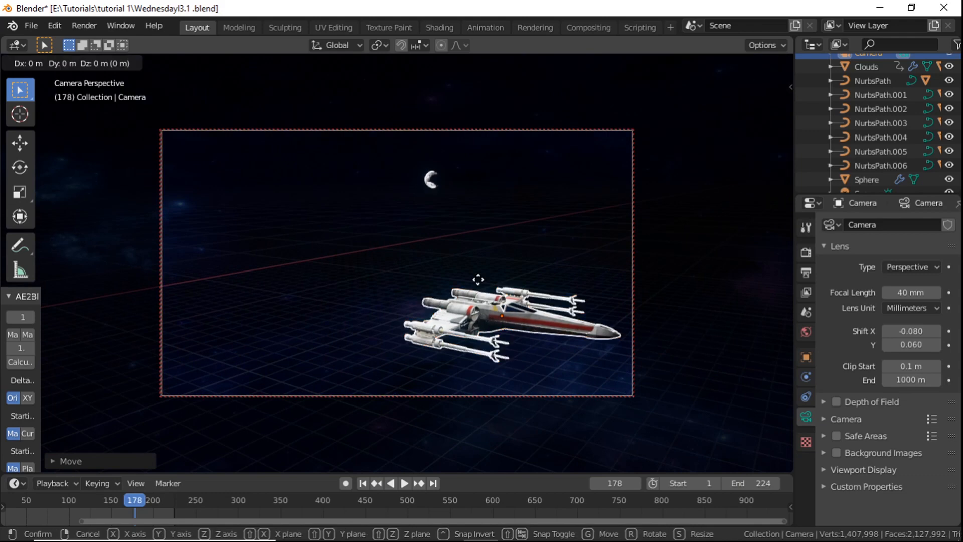
key(x)
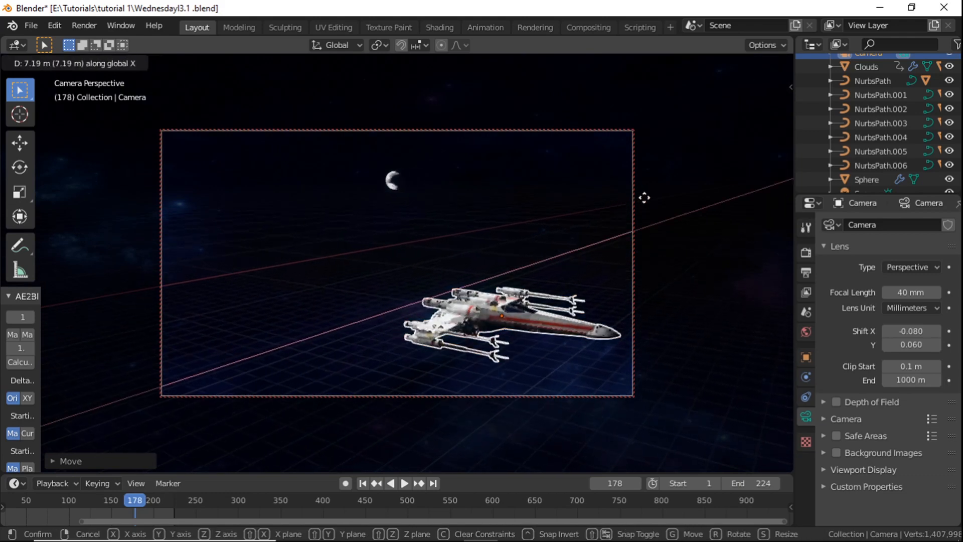
click(718, 153)
key(g)
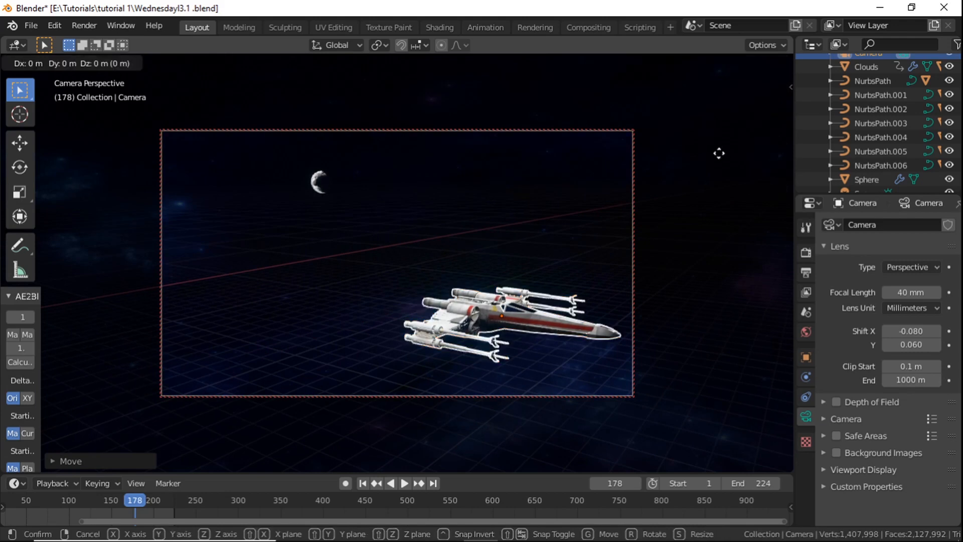
key(y)
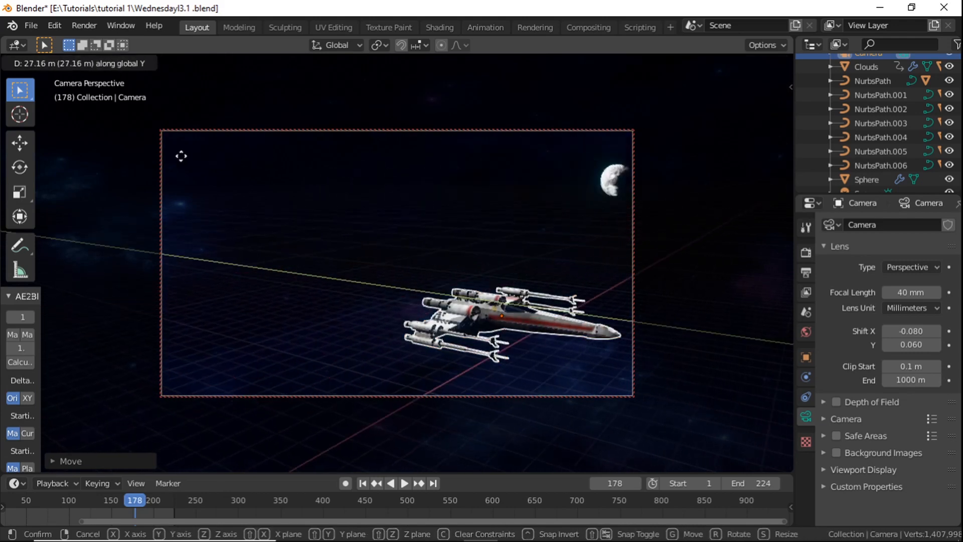
click(172, 156)
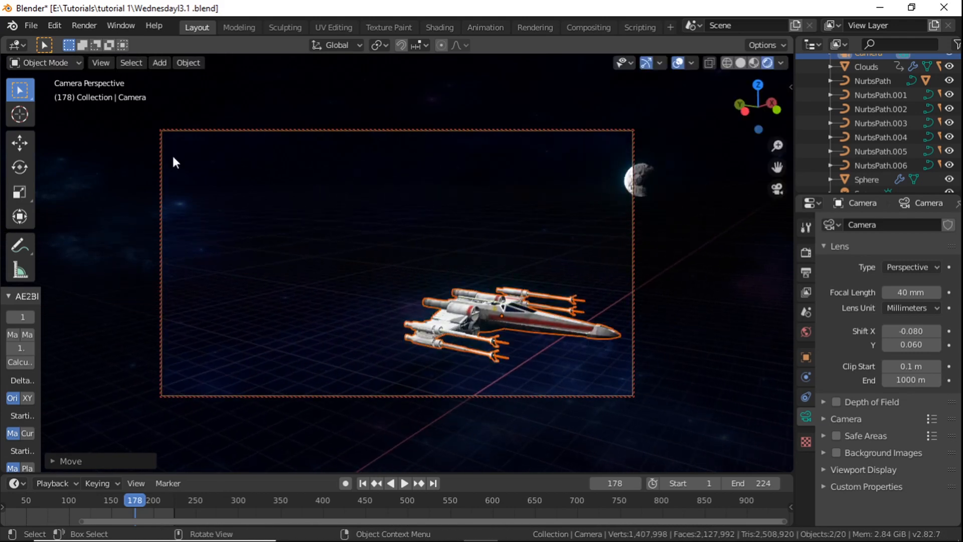
key(g)
key(x)
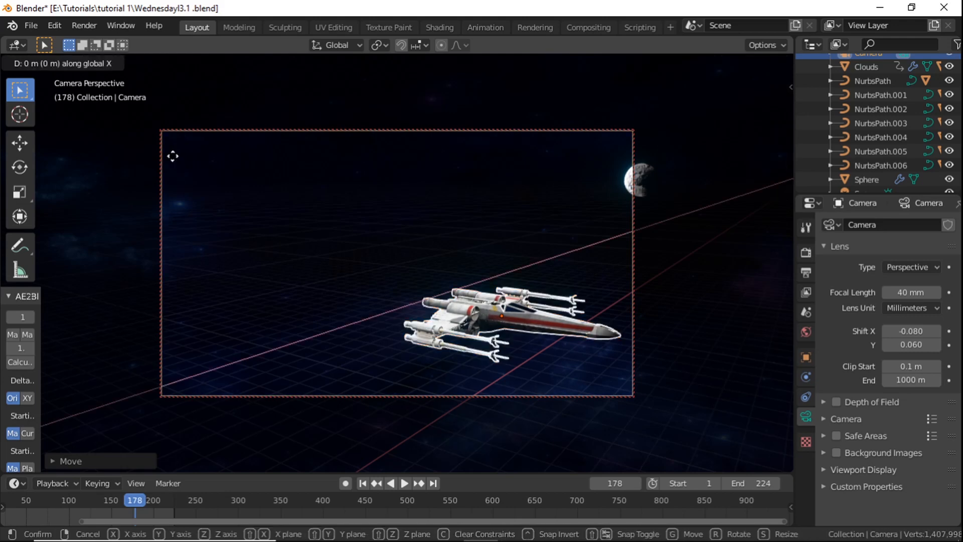
click(455, 87)
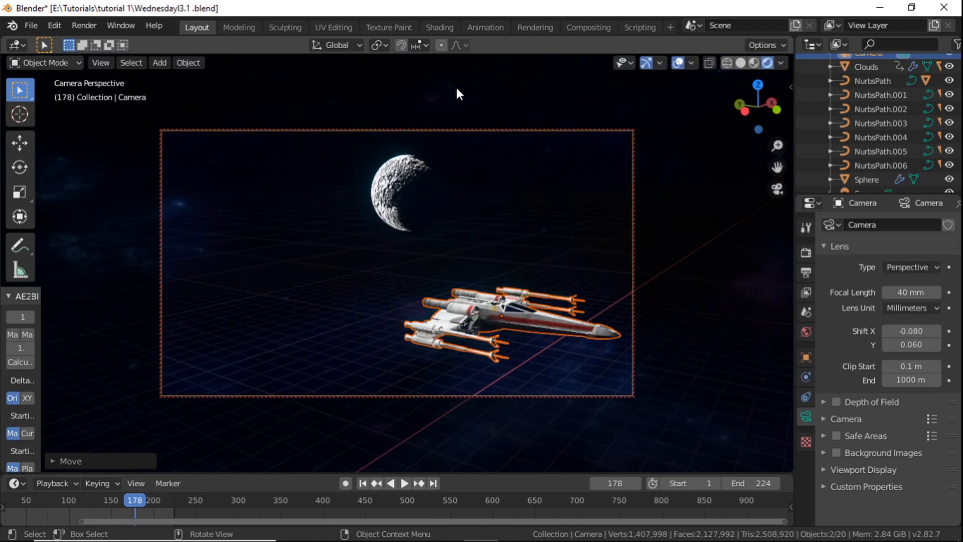
Rotate the X-Fighter 180° about the global Z axis
click(506, 304)
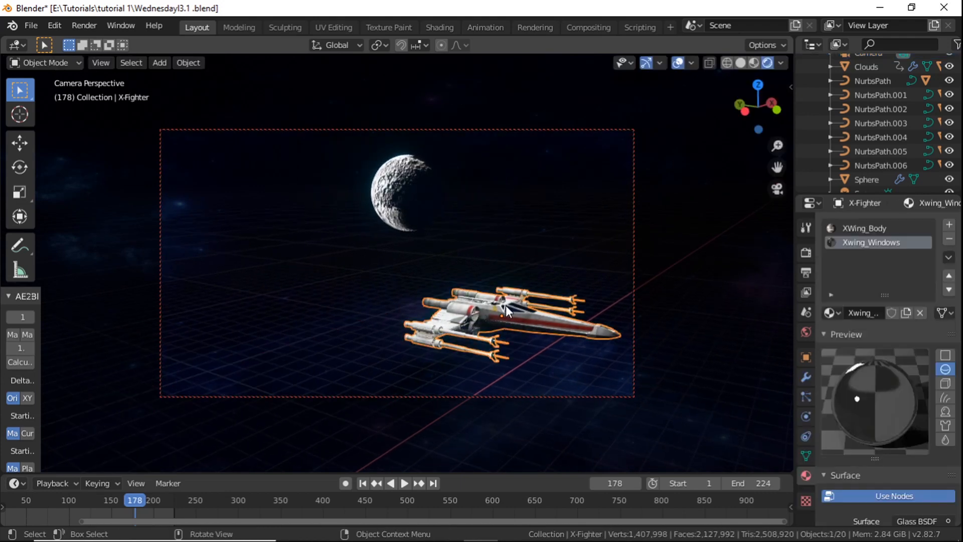
text(r)
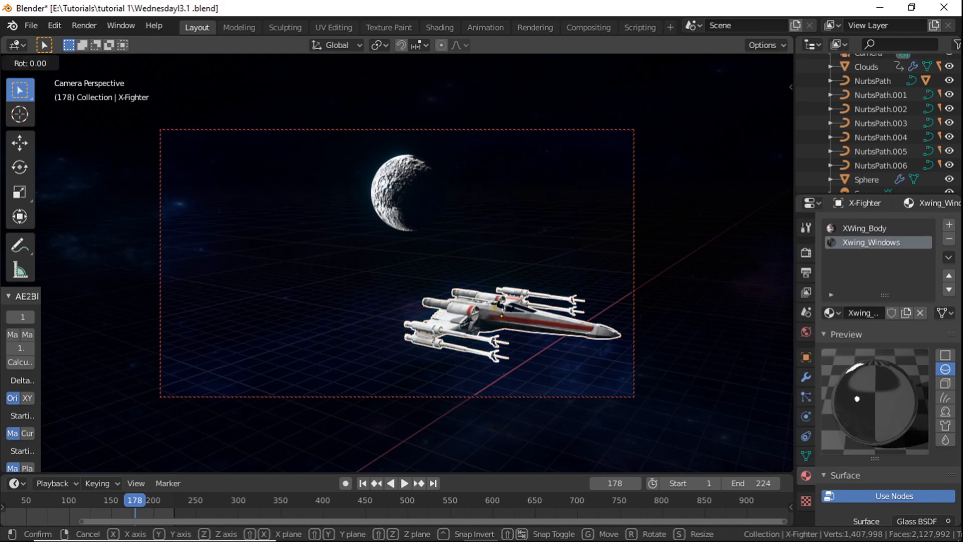
text(z180)
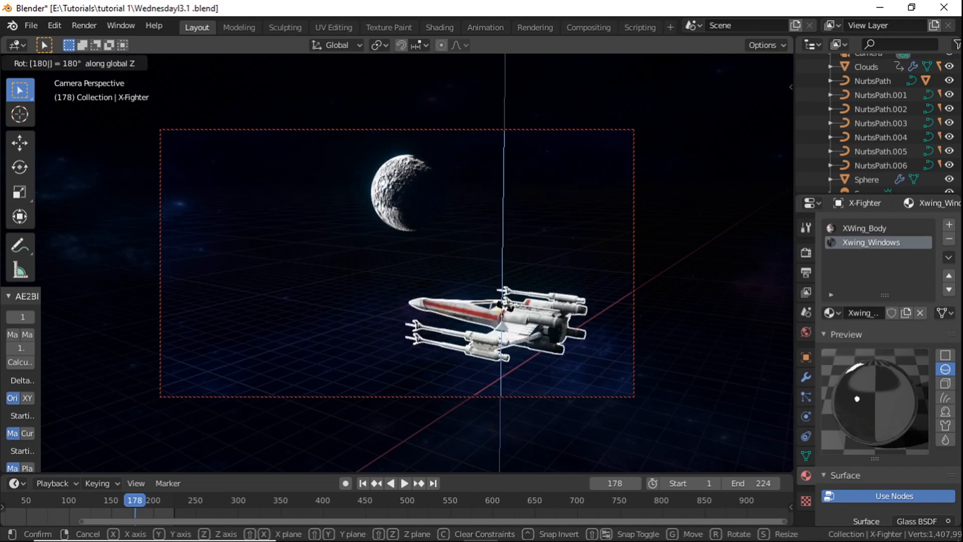
key(Return)
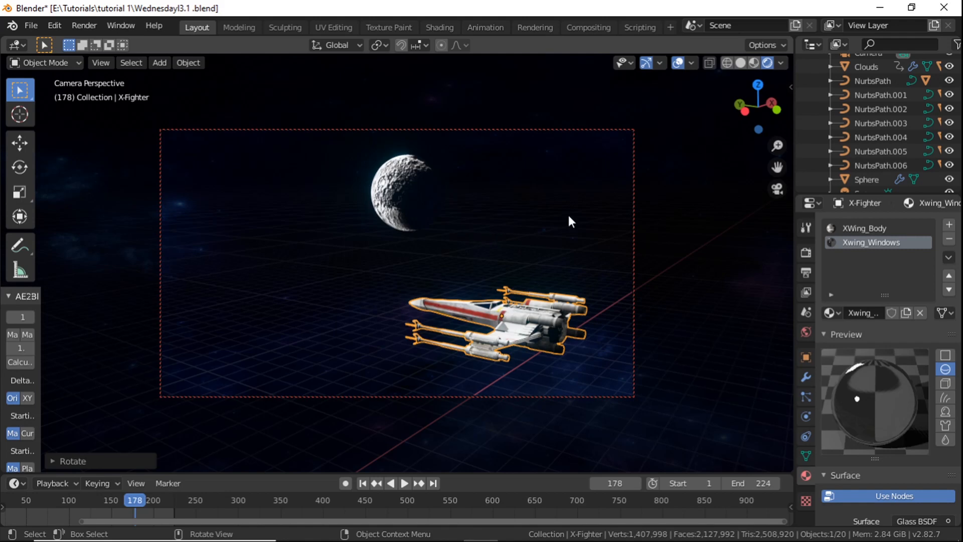
Reframe the locked camera from farther back so the X-wing sits just below the frame's centre with the moon above its tail
click(471, 129)
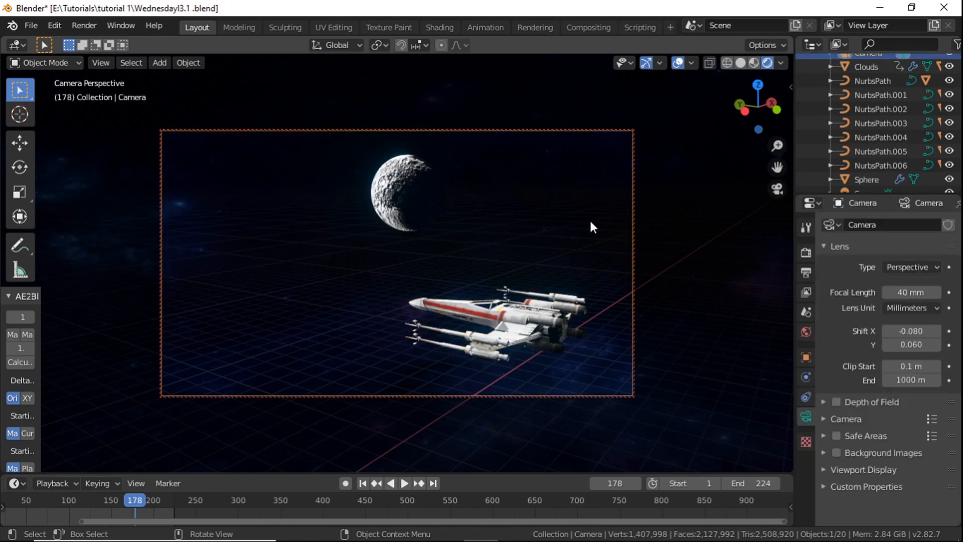
key(r)
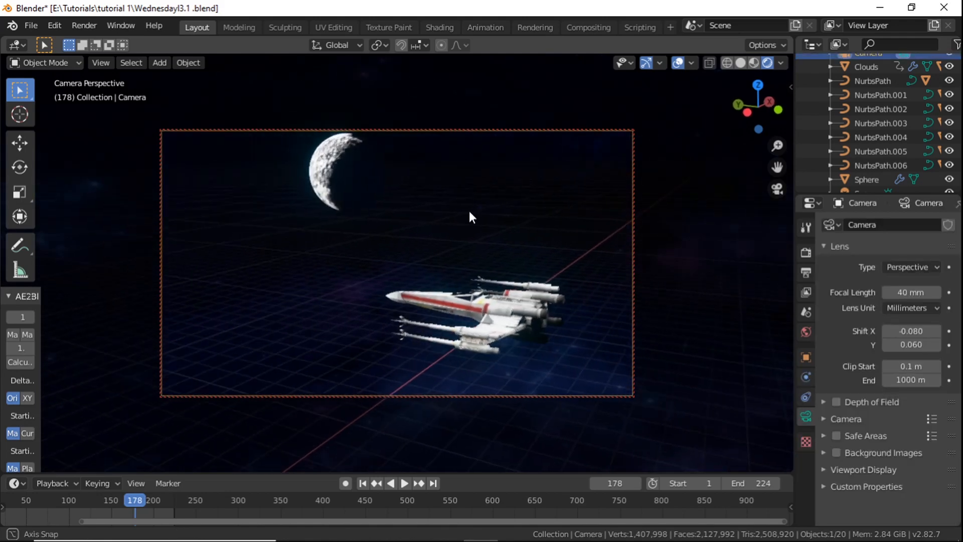
middle_drag(423, 200, 427, 200)
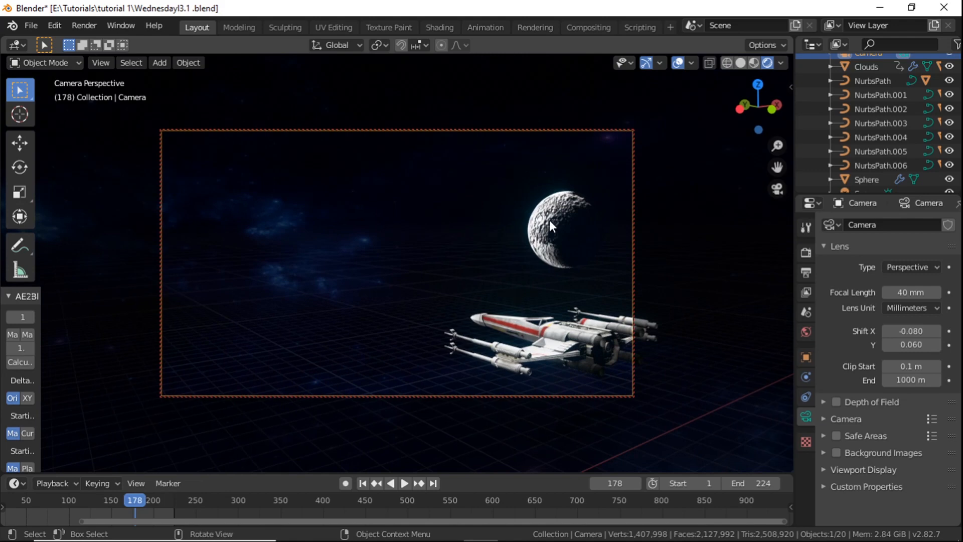
shift+middle_drag(549, 219, 514, 236)
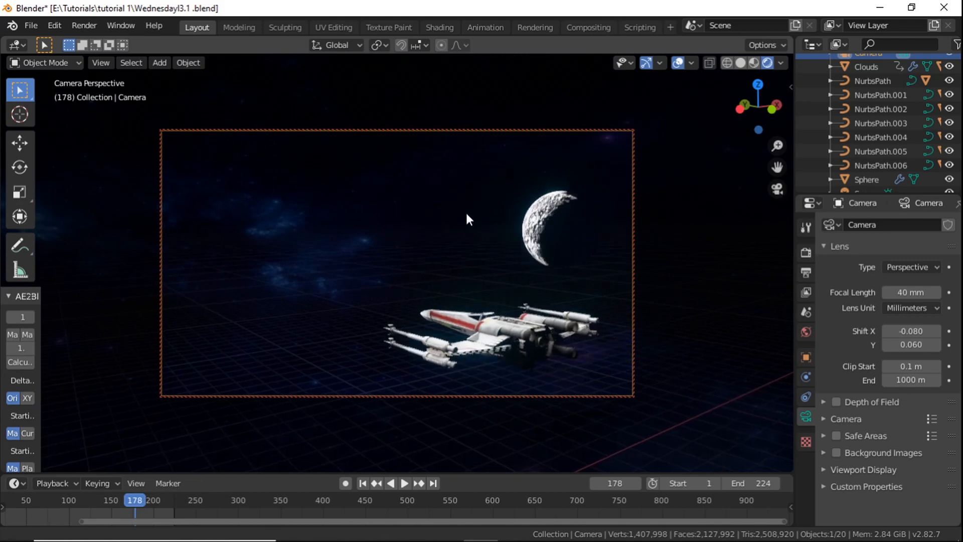
scroll(489, 249, down, 2)
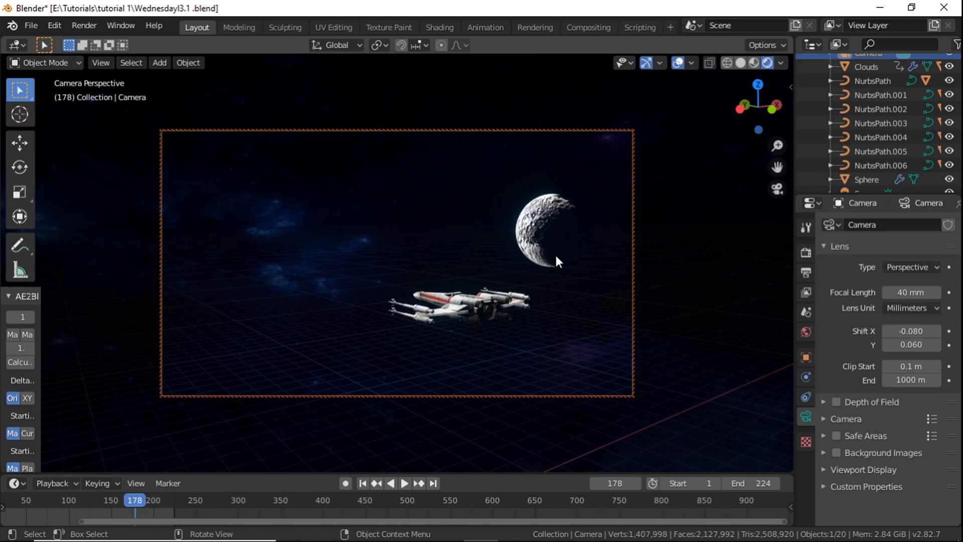
mouse_move(587, 274)
middle_down()
mouse_move(607, 282)
mouse_move(595, 279)
middle_up()
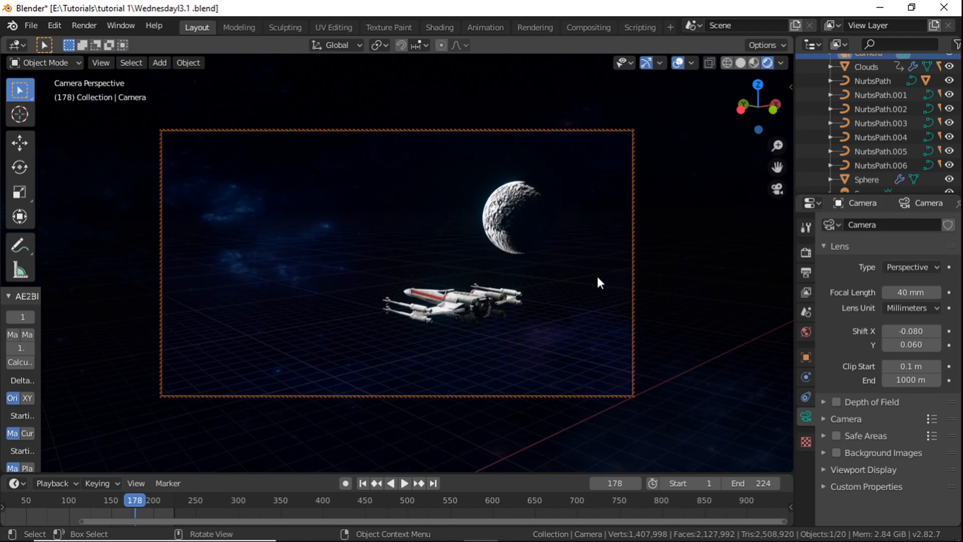
click(595, 275)
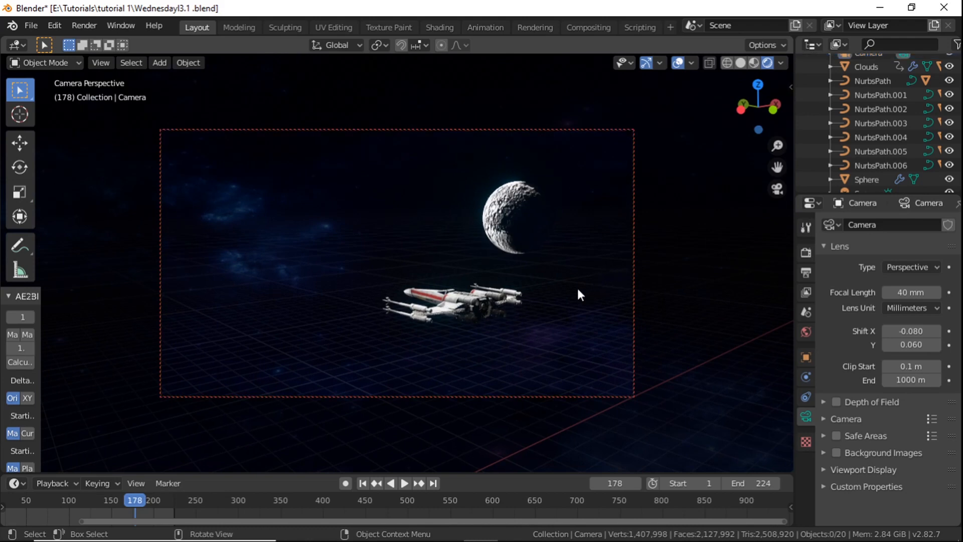
Select the X-Fighter, set the current frame to 1, and enlarge the timeline with frame 1 in view
click(468, 296)
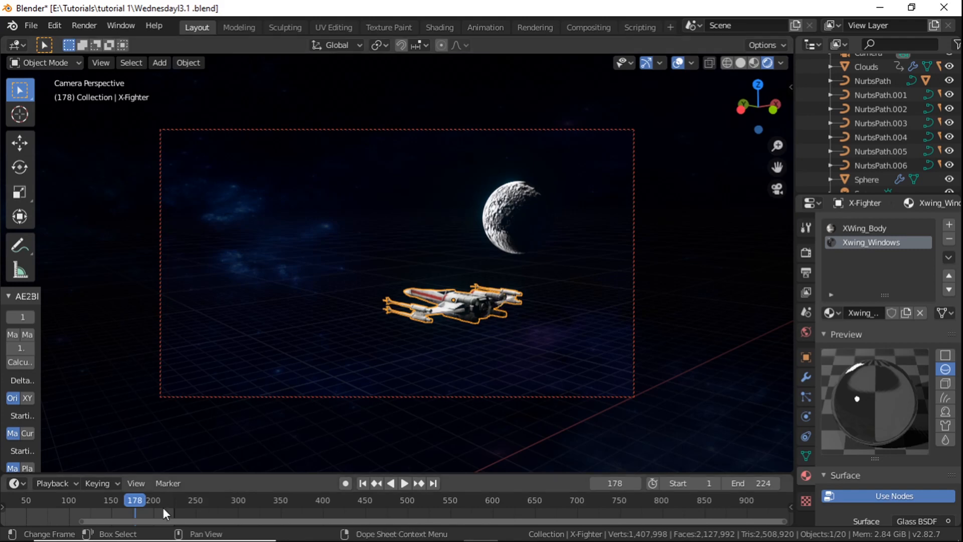
drag(138, 501, 769, 499)
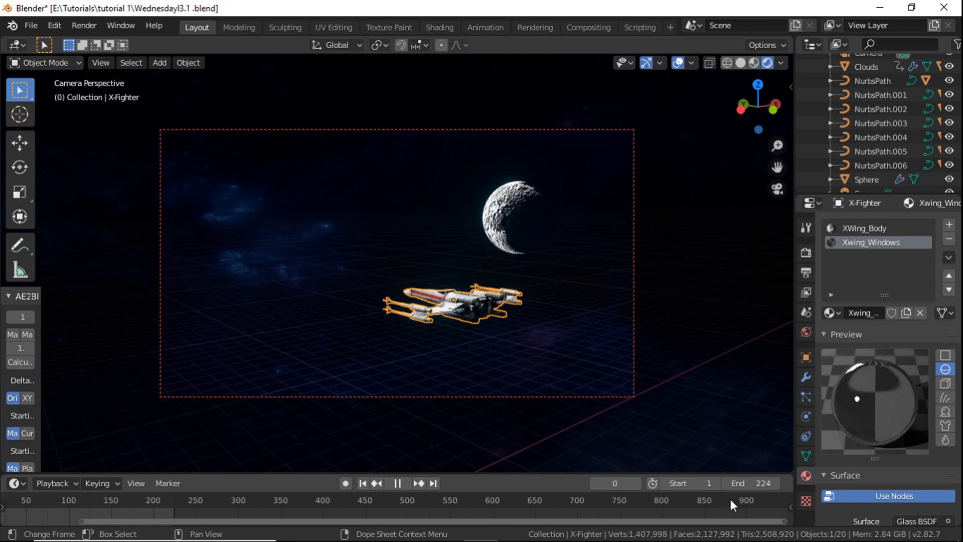
click(632, 485)
text(1)
key(Return)
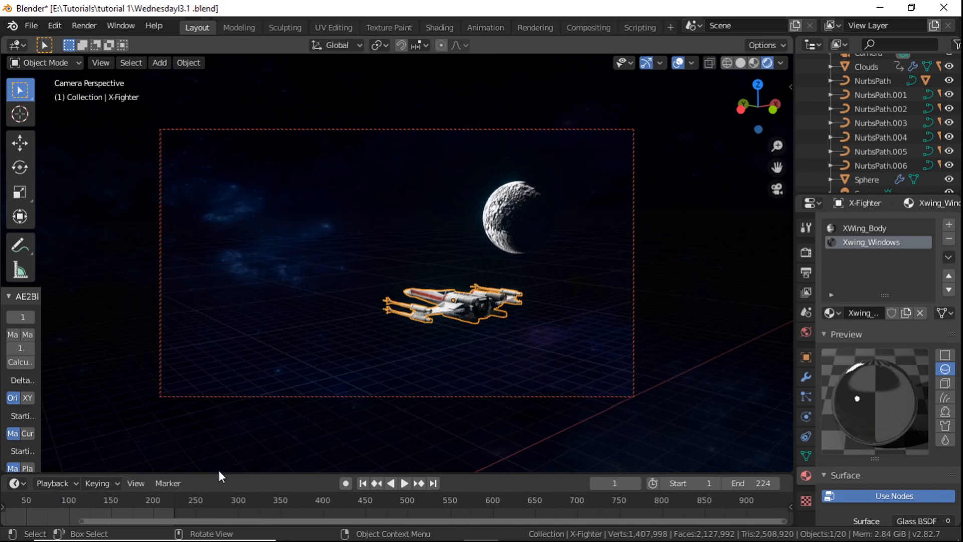
drag(224, 473, 231, 378)
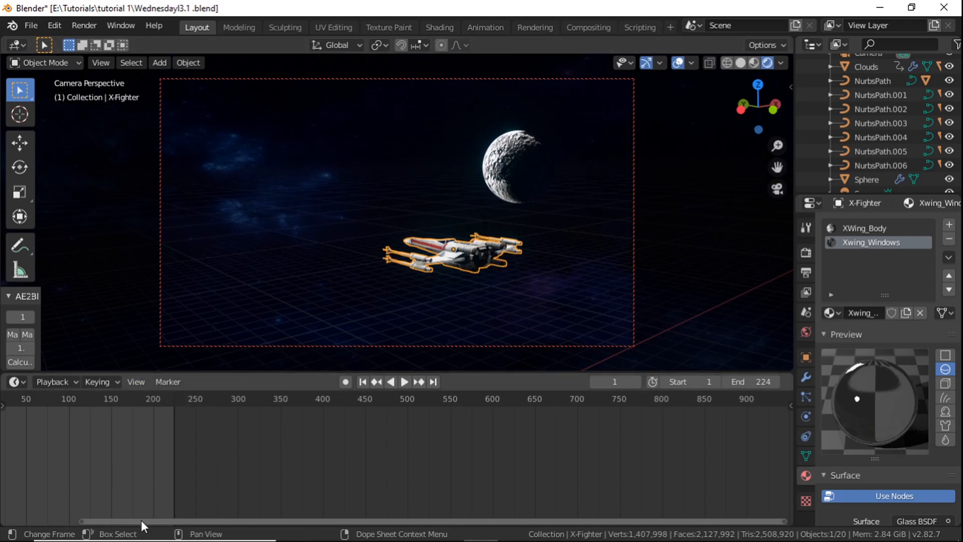
drag(142, 521, 96, 524)
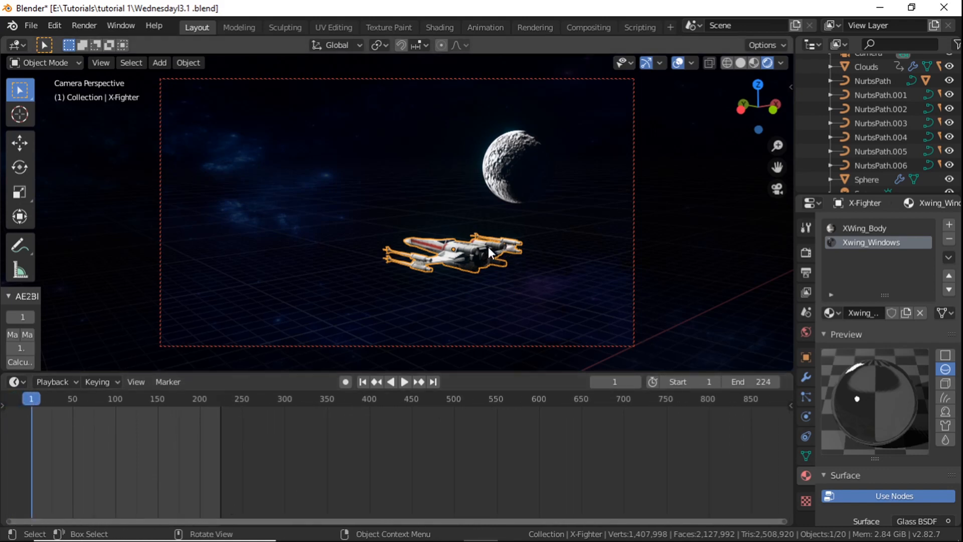
Move the X-Fighter along global Y until it is outside the camera frame behind its tail, and insert a LocRot keyframe at frame 1
key(g)
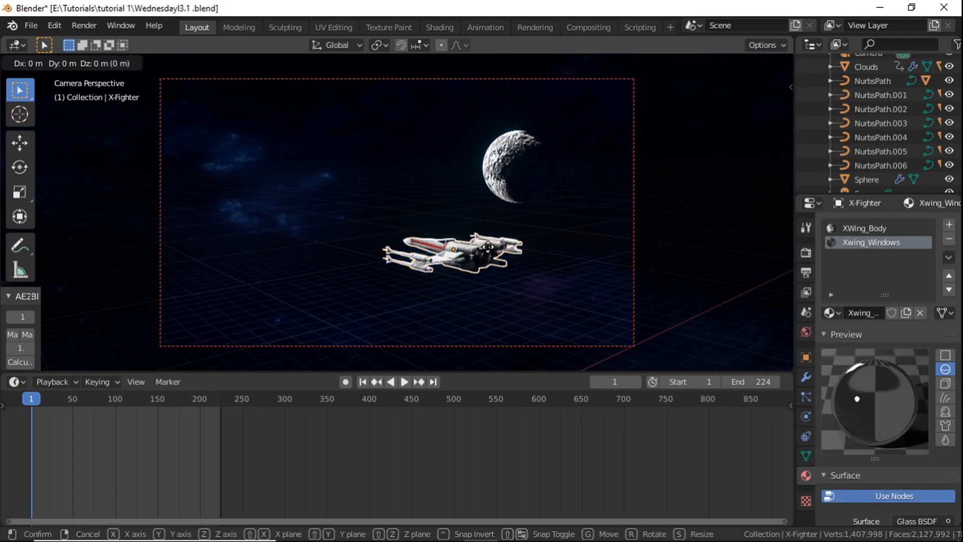
key(y)
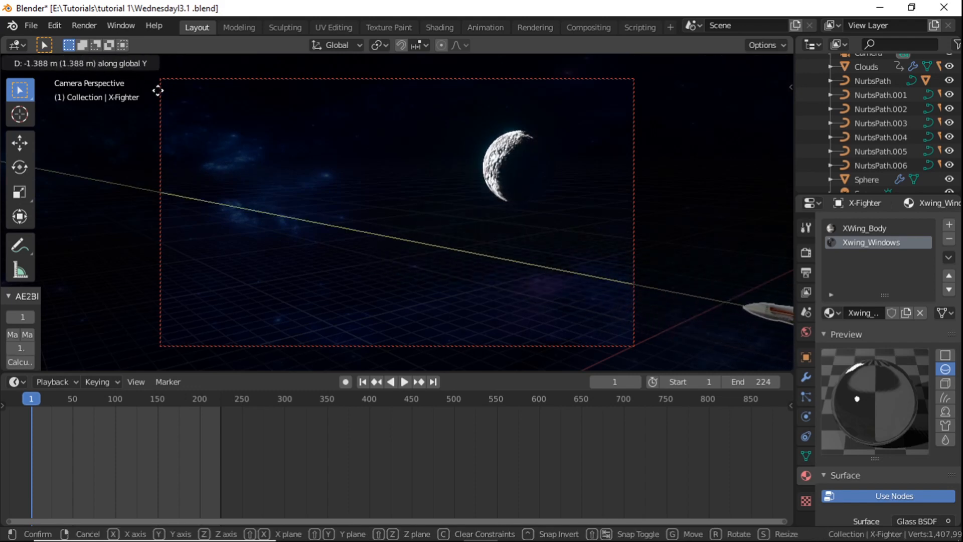
click(194, 100)
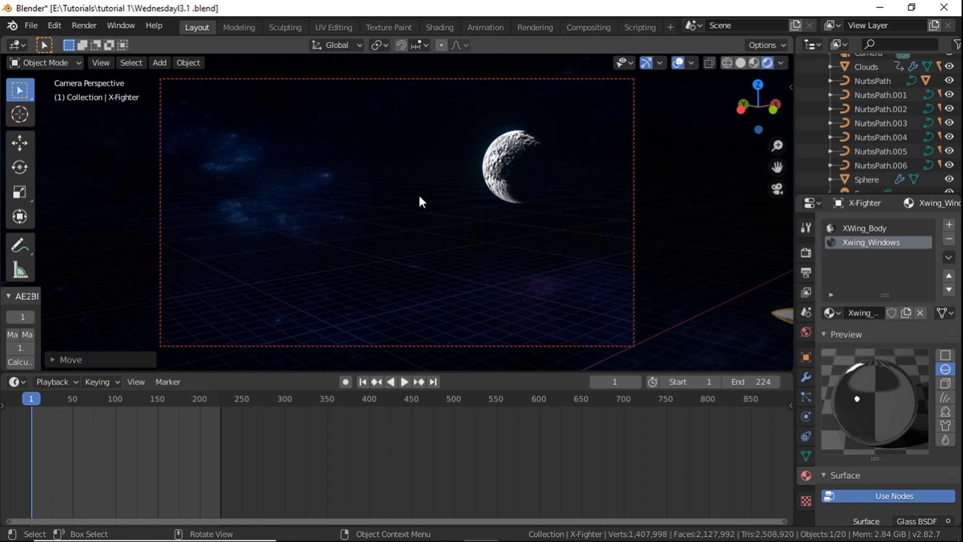
key(i)
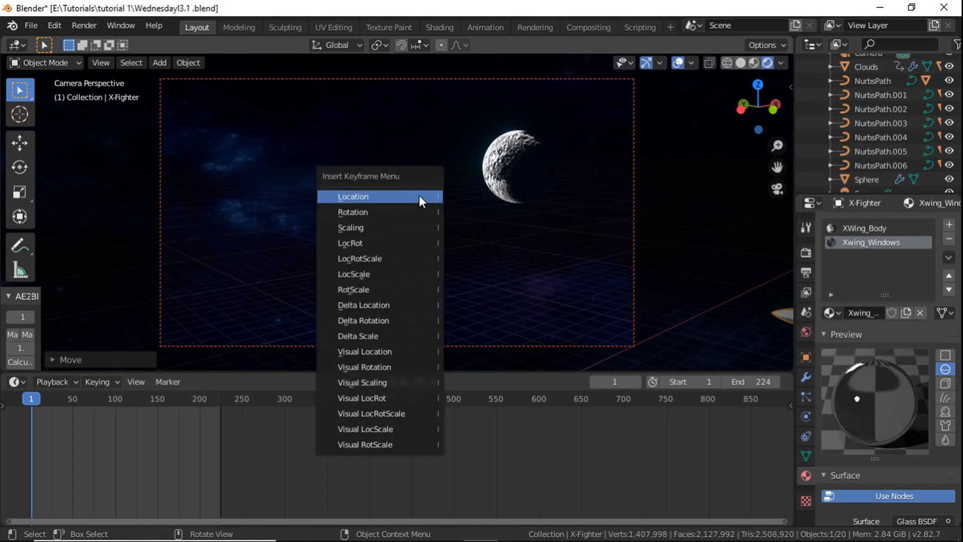
click(395, 242)
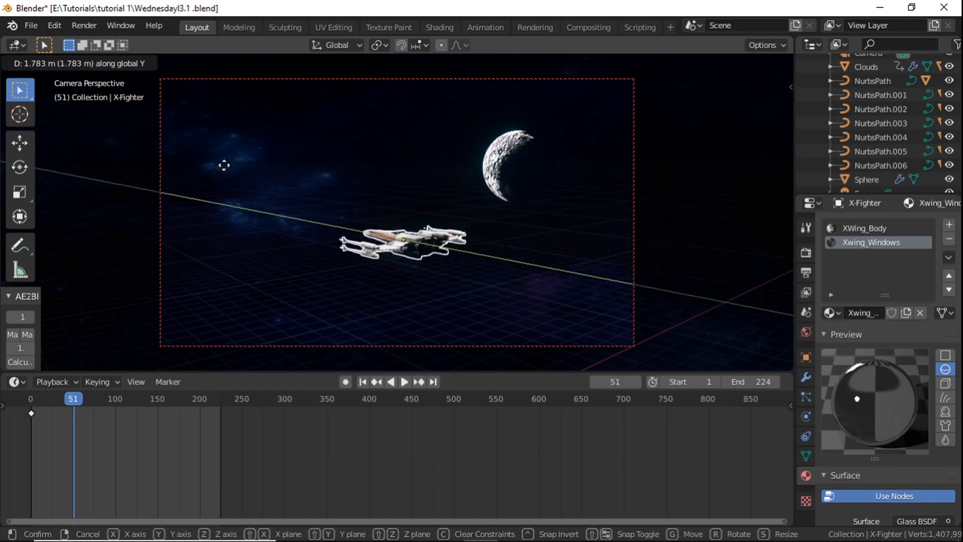
At frame 51, move the X-Fighter along global Y into the frame, roll it steeply about global Y, and insert a keyframe
click(368, 235)
key(r)
key(y)
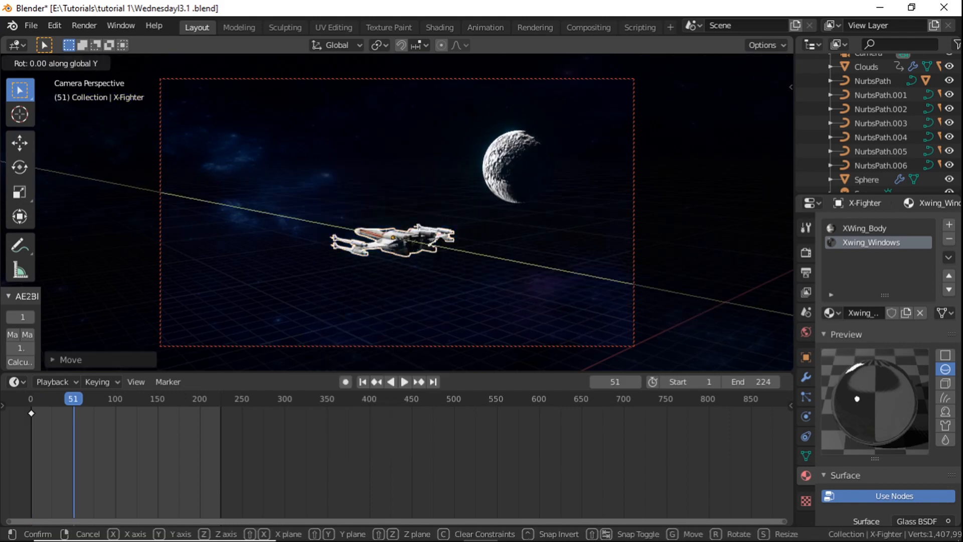
click(499, 164)
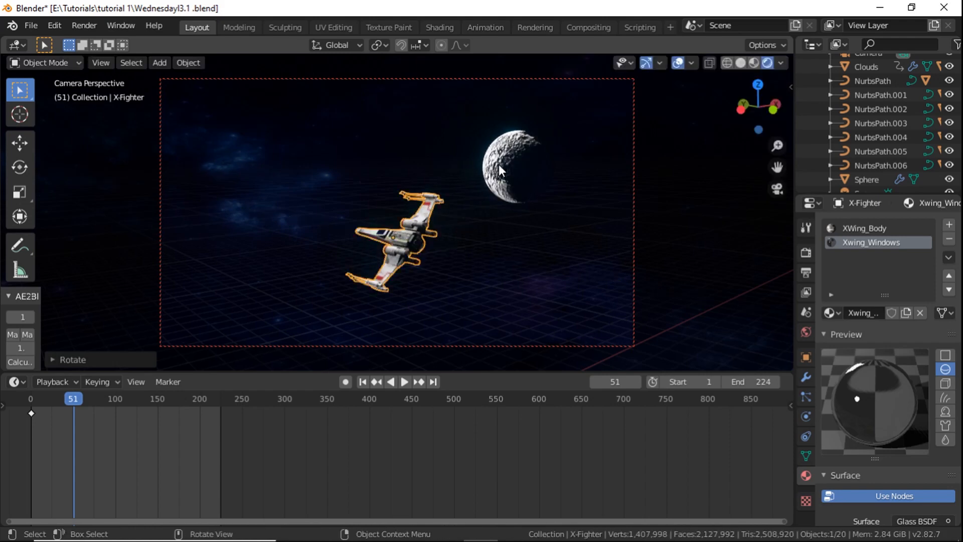
key(i)
click(430, 204)
At frame 223, move the X-Fighter forward along global Y until it is past the far side of the camera frame
click(219, 416)
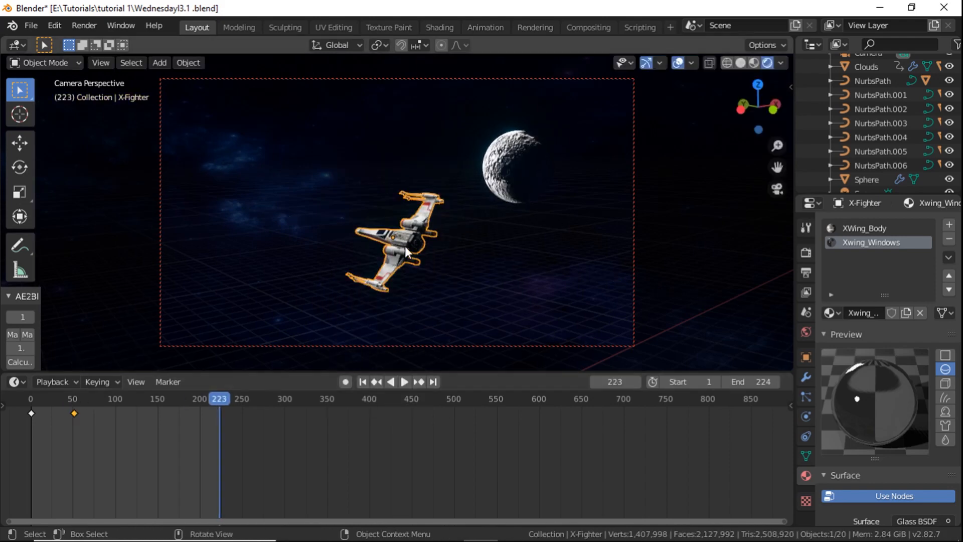
key(g)
key(y)
click(181, 171)
key(g)
key(y)
click(125, 176)
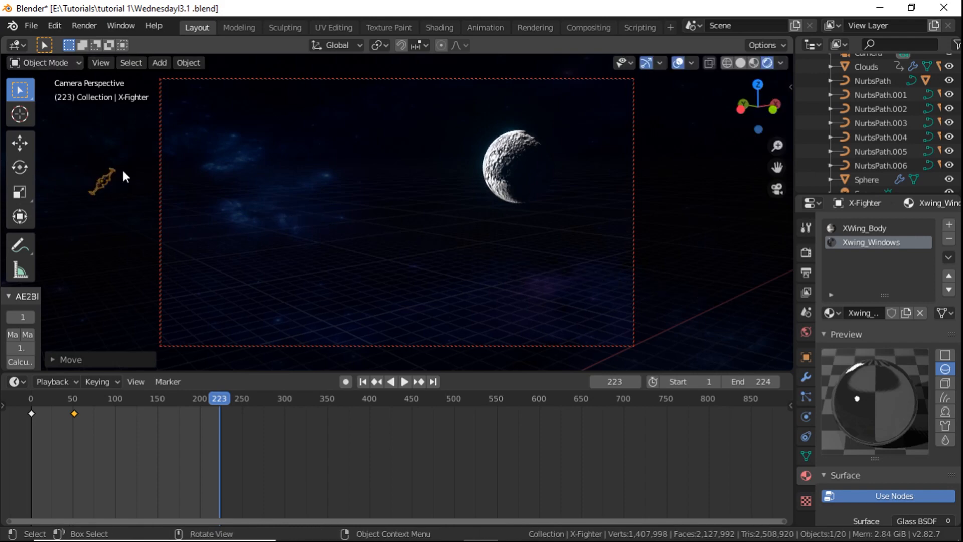
Rotate the distant X-Fighter about Z and freely, nudge it farther outside the camera frame, and insert a keyframe at frame 223
key(r)
key(z)
click(114, 183)
key(r)
click(111, 180)
key(g)
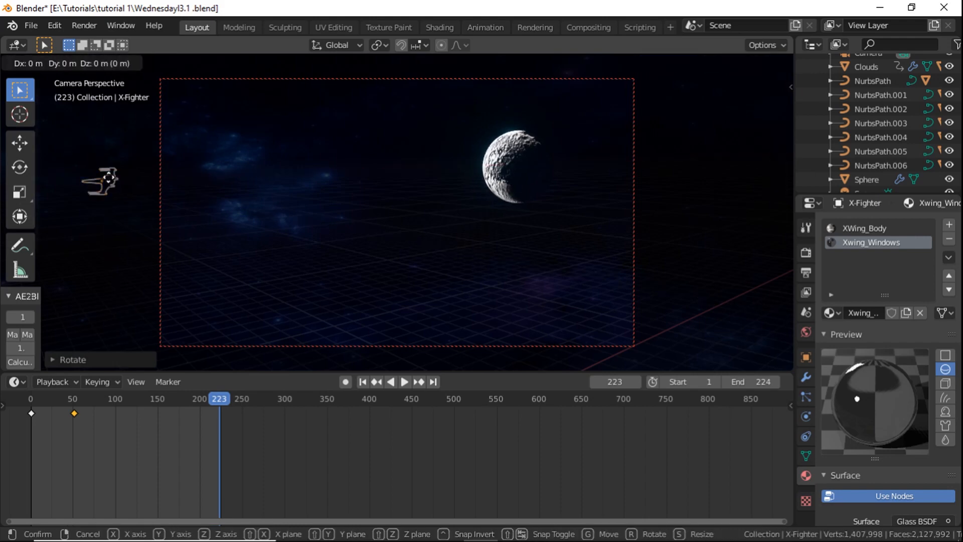
click(55, 170)
key(i)
click(54, 166)
Play back the flight, and split the 3D viewport to open a Graph Editor with the X-Fighter's curves above it
key(space)
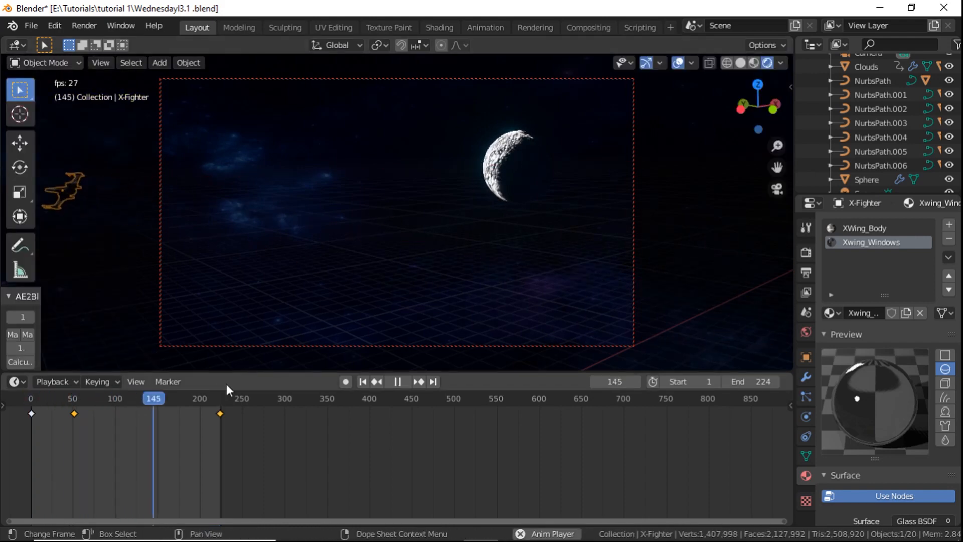
key(space)
drag(790, 40, 773, 209)
click(17, 45)
click(185, 126)
scroll(393, 101, down, 3)
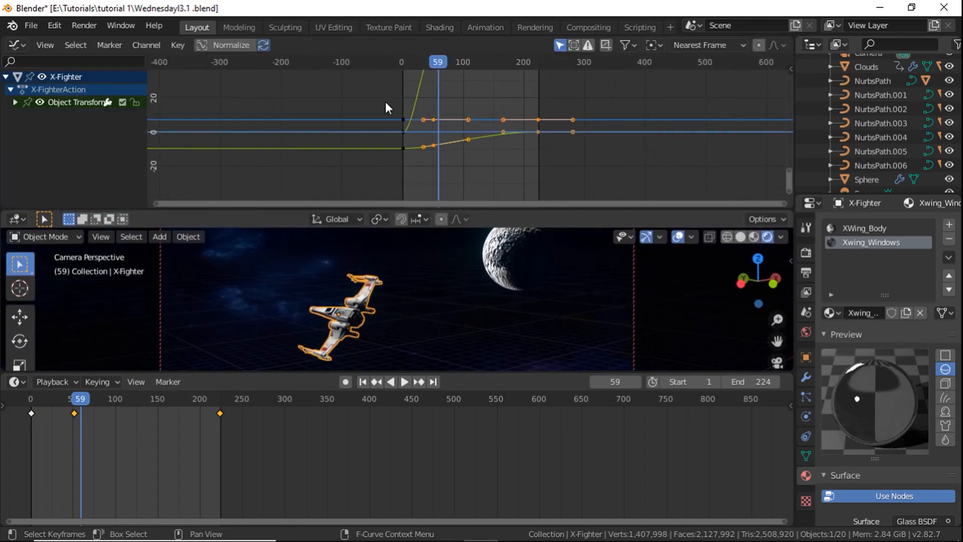
Set the interpolation of the X-Fighter's keyframes to linear, and play the animation briefly from the start
key(t)
click(122, 130)
click(32, 415)
key(t)
click(226, 120)
click(32, 402)
key(space)
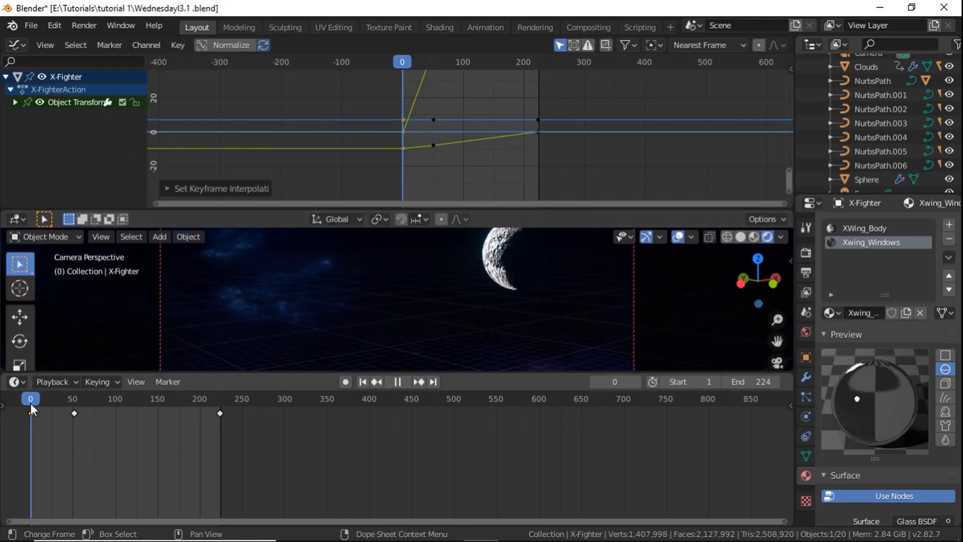
key(space)
Replace the keyframe at frame 51 with a rotation-only keyframe, rolling the X-Fighter about global Y
click(74, 404)
click(74, 413)
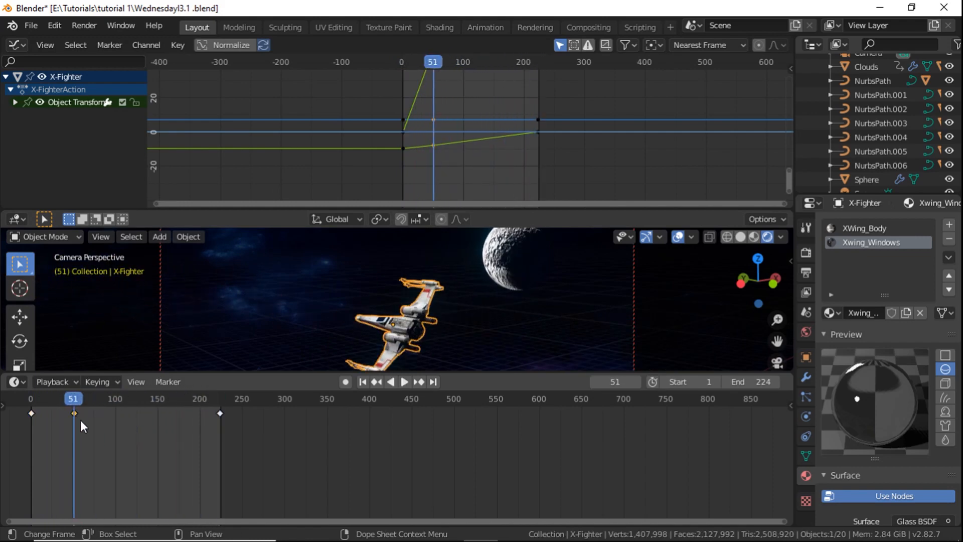
key(Delete)
key(r)
key(y)
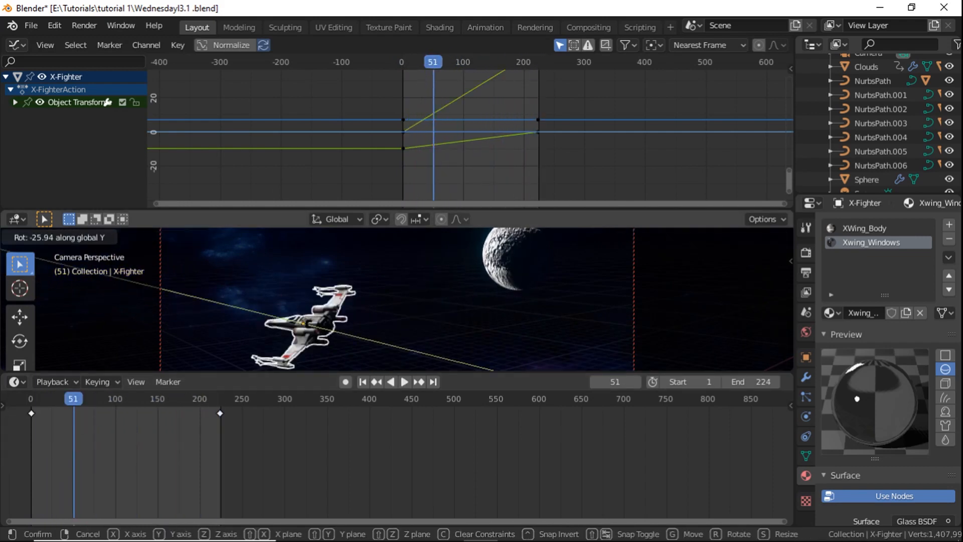
click(209, 351)
key(i)
click(106, 289)
Play the animation from the start to check the X-Fighter's roll and flight path
click(31, 399)
key(space)
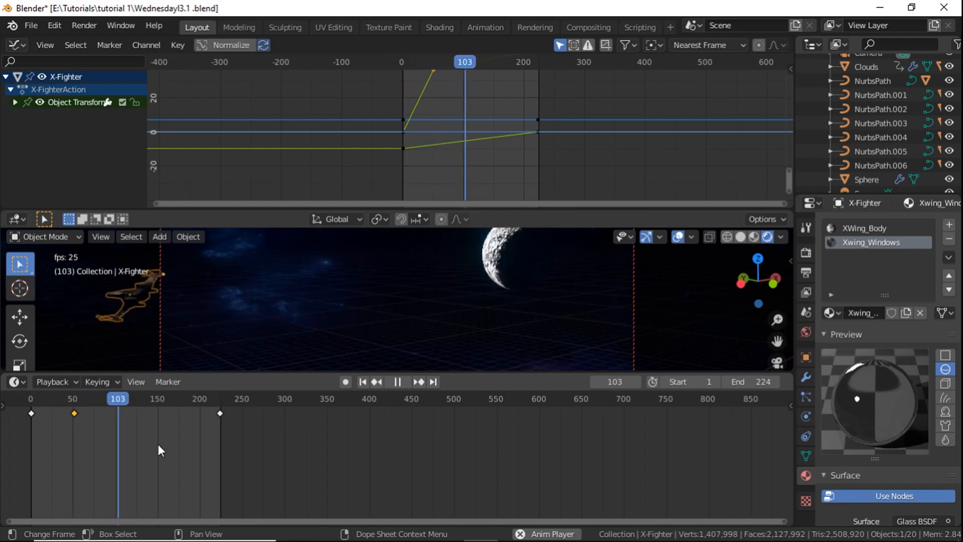
key(space)
Shift the X-Fighter's last keyframe to frame 220, rotate the ship about global Y and X, and insert a LocRotScale keyframe
drag(199, 398, 218, 402)
click(219, 413)
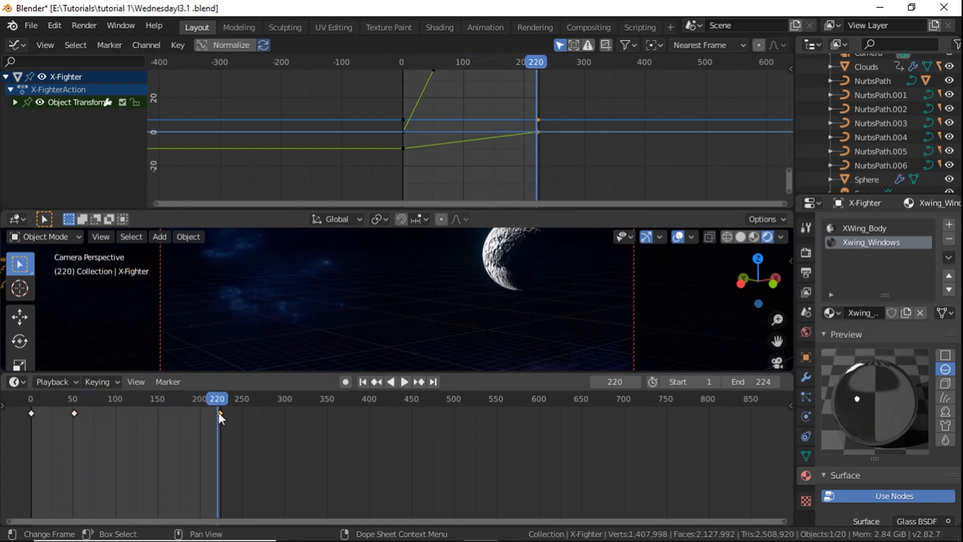
key(r)
key(y)
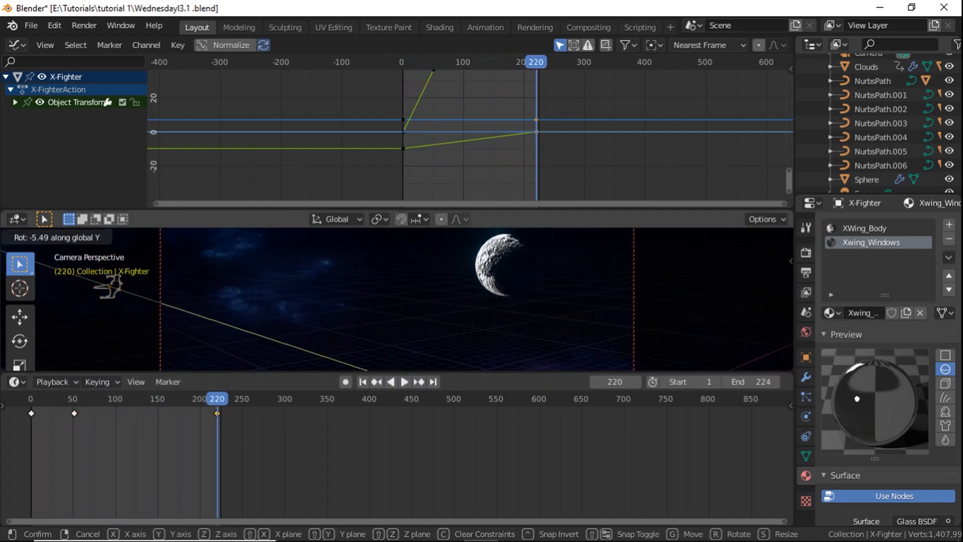
click(180, 283)
key(r)
key(x)
click(166, 296)
key(i)
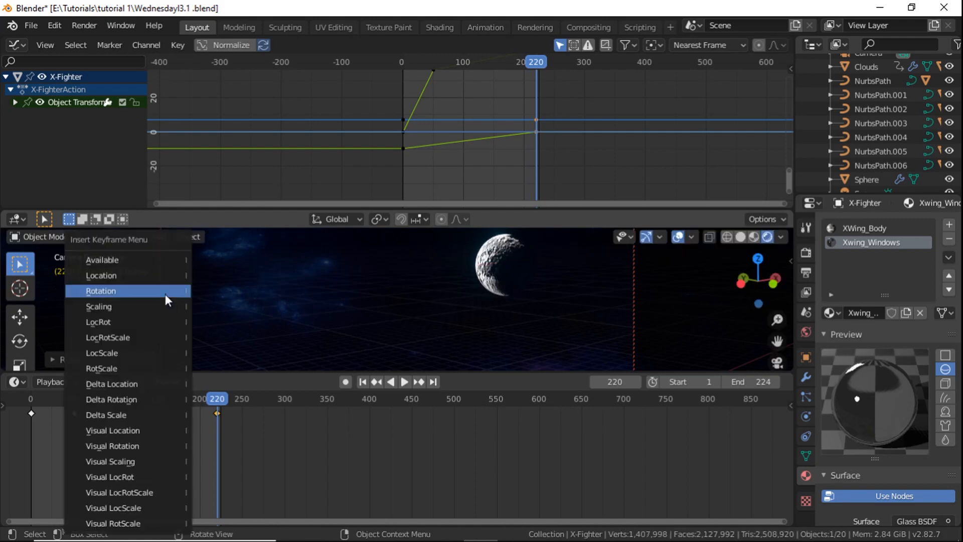
click(121, 338)
Play the animation to check the X-Fighter's motion between its keyframes
key(space)
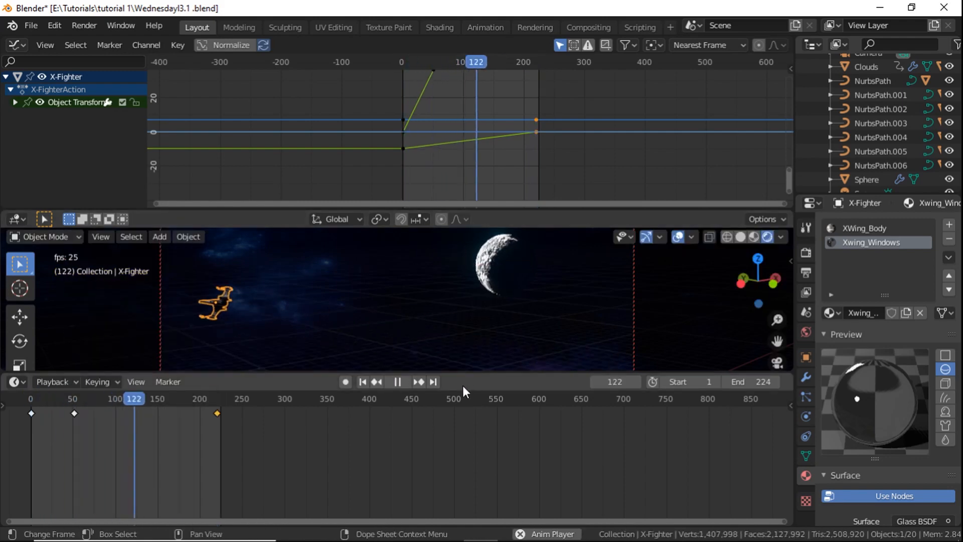
click(337, 299)
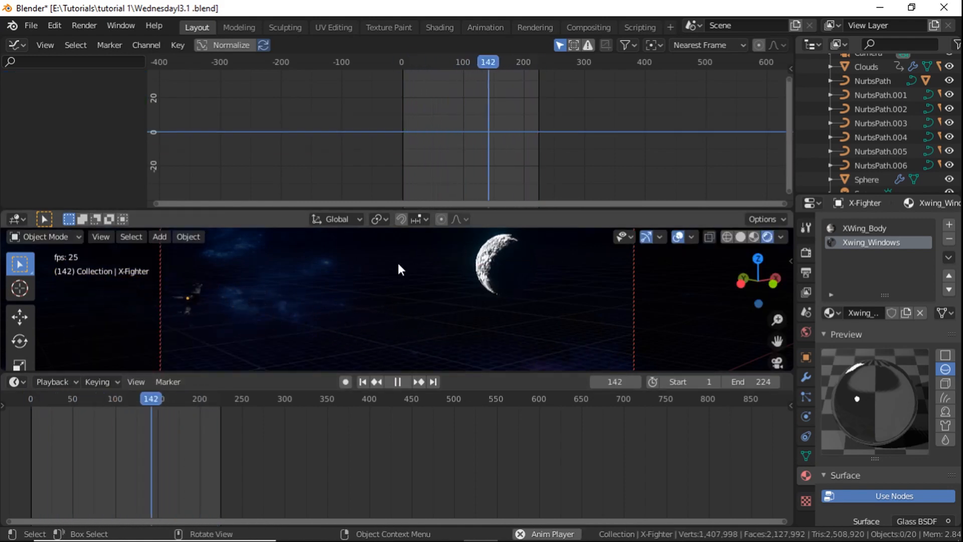
key(space)
Retime the X-Fighter's keyframes, moving the middle one to about frame 24 and the last one to frame 100, and preview the motion
drag(153, 402, 76, 414)
scroll(167, 402, down, 1)
click(249, 306)
drag(231, 414, 137, 414)
drag(78, 400, 59, 399)
key(space)
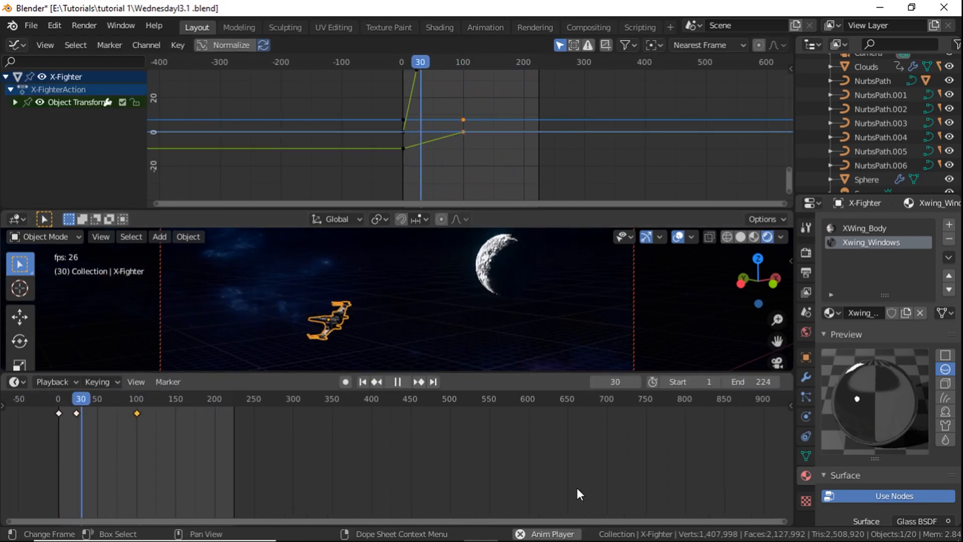
key(space)
Set the scene's end frame to 100 and play the shortened animation
double_click(750, 382)
text(100)
key(Return)
key(space)
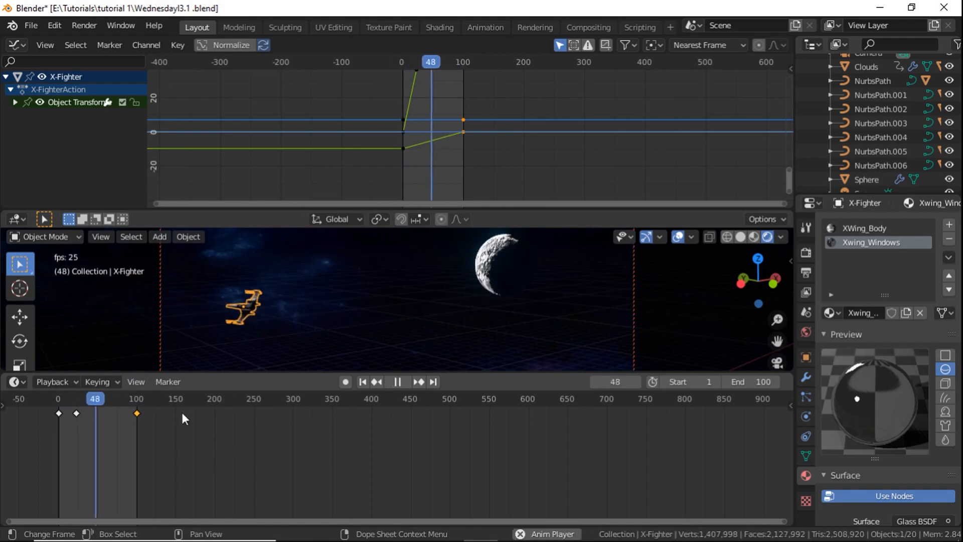
click(444, 329)
key(space)
Reselect the X-Fighter, scrub back to the start, and play its flight
click(228, 303)
drag(452, 63, 401, 70)
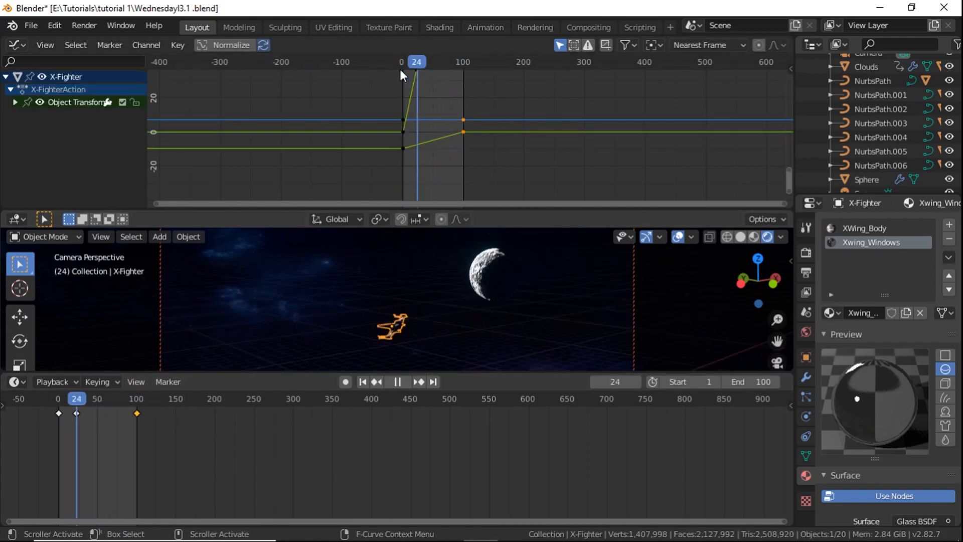
click(59, 400)
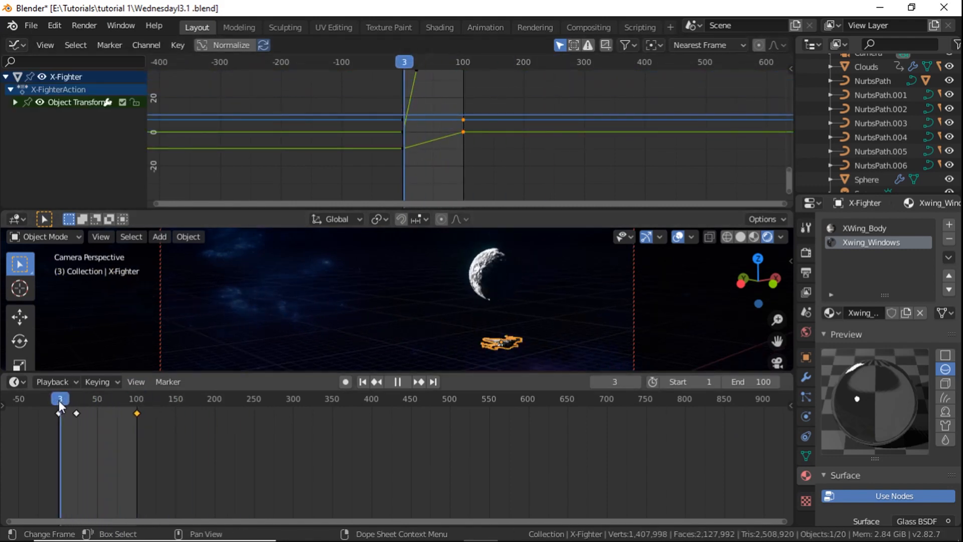
key(space)
Move the X-Fighter along global Y at frame 101, insert a keyframe there, and play the result
key(Up)
key(g)
key(y)
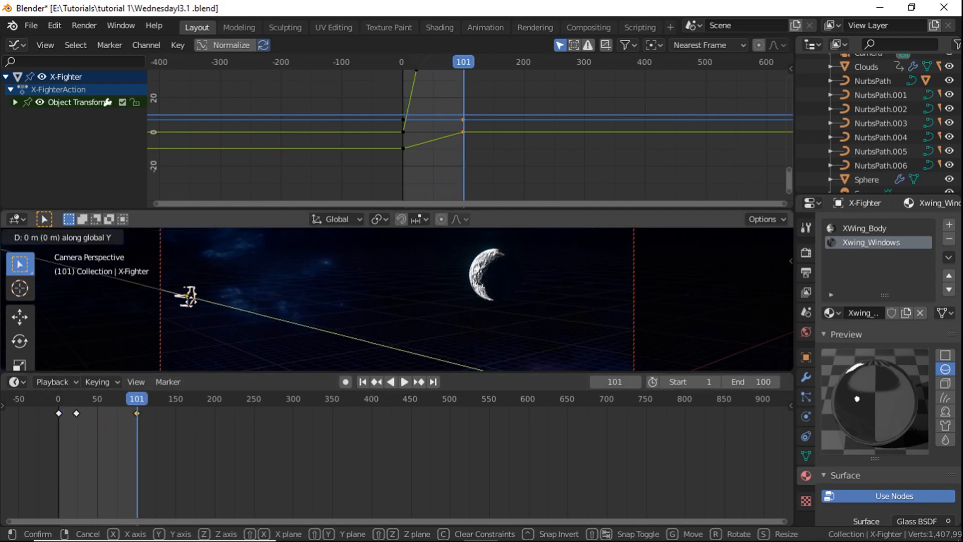
click(191, 299)
key(i)
click(185, 324)
key(space)
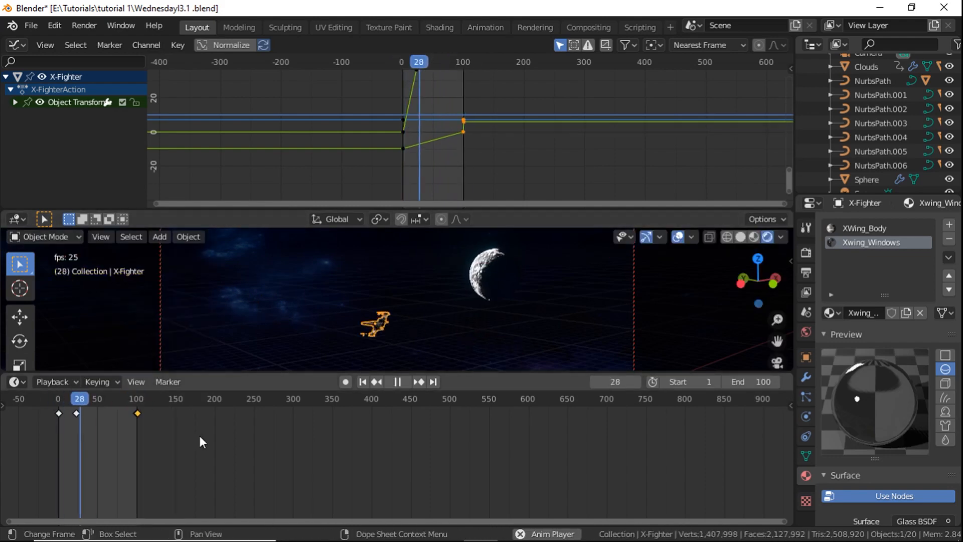
key(space)
Delete the X-Fighter's last keyframe, and move the ship along global Y and X at frame 100 until it is out of the camera frame
key(x)
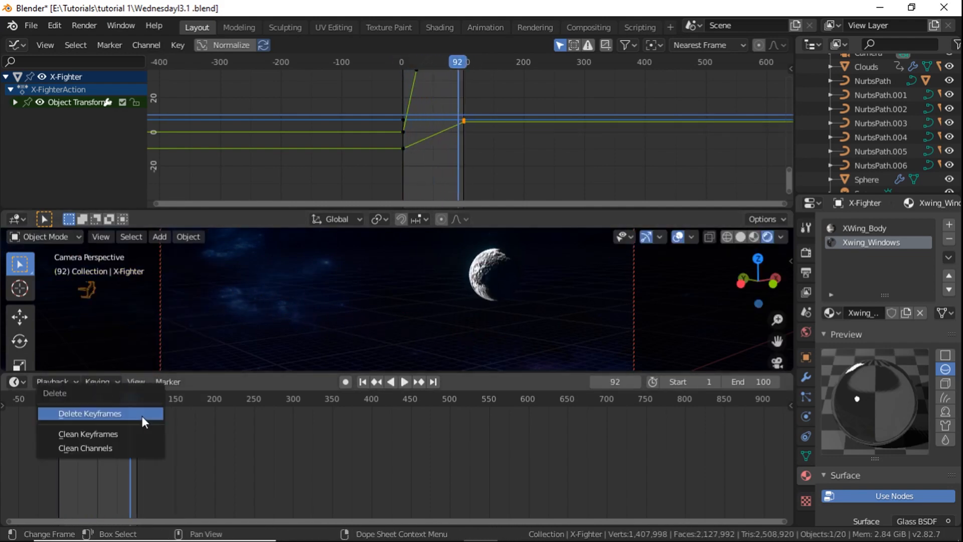
click(143, 415)
drag(67, 398, 136, 398)
key(g)
key(y)
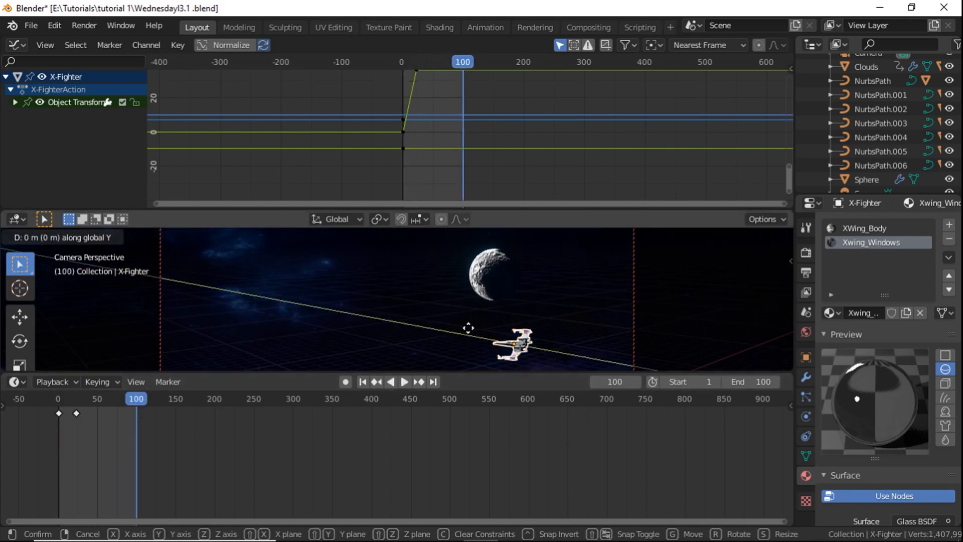
click(85, 361)
key(g)
key(x)
click(59, 279)
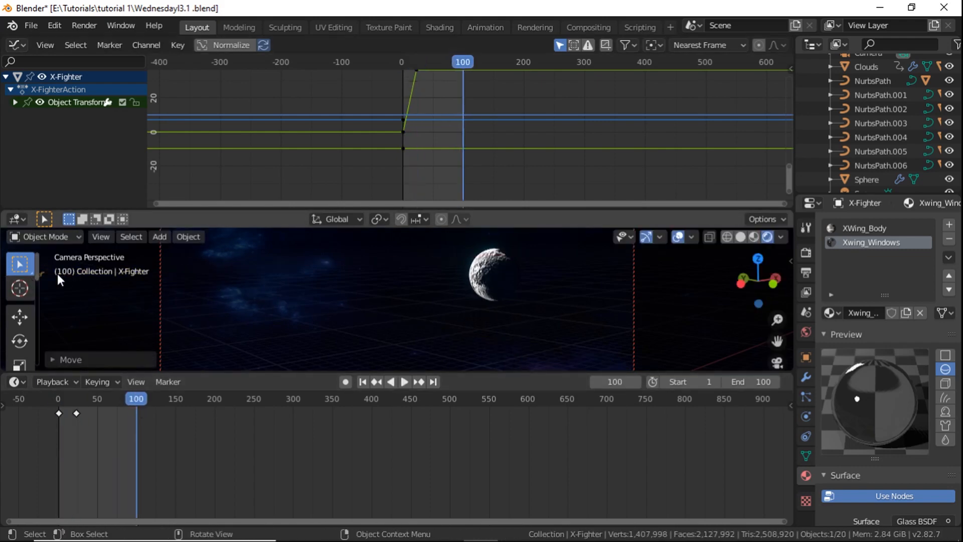
key(r)
right_click(75, 269)
Enlarge the 3D viewport, and adjust the X-Fighter's position along global Y and its rotation about global Y
drag(130, 210, 156, 105)
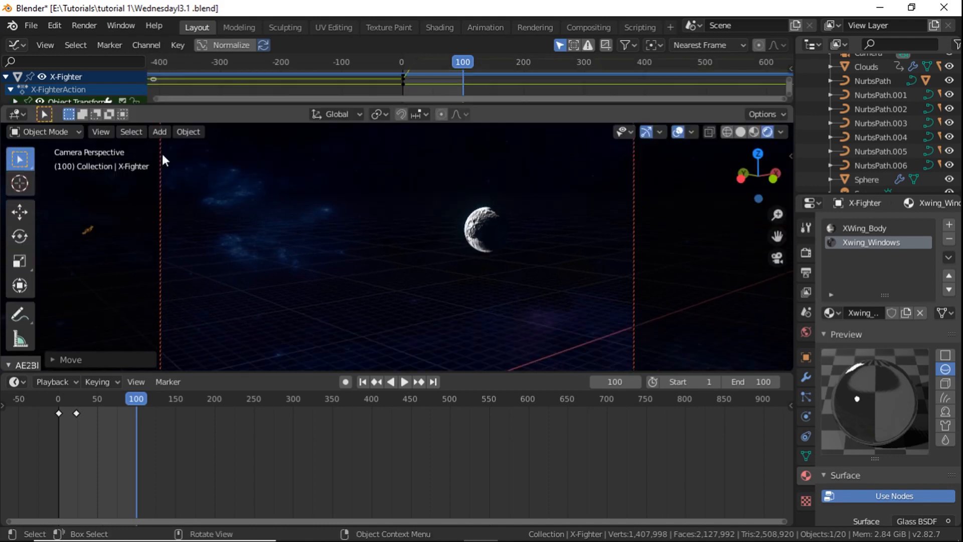
key(g)
key(y)
click(103, 220)
key(r)
key(y)
click(104, 232)
Try rotating the X-Fighter about global X and Z at frame 100
shift+middle_drag(102, 234, 215, 221)
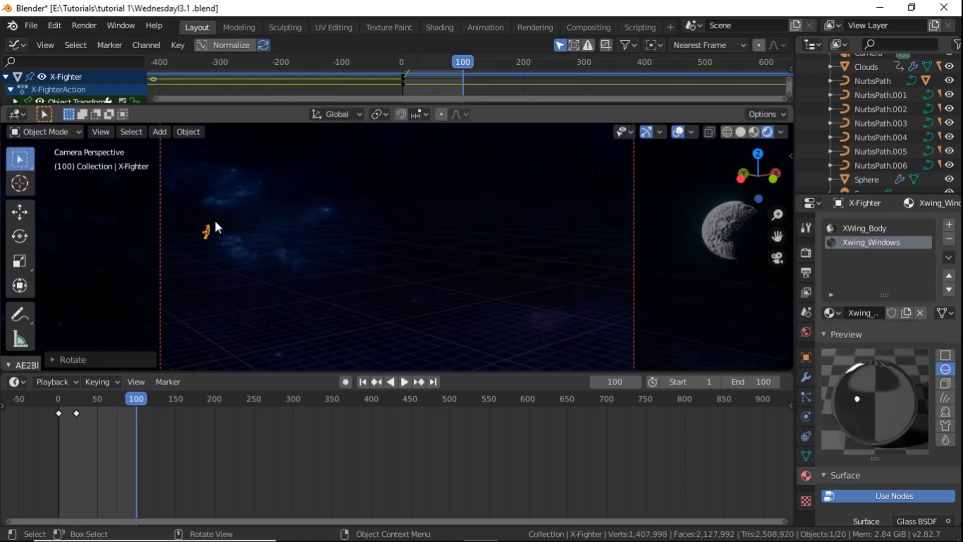
scroll(217, 223, up, 2)
key(r)
key(x)
right_click(221, 236)
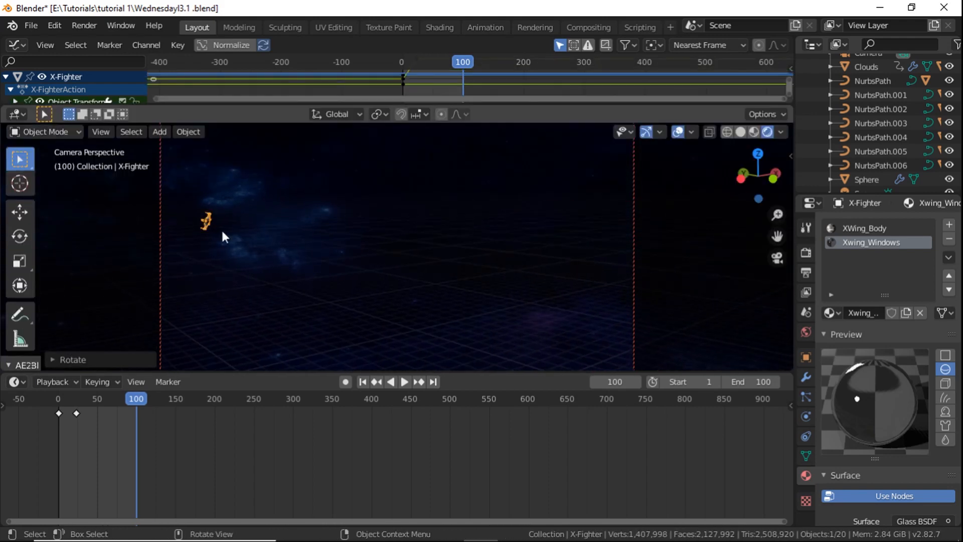
key(r)
key(z)
click(245, 217)
click(135, 398)
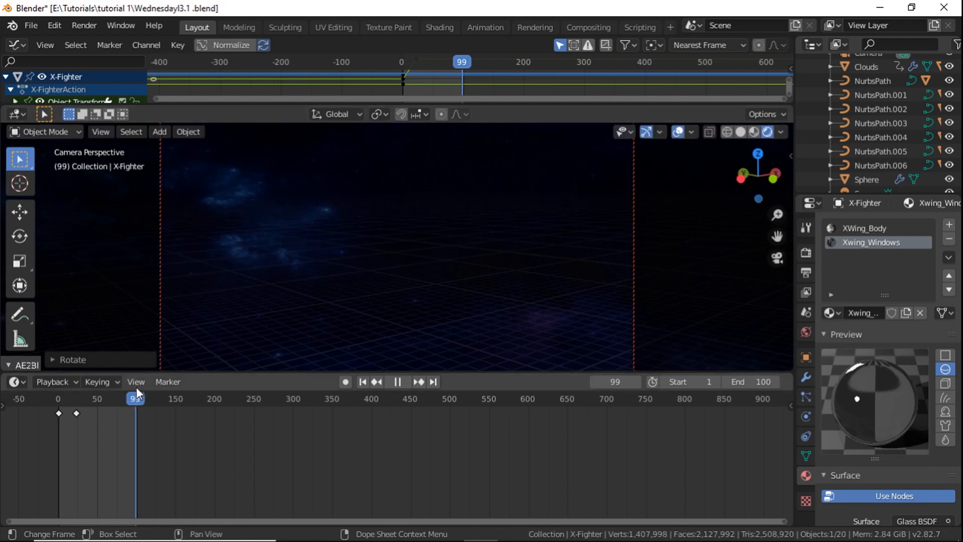
key(Right)
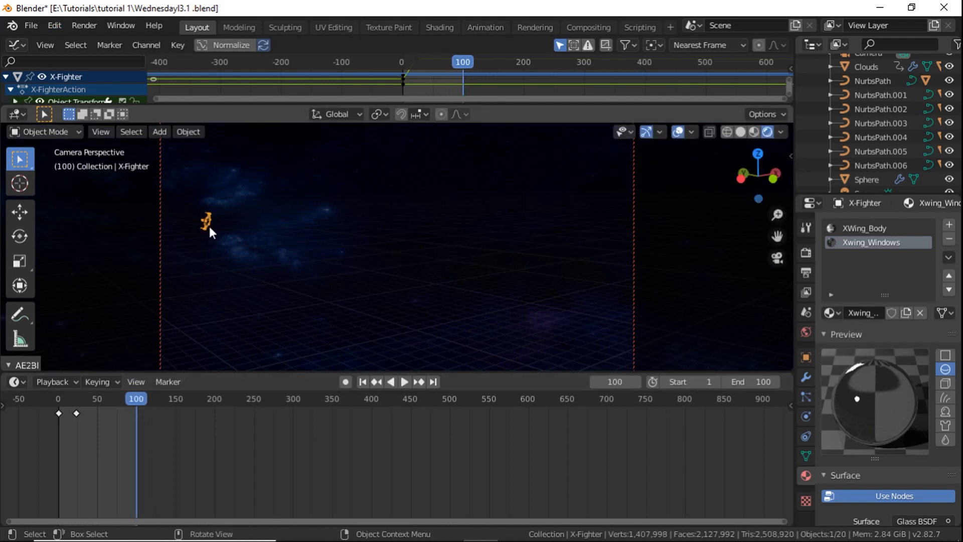
Rotate the X-Fighter at frame 100, insert a keyframe there, and preview the flight from the start
key(r)
click(206, 221)
key(i)
click(410, 323)
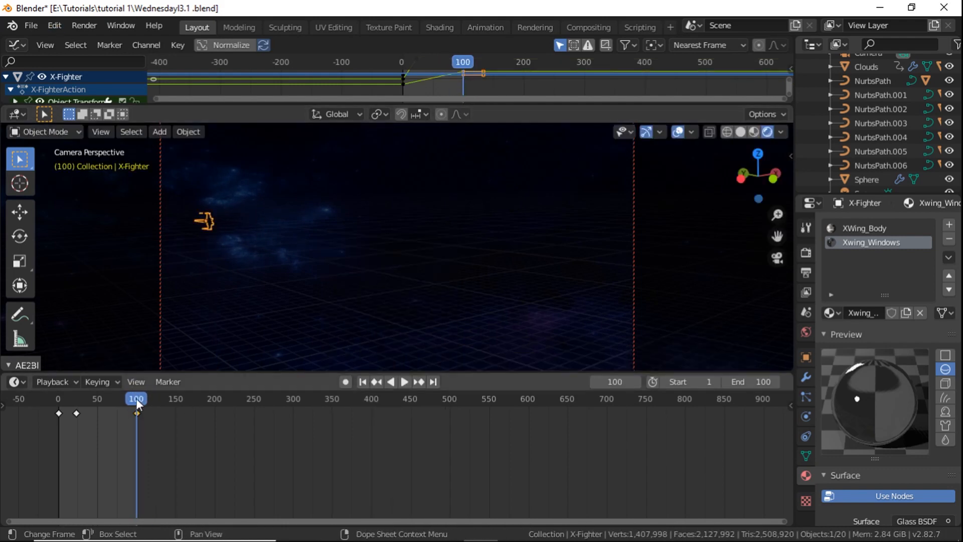
drag(136, 398, 59, 398)
click(94, 398)
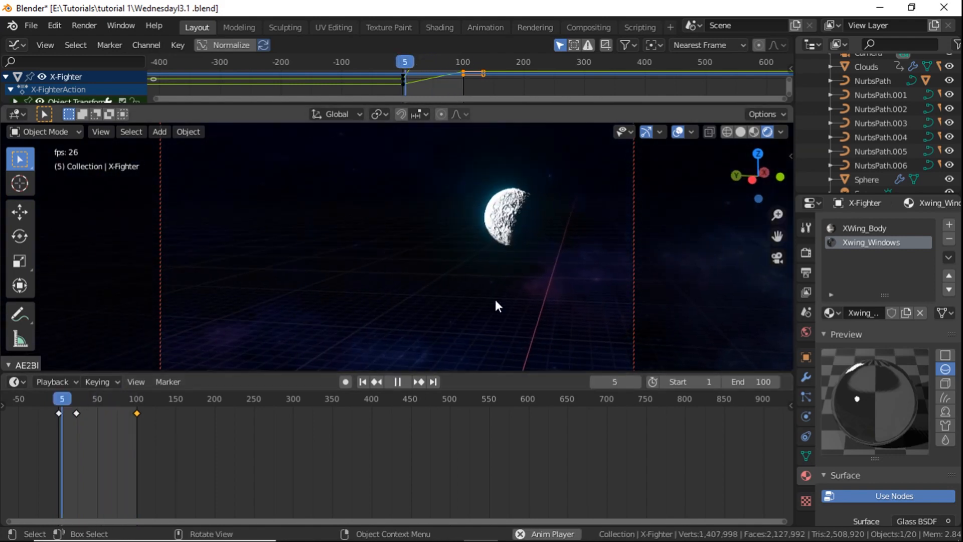
Move the camera along its local Z axis, turn it to reframe the flight, and play the shot from the start
click(634, 276)
key(g)
key(z)
key(z)
click(435, 188)
drag(94, 398, 59, 399)
middle_drag(471, 251, 291, 206)
click(58, 398)
key(space)
key(space)
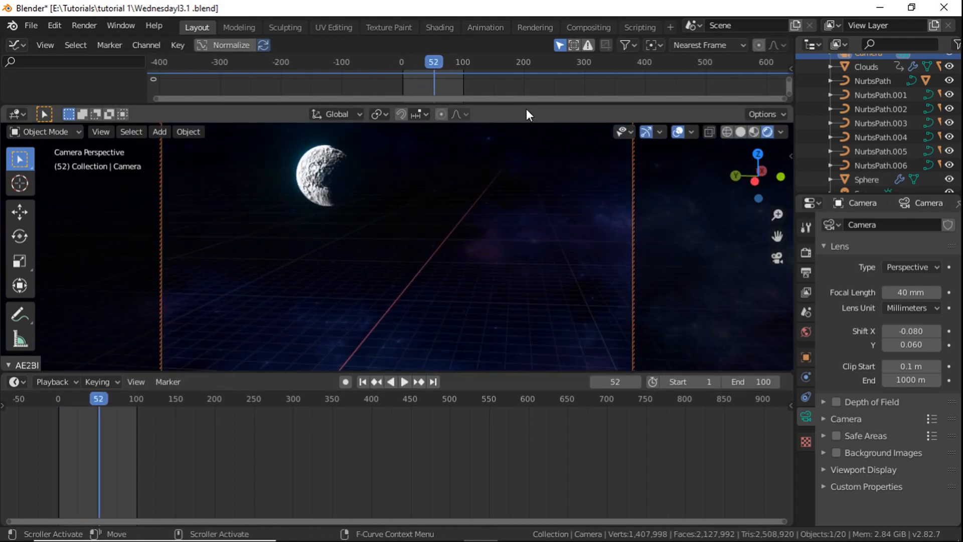
Close the Graph Editor area to give the 3D viewport its space, and play the shot in the full camera frame
drag(790, 106, 782, 70)
key(space)
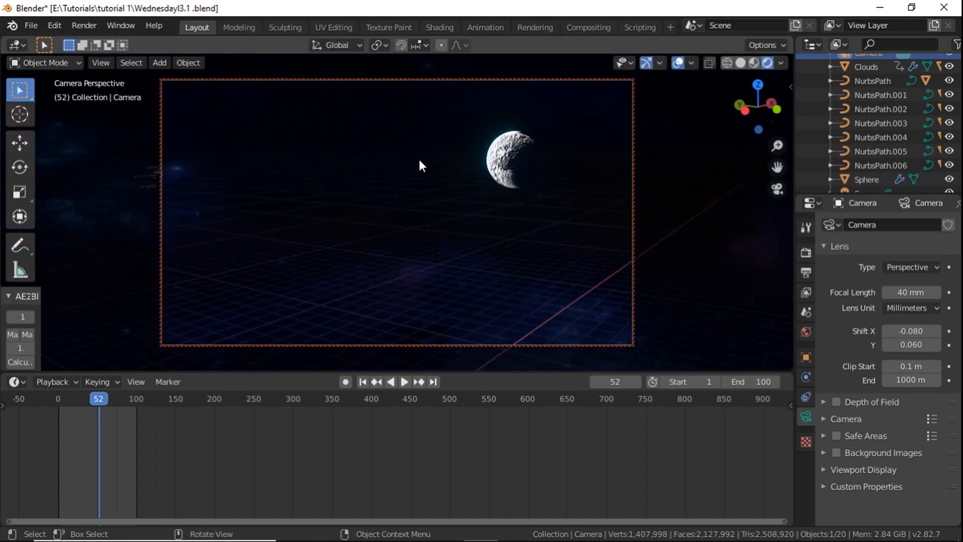
key(space)
Reorient the camera at the end and start of the animation to frame the moon and flight path, and preview playback
mouse_move(298, 186)
middle_down()
mouse_move(314, 170)
mouse_move(311, 179)
middle_up()
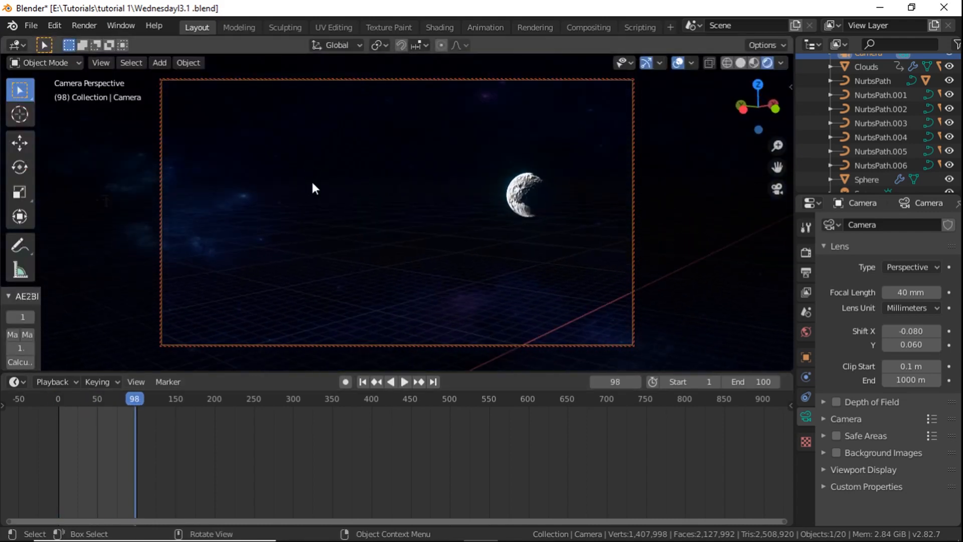
click(58, 398)
middle_drag(506, 210, 465, 182)
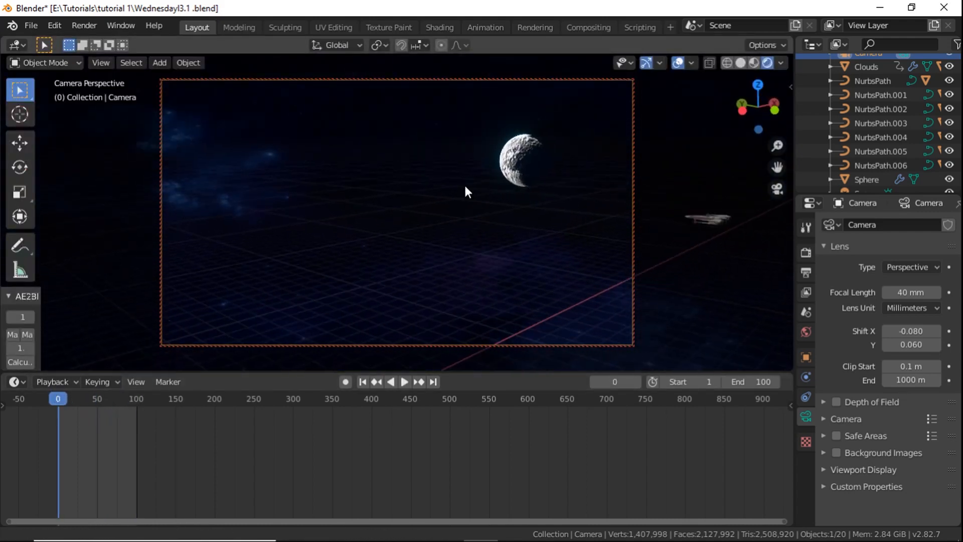
key(space)
key(Escape)
Add an area light at the X-Fighter's starting position and raise it along global Z above the ship
click(713, 220)
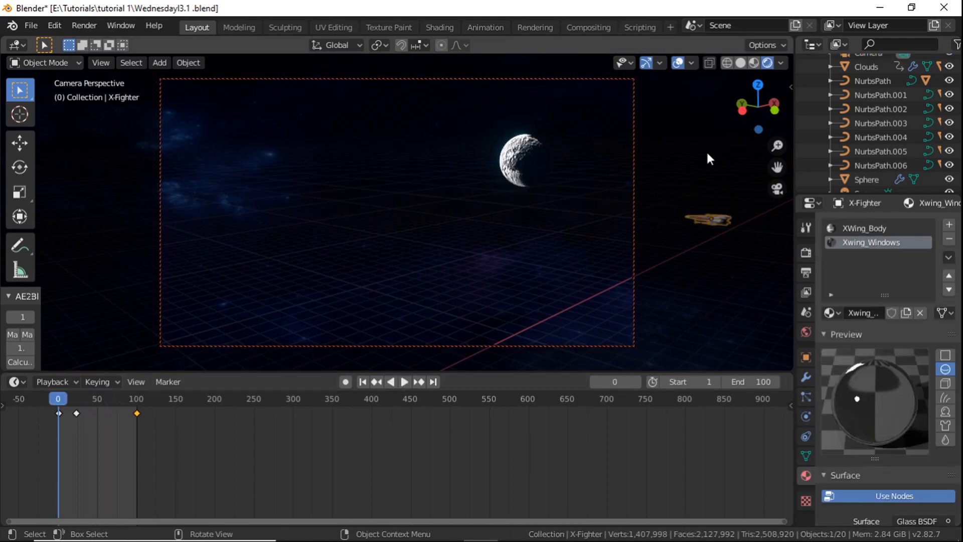
key(shift+a)
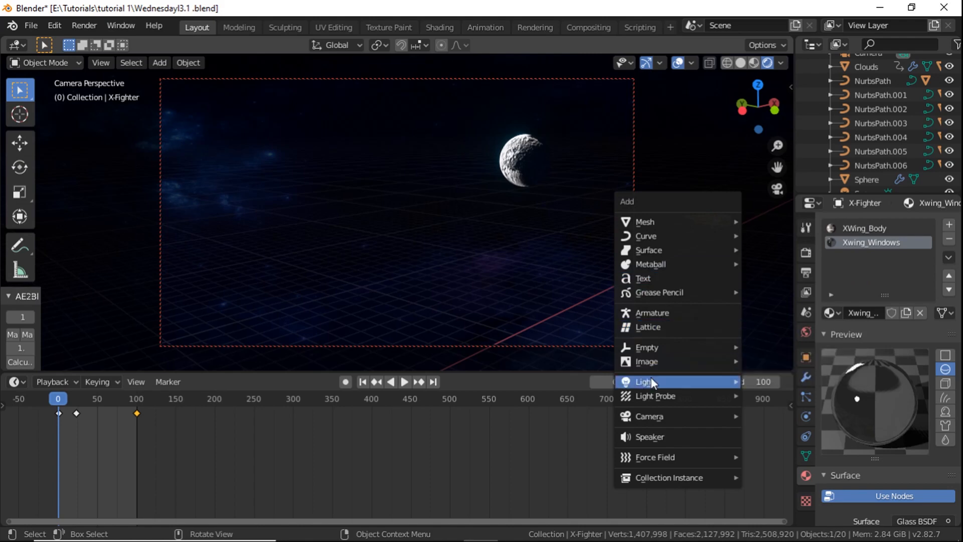
mouse_move(651, 381)
click(759, 424)
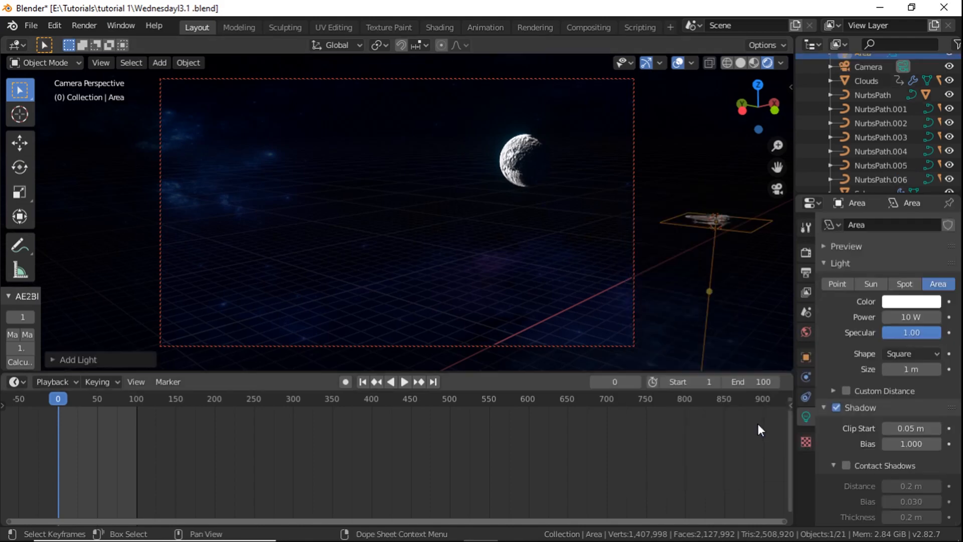
key(g)
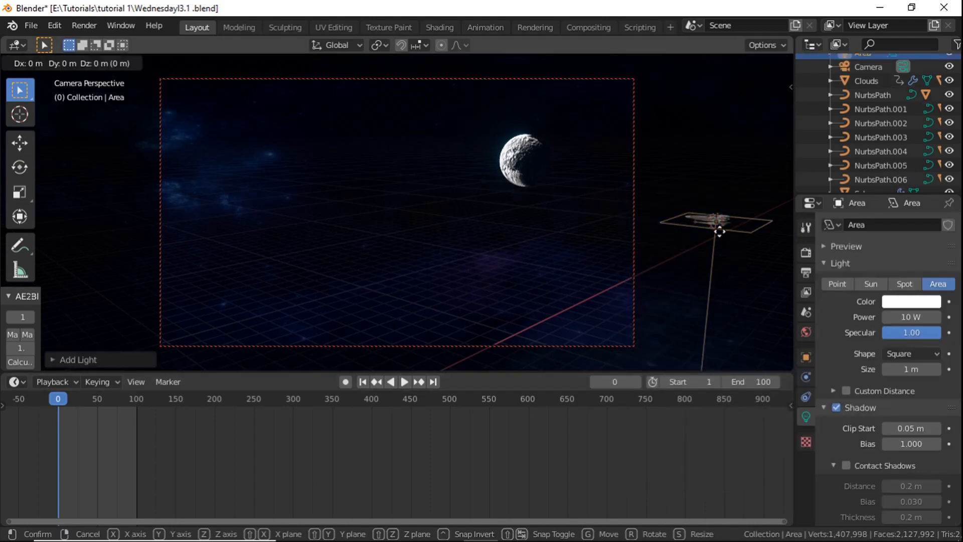
key(z)
click(712, 213)
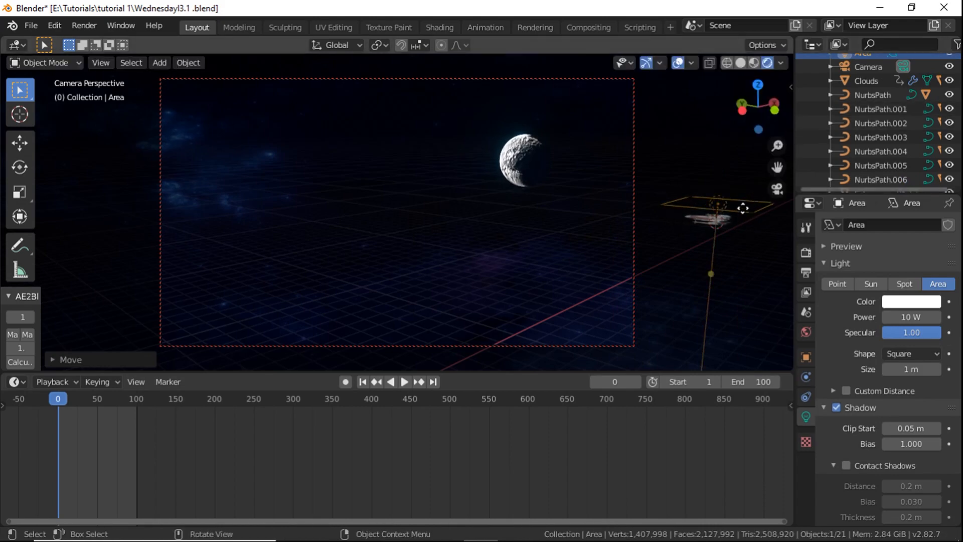
Move the area light along global Y to sit over the X-Fighter at frame 18, and set its power to 161.4 W
click(713, 220)
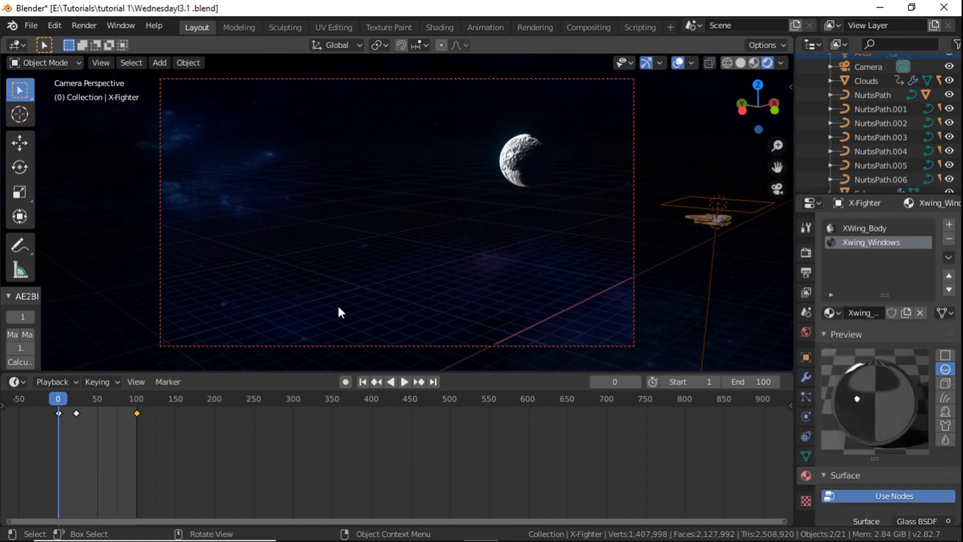
drag(58, 394, 73, 398)
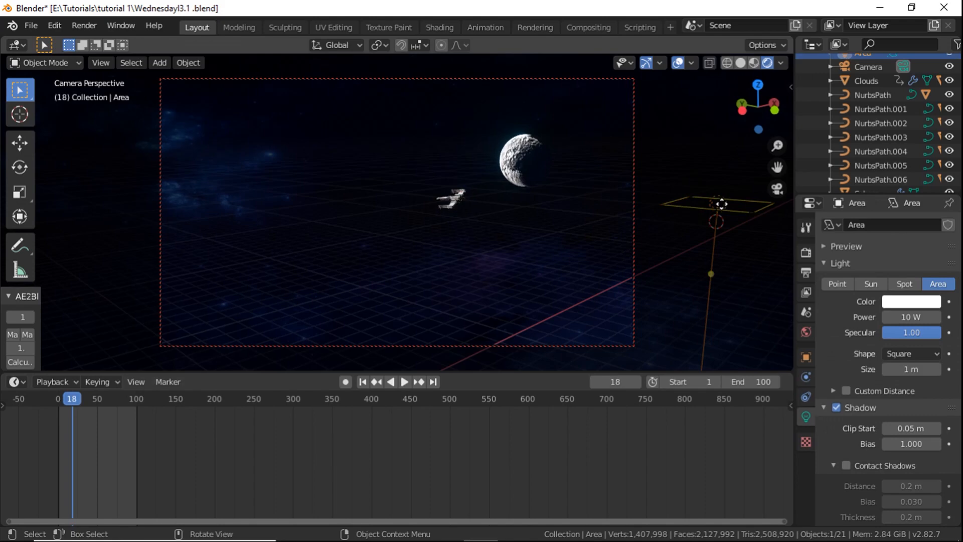
key(g)
key(y)
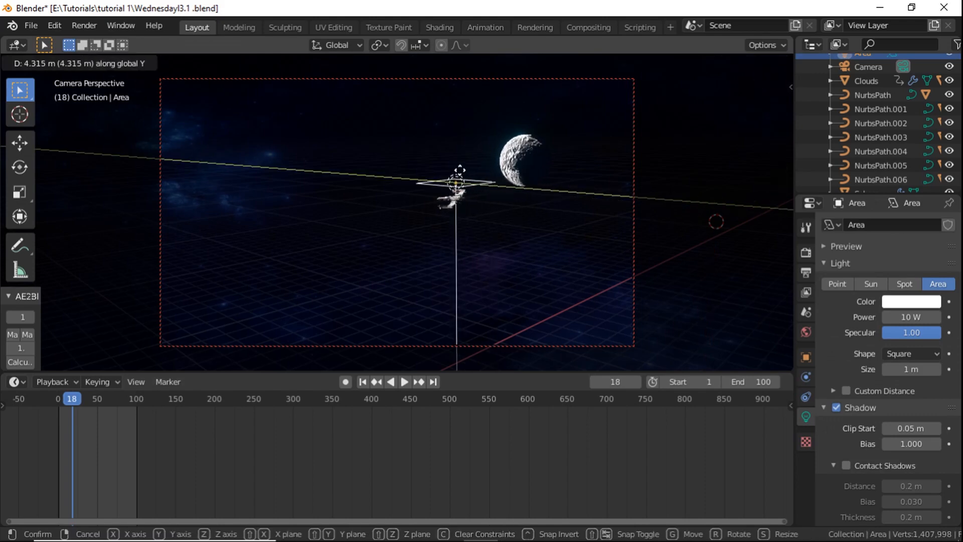
click(448, 171)
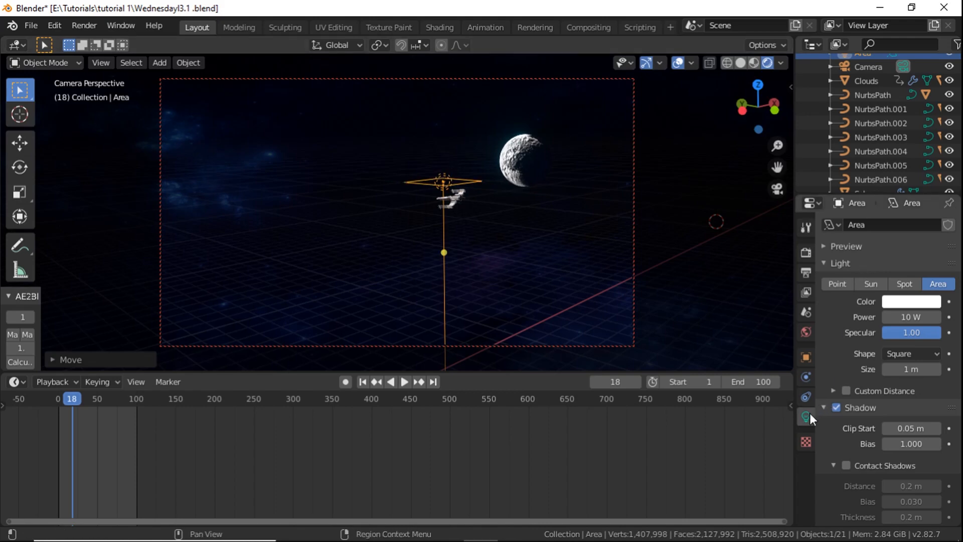
drag(910, 317, 957, 316)
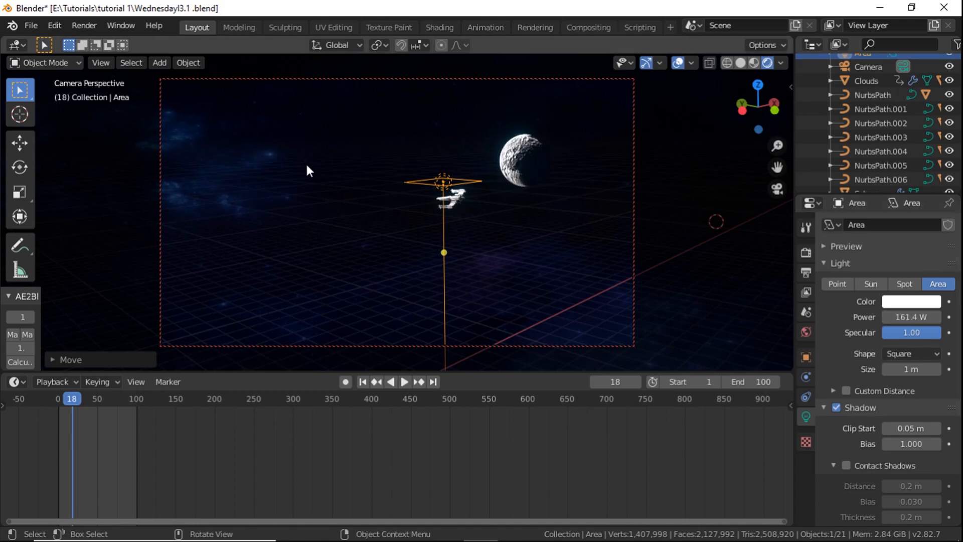
Bring the camera closer to the X-Fighter and reorient it toward the flight path, previewing playback around frame 14
scroll(401, 171, up, 5)
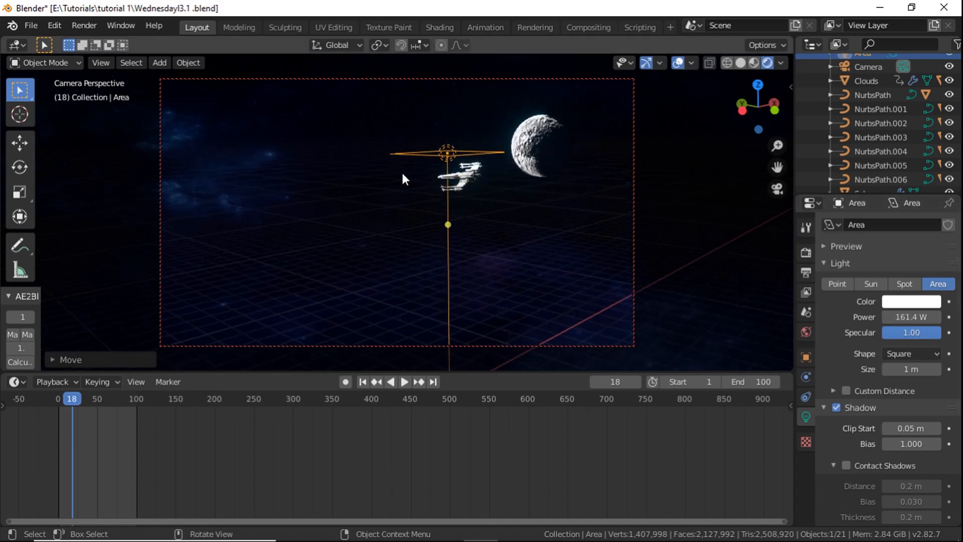
key(g)
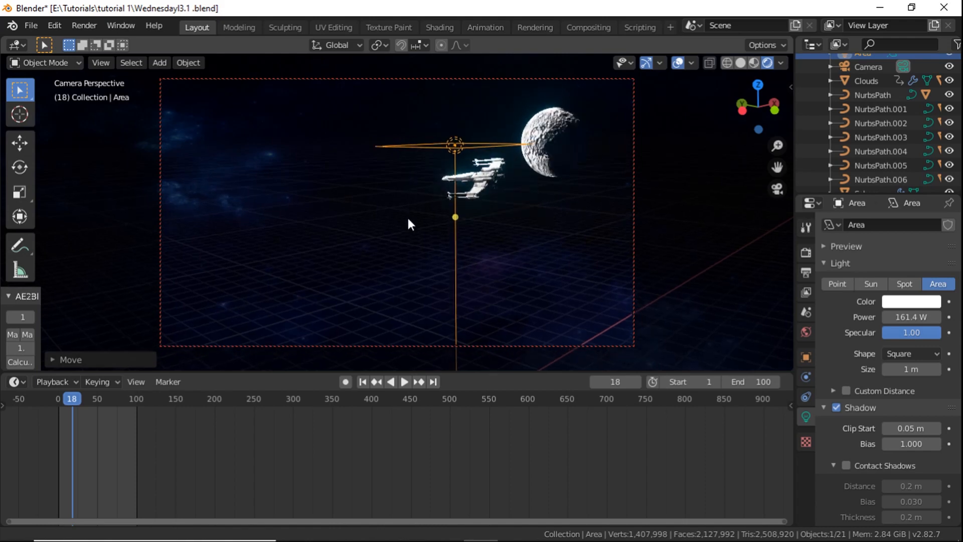
click(397, 282)
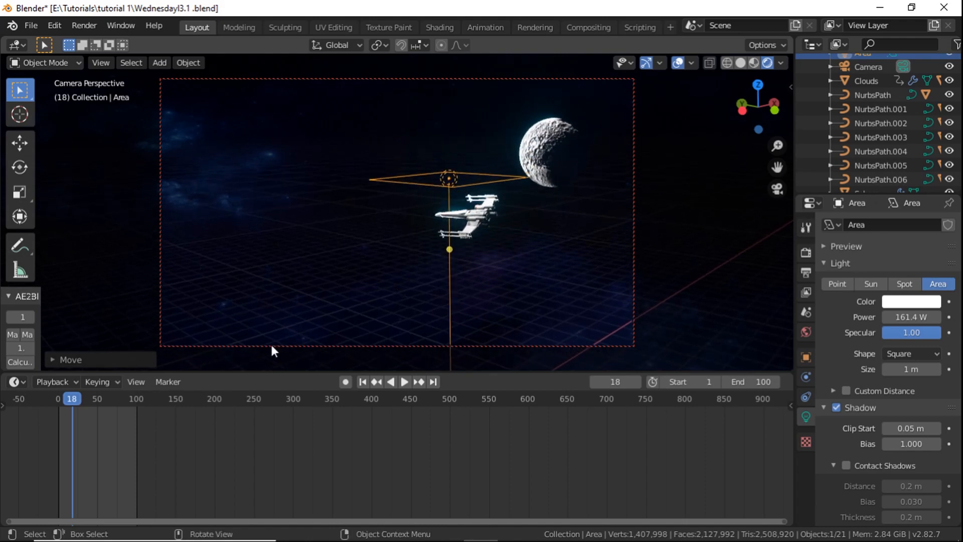
key(space)
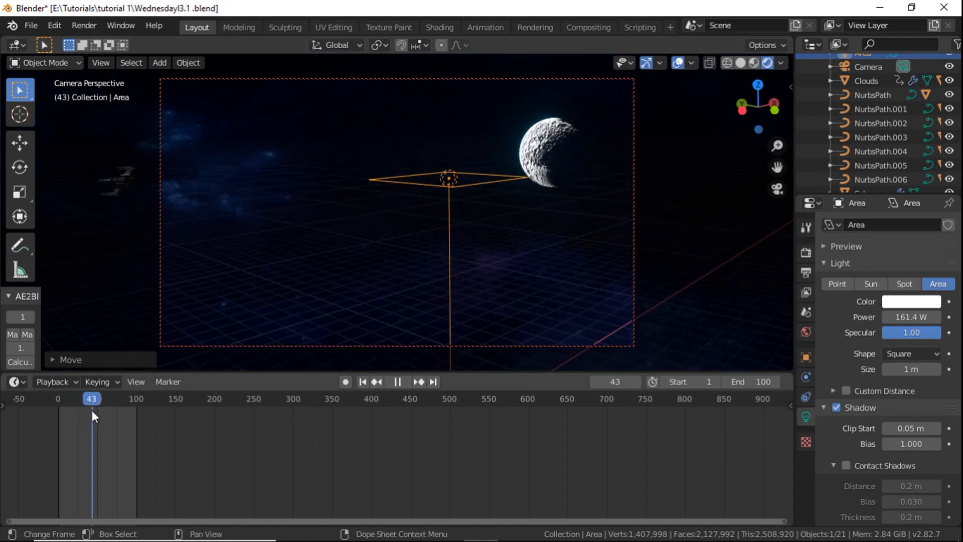
drag(92, 411, 69, 404)
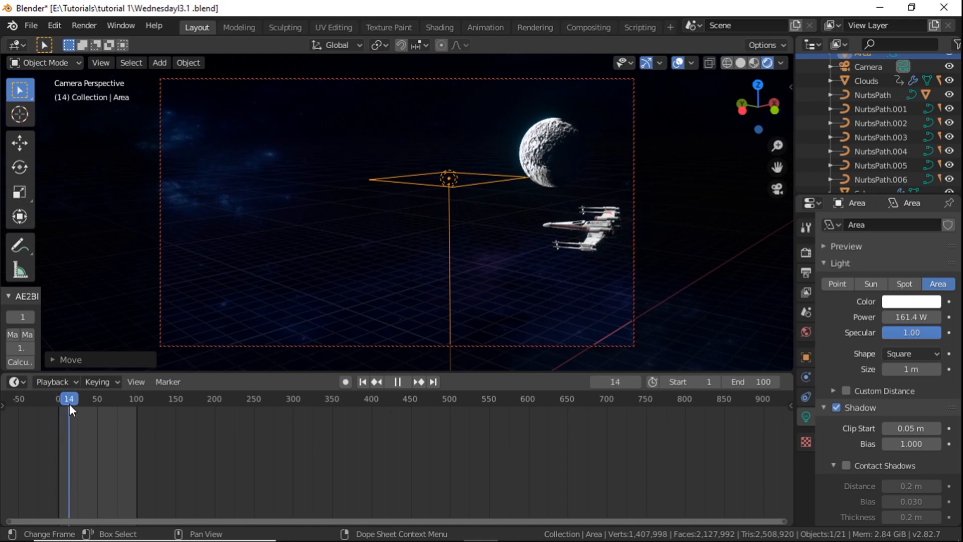
key(space)
middle_drag(352, 263, 330, 265)
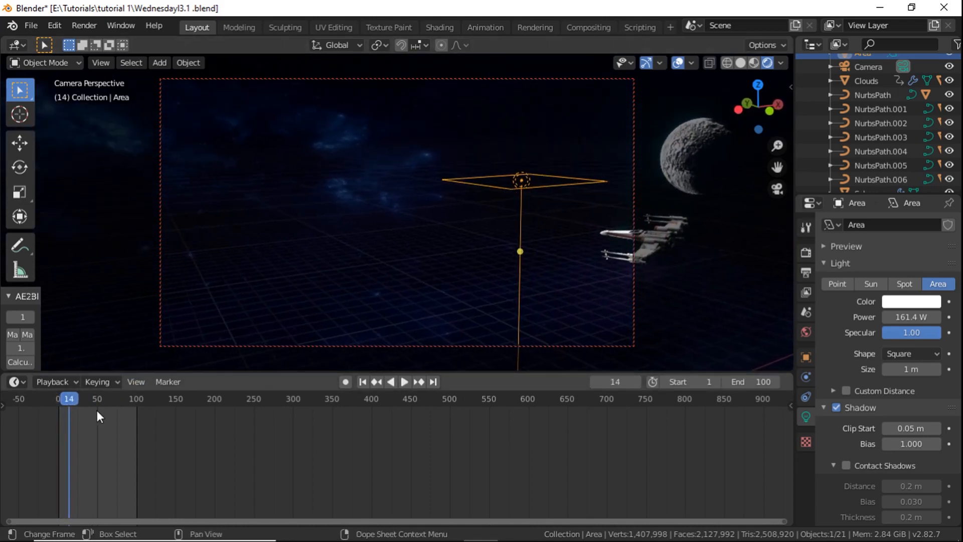
Go to frame 18 and tilt the area light to aim at the X-Fighter
key(space)
drag(73, 400, 73, 403)
key(space)
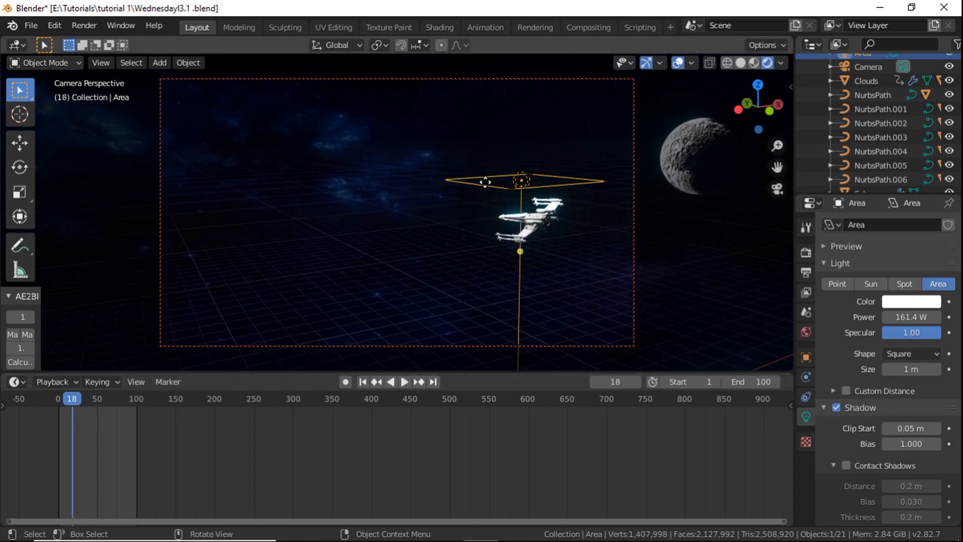
drag(523, 256, 564, 263)
Parent the area light to the X-Fighter
click(534, 219)
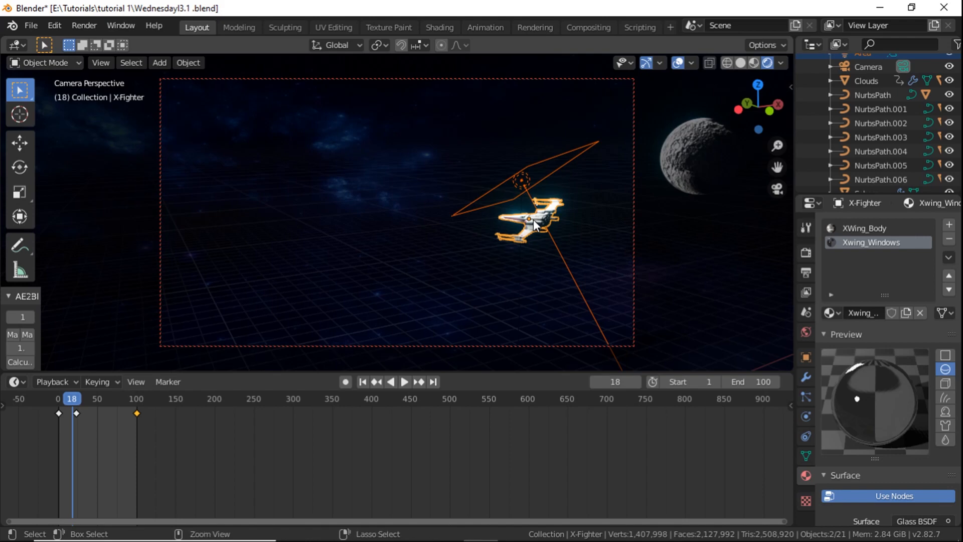
key(ctrl+p)
click(533, 219)
click(564, 253)
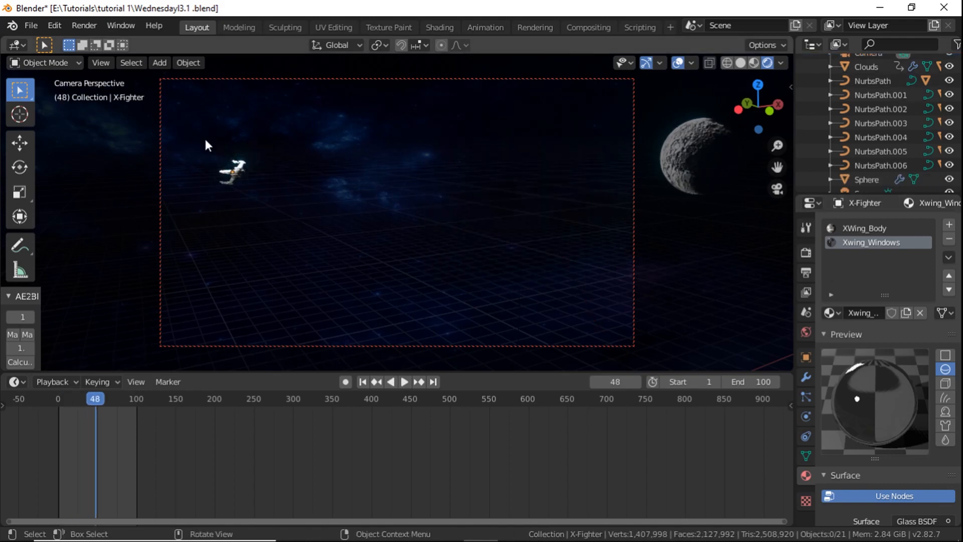
Shift the area light along global X at frame 48 and aim it at the X-Fighter again
click(220, 159)
key(g)
key(x)
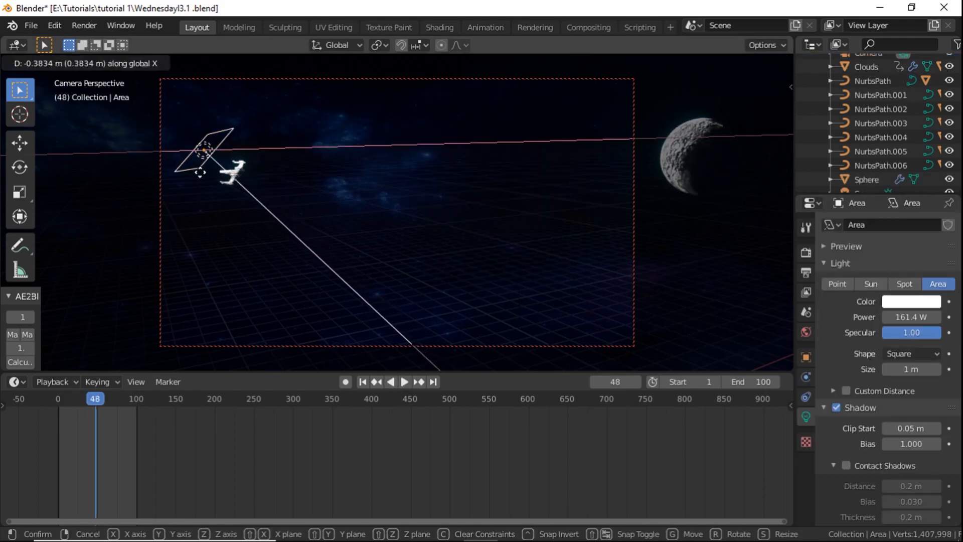
click(276, 197)
drag(276, 197, 282, 204)
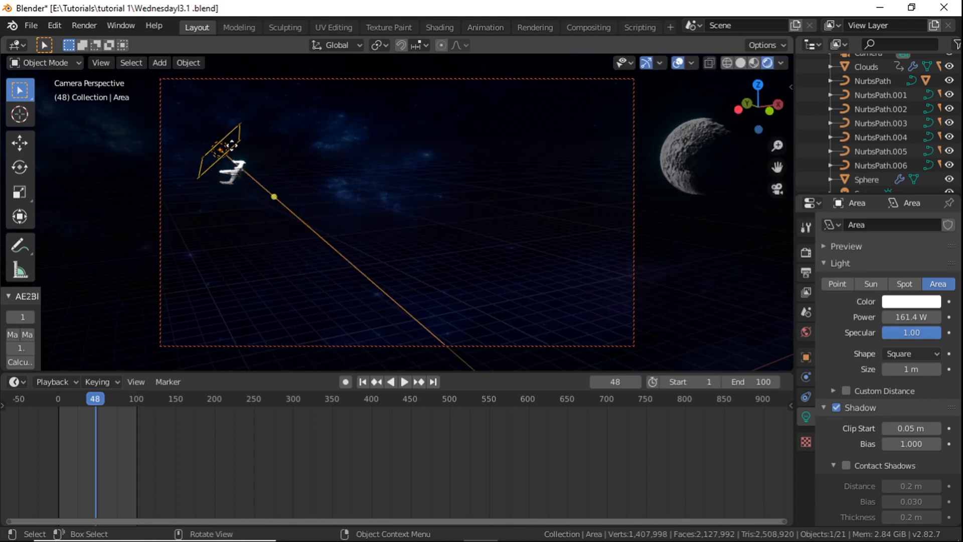
Deselect the area light and play the shot to check the lighting along the X-Fighter's flight
key(space)
key(space)
click(502, 227)
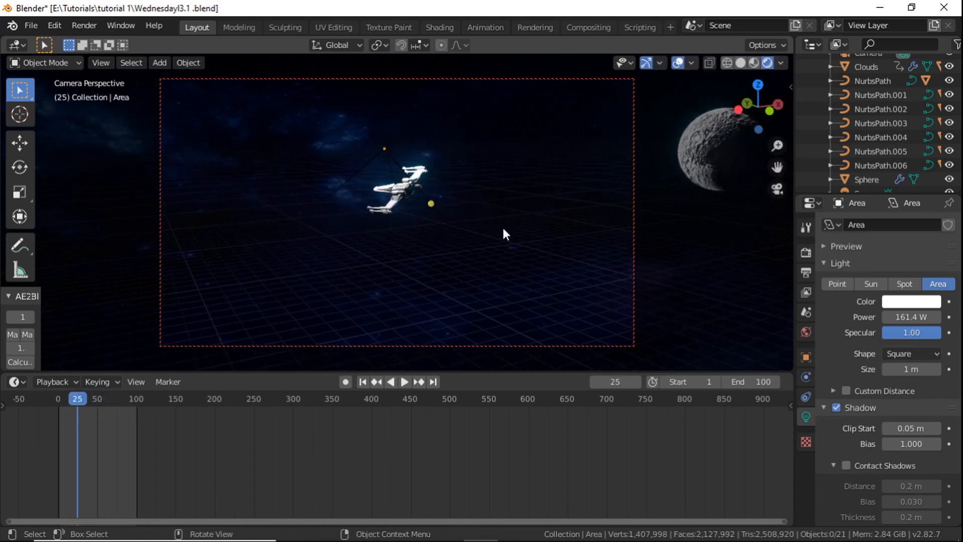
key(space)
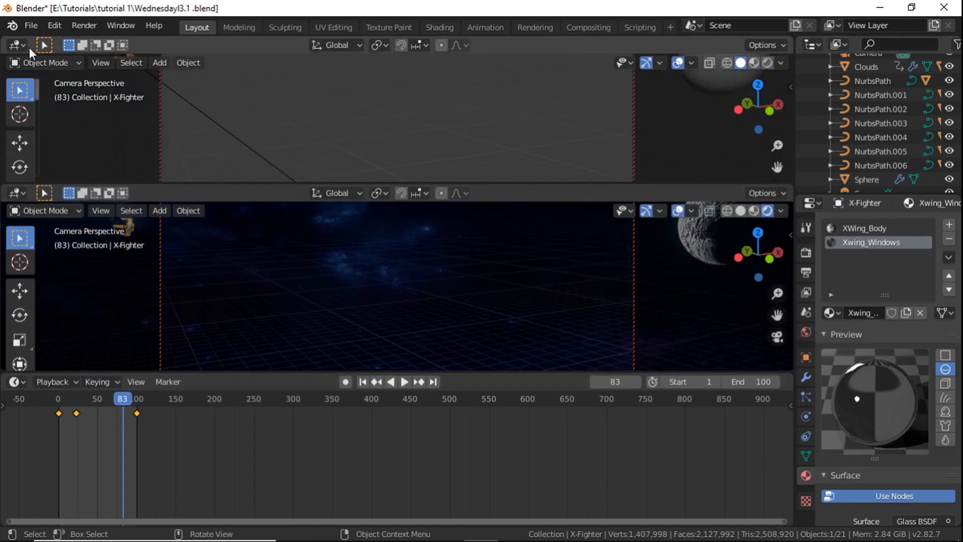
Show the X-Fighter's animation curves in a Graph Editor and set its keyframe interpolation to Linear
click(19, 45)
click(168, 109)
key(t)
click(203, 131)
Rearrange the editor areas to restore the Outliner above the Properties editor
drag(796, 195, 798, 155)
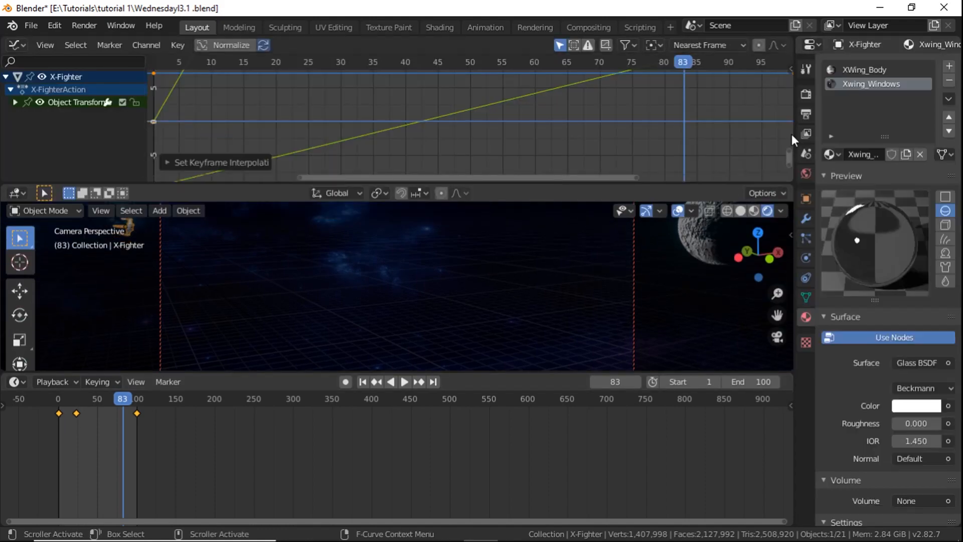
click(55, 25)
click(76, 40)
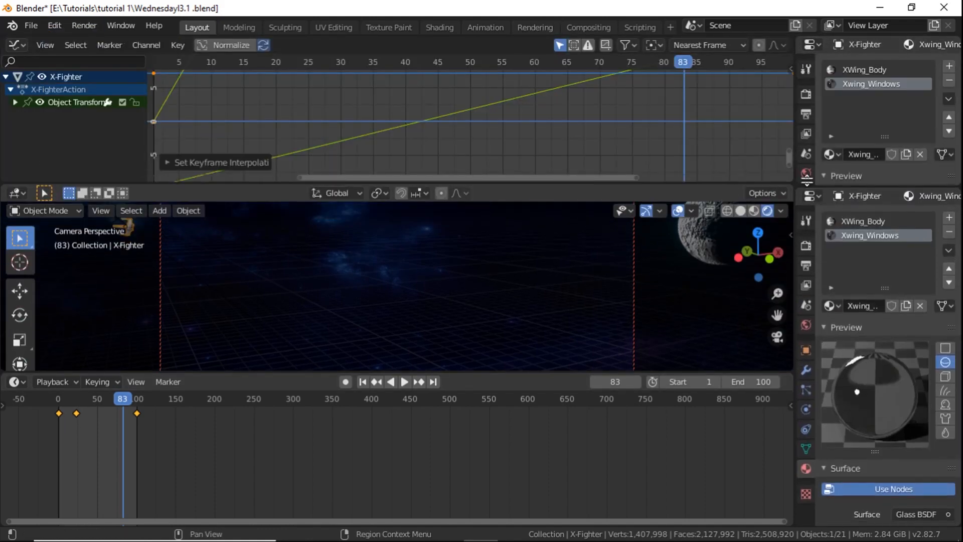
click(812, 44)
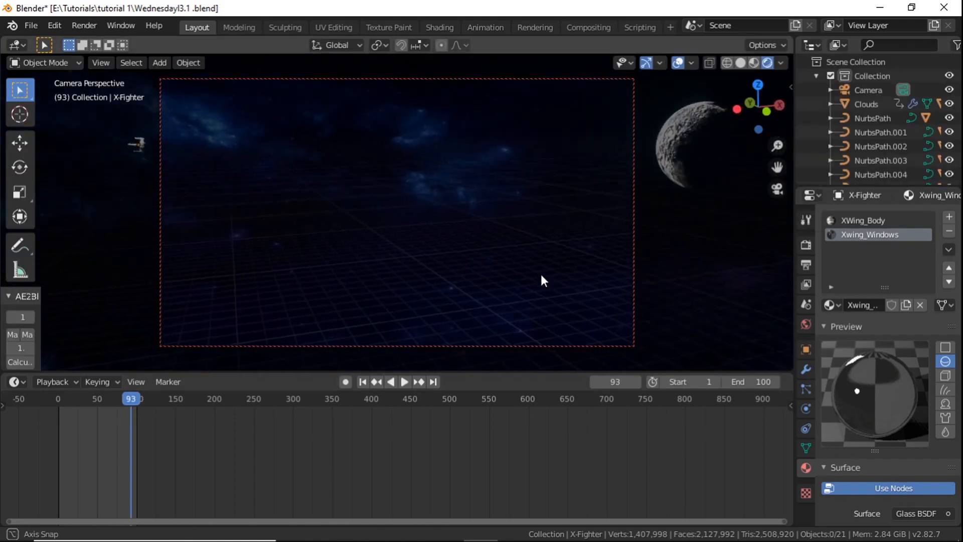
Play and scrub the shot through the camera, and return to the first frame
key(space)
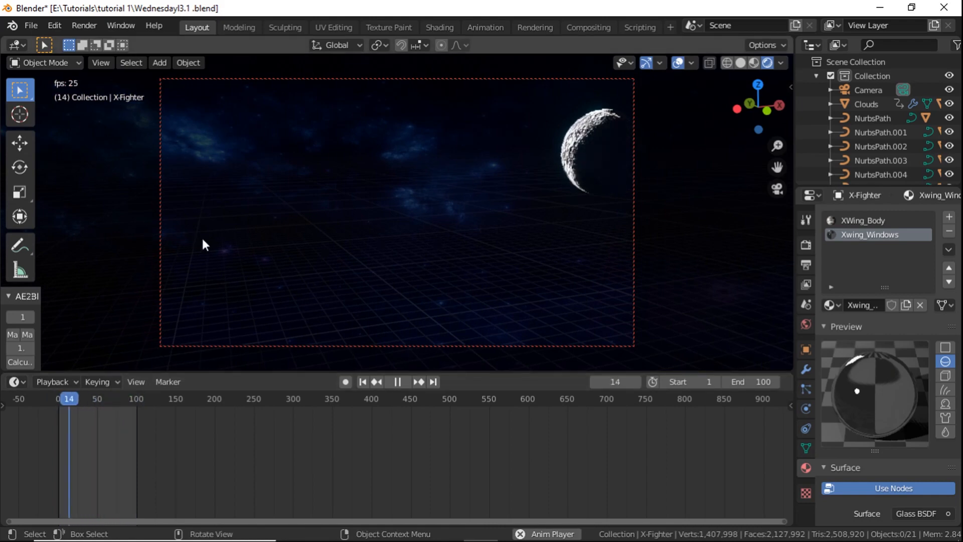
key(Escape)
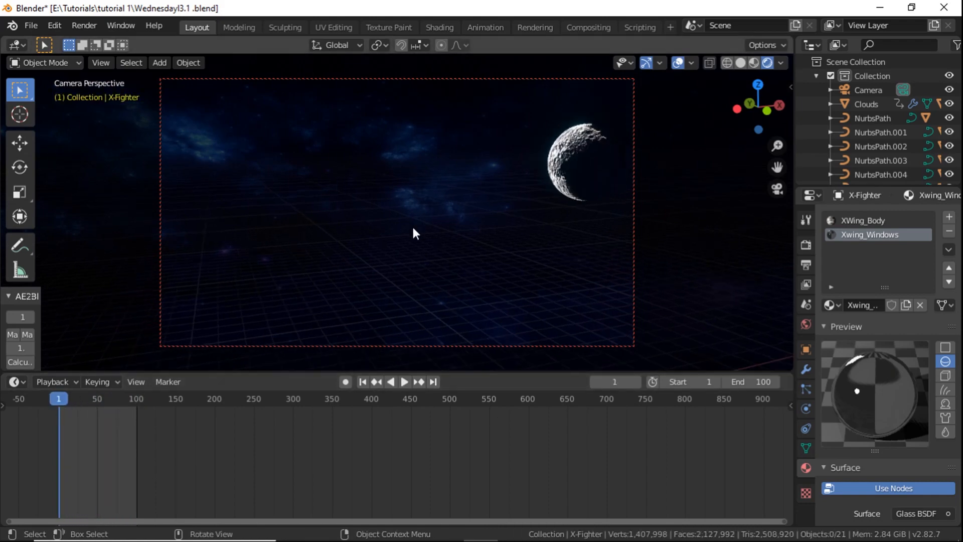
key(Up)
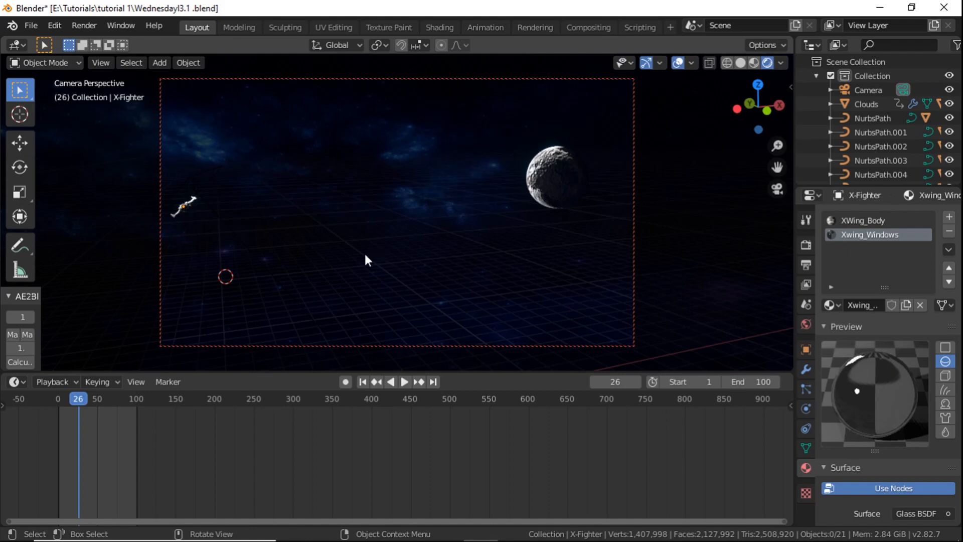
key(space)
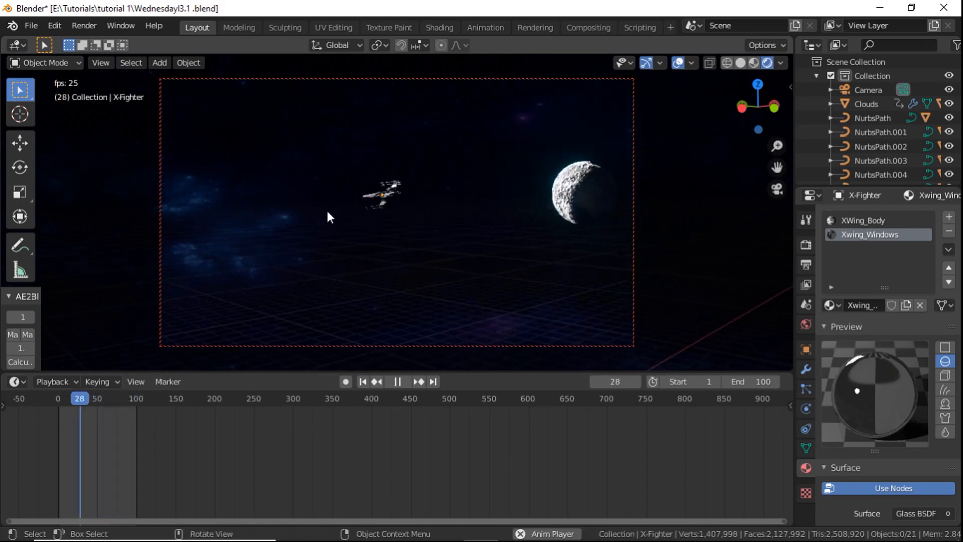
click(58, 401)
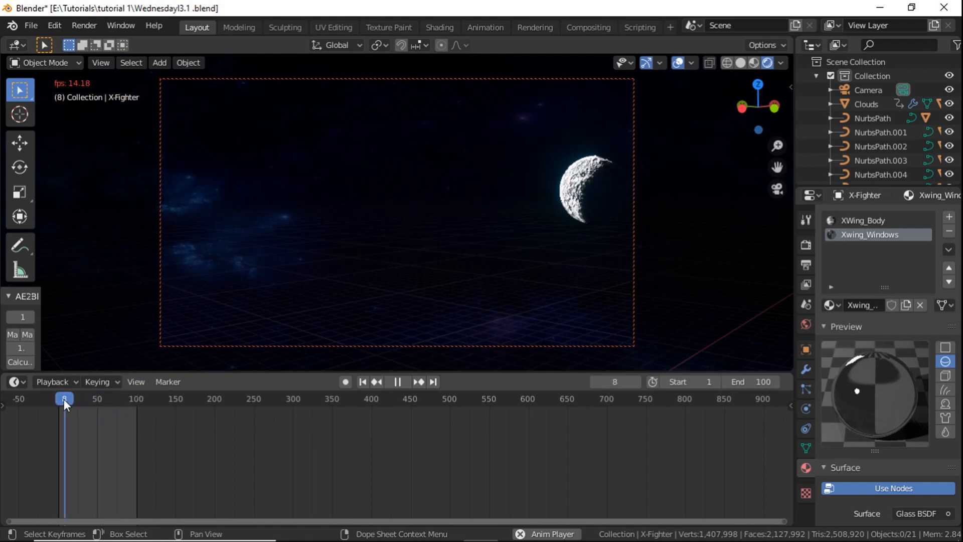
drag(64, 399, 59, 396)
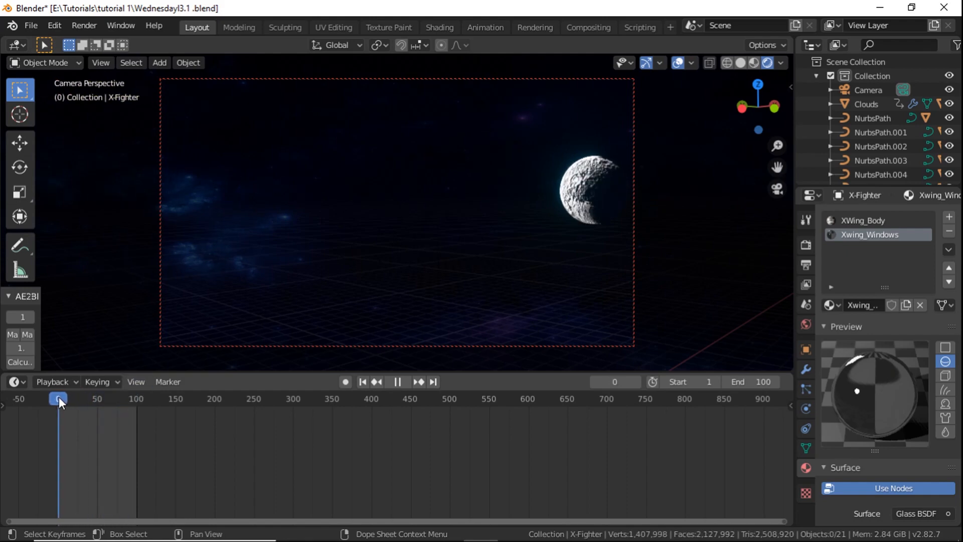
key(Escape)
Reorient the camera so the moon sits inside the frame at frame 1, and insert a LocRot keyframe
click(632, 184)
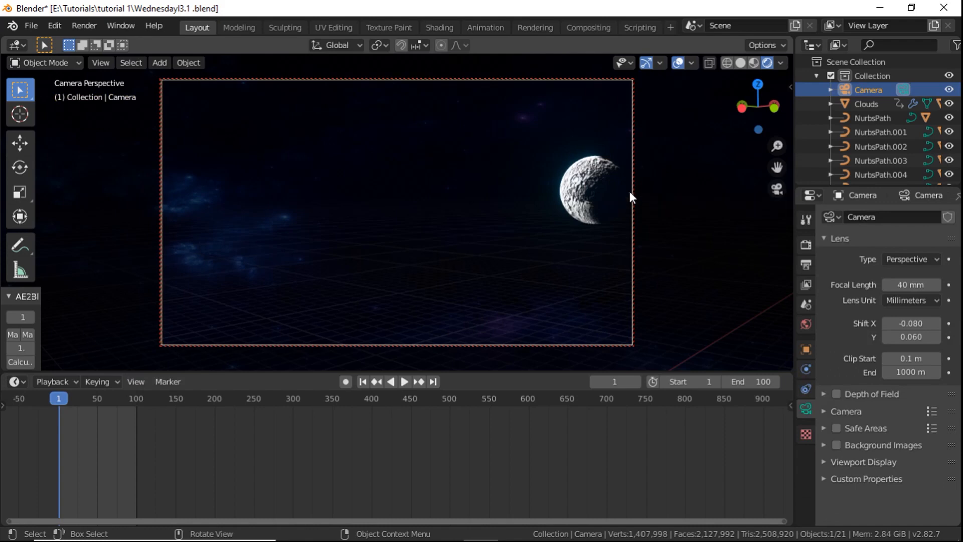
middle_drag(628, 191, 717, 194)
mouse_move(58, 397)
mouse_down()
mouse_move(70, 397)
mouse_move(62, 398)
mouse_up()
middle_drag(417, 252, 206, 206)
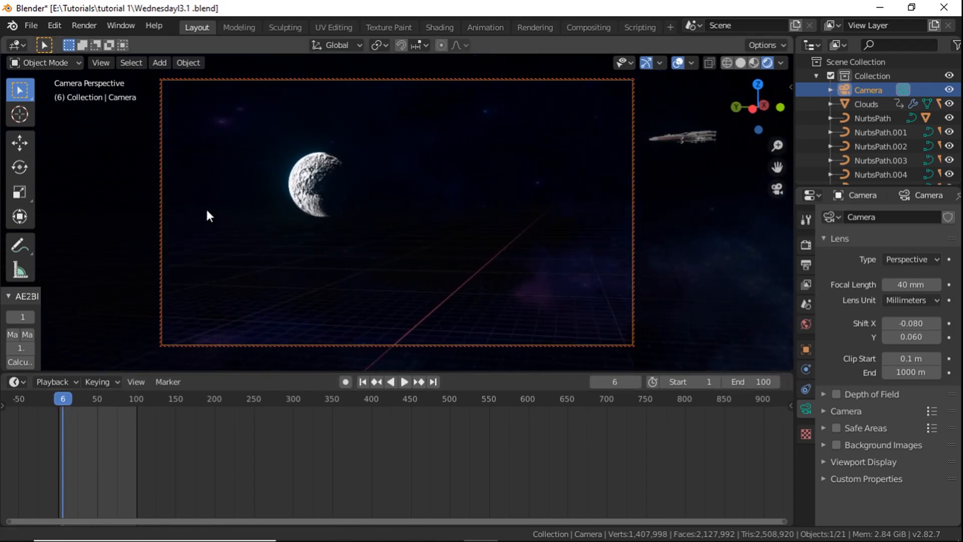
click(63, 398)
drag(62, 398, 60, 399)
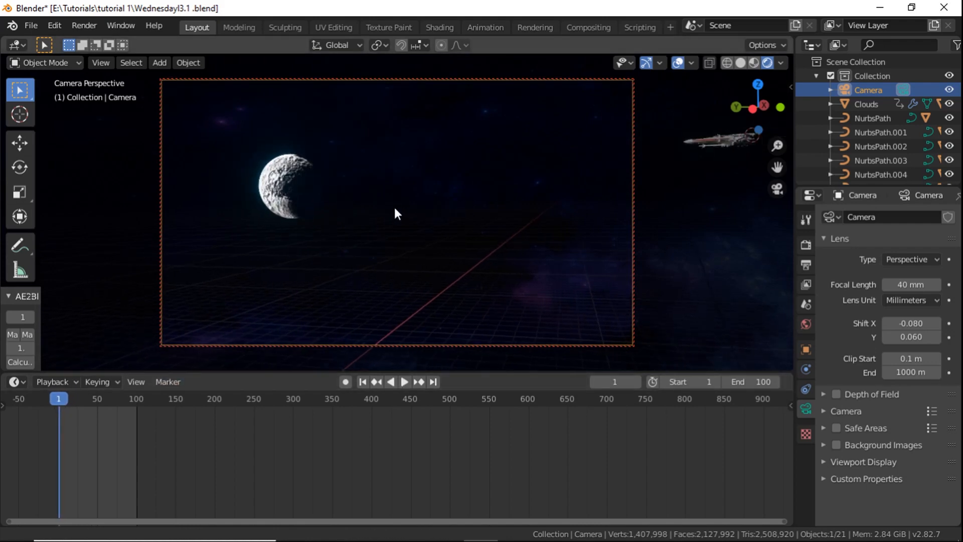
key(i)
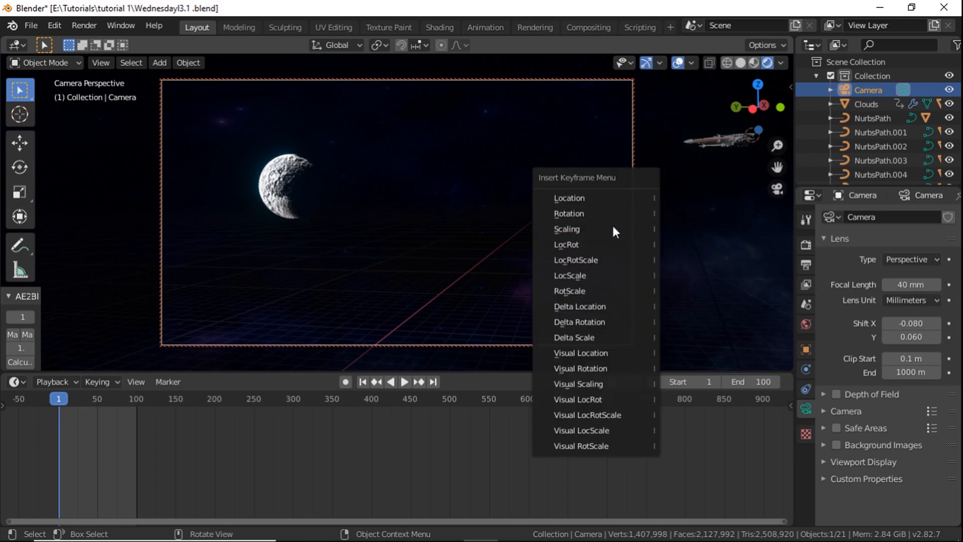
click(569, 245)
Try reframing the camera around the X-Fighter's flight at frames 25, 91 and 20
click(78, 397)
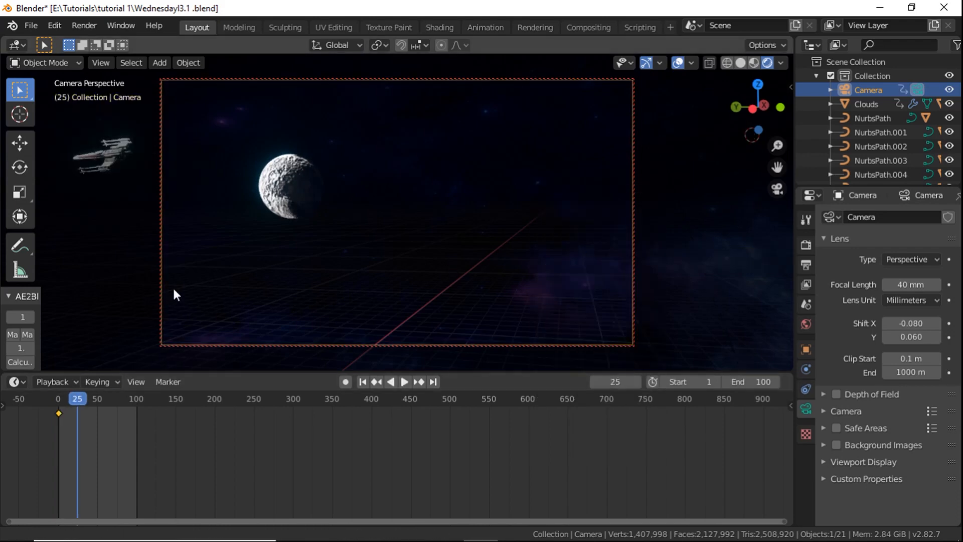
shift+middle_drag(446, 293, 602, 284)
drag(86, 399, 129, 399)
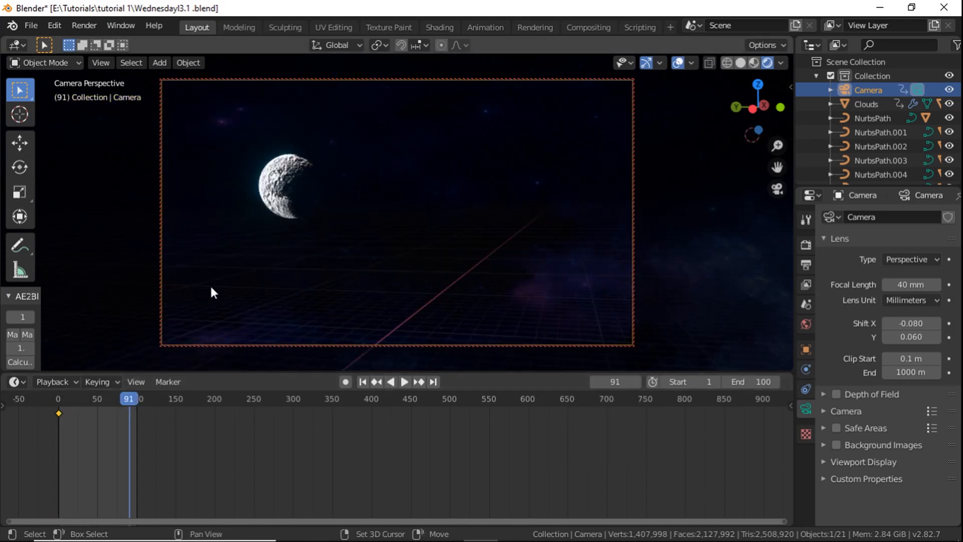
shift+middle_drag(212, 286, 494, 271)
drag(134, 399, 74, 398)
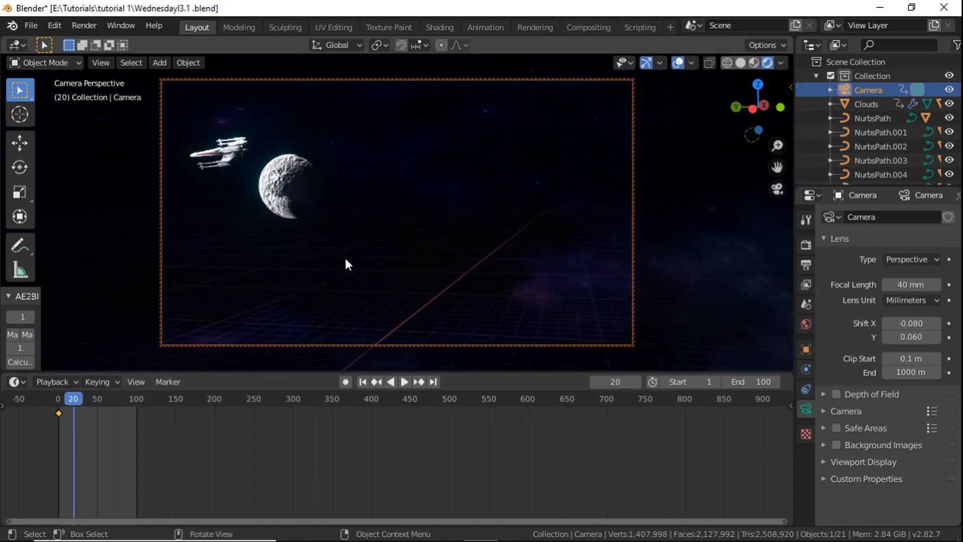
middle_drag(298, 247, 553, 295)
Try turning the camera to follow the X-Fighter at frames 26 and 98
key(space)
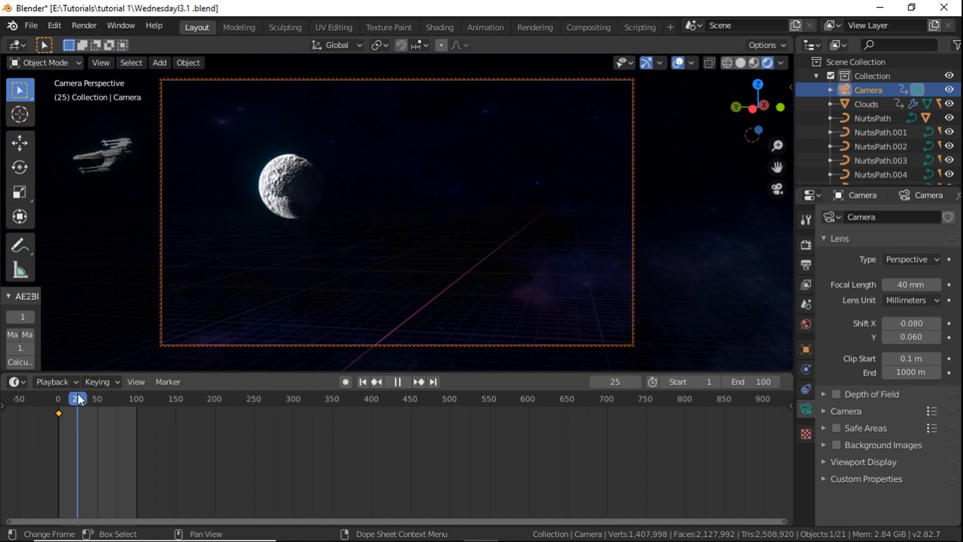
key(space)
middle_drag(281, 228, 464, 248)
middle_drag(309, 236, 297, 235)
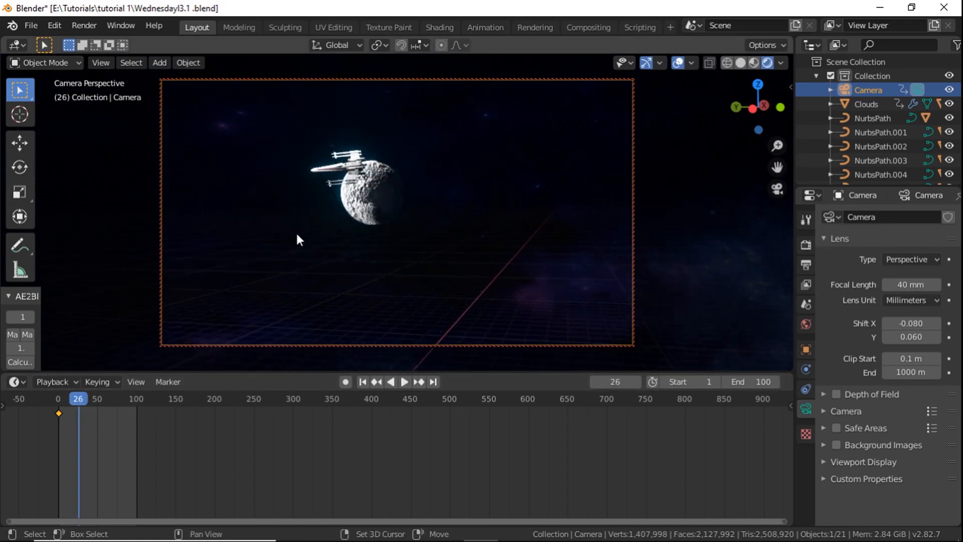
drag(82, 400, 79, 400)
middle_drag(291, 216, 28, 231)
drag(80, 400, 135, 399)
middle_drag(300, 227, 123, 194)
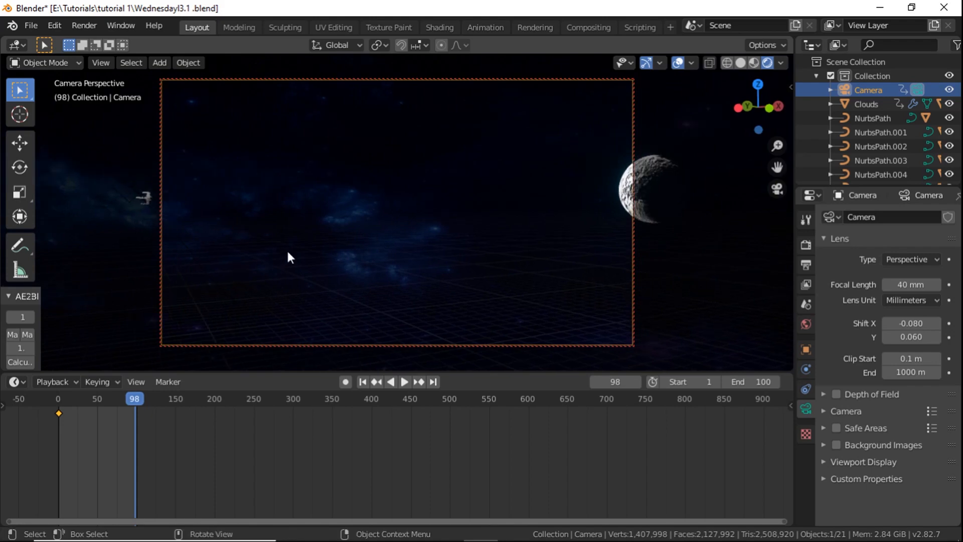
At frame 77, turn the camera so the X-Fighter and moon sit near opposite frame edges, and insert a LocRot keyframe
drag(134, 399, 119, 396)
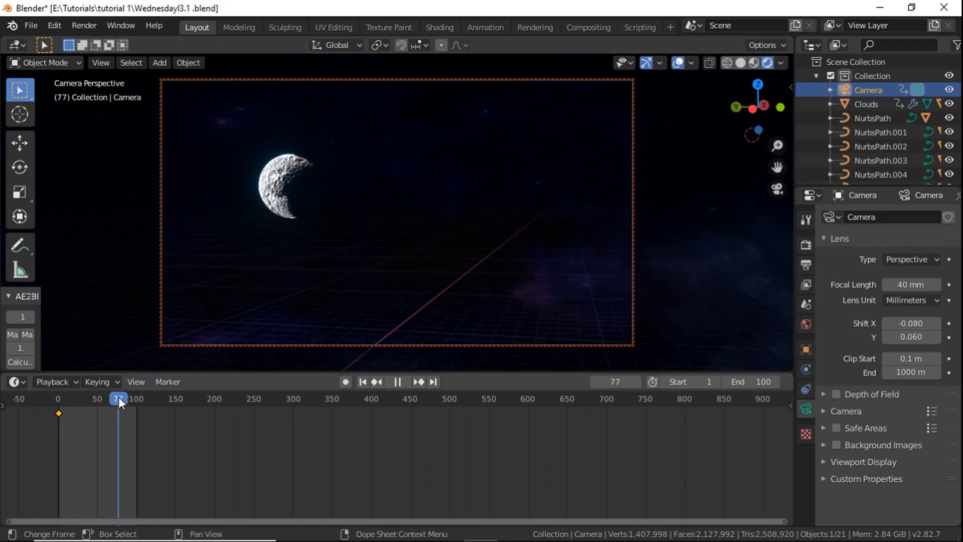
middle_drag(293, 229, 214, 228)
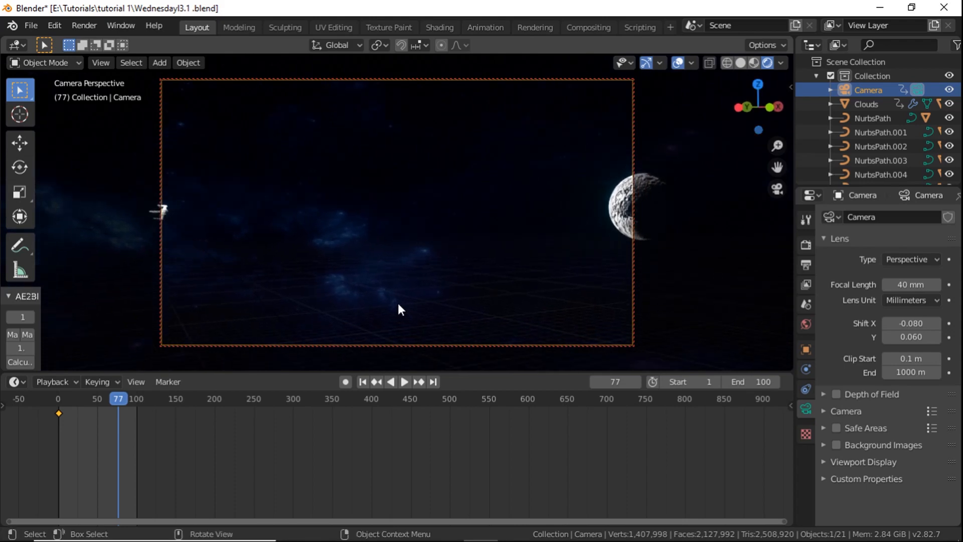
key(i)
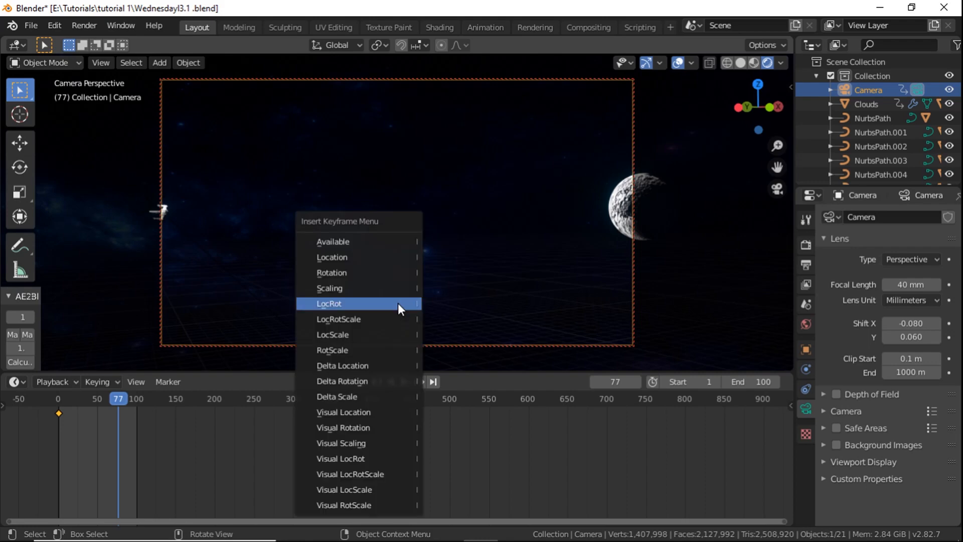
click(399, 303)
Play the shot from the start to check the camera's turn between its two keyframes
drag(131, 397, 58, 396)
key(space)
key(space)
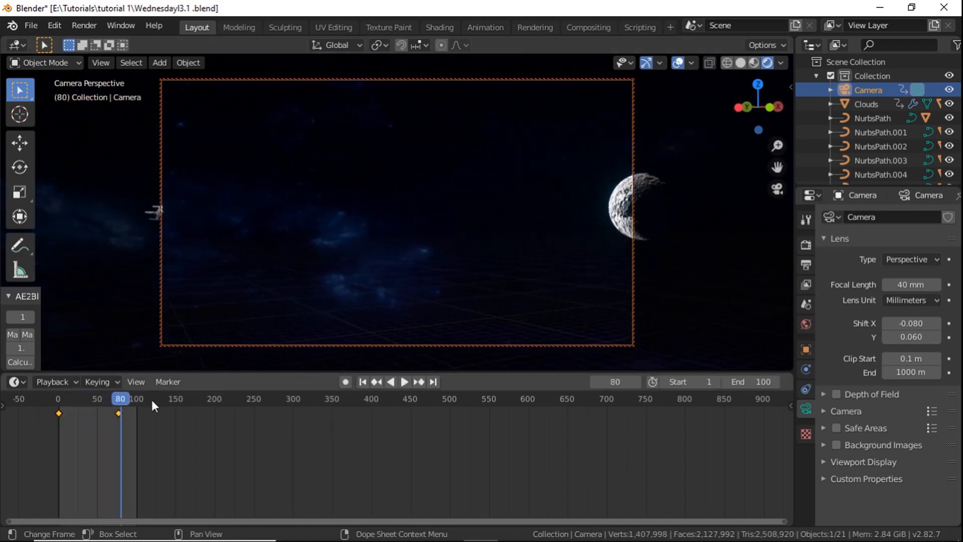
drag(124, 399, 60, 397)
key(space)
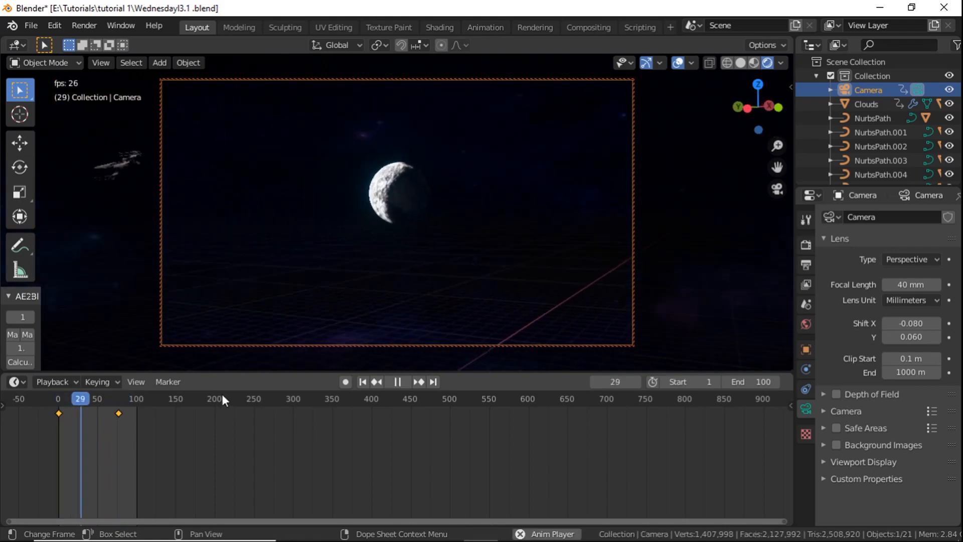
Try shifting both camera keyframes about 10 frames earlier, with the second near frame 66, and play the shot
drag(112, 399, 109, 399)
key(g)
click(109, 411)
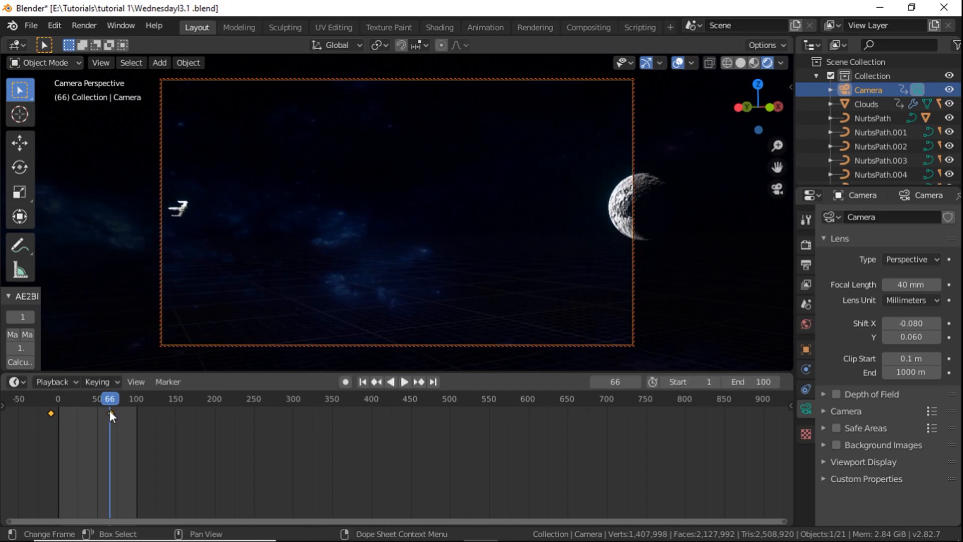
key(space)
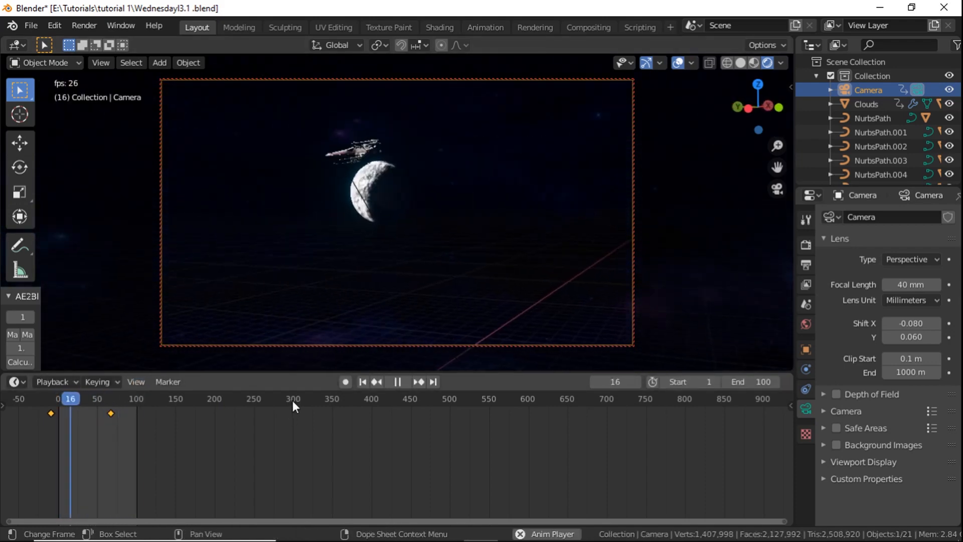
key(space)
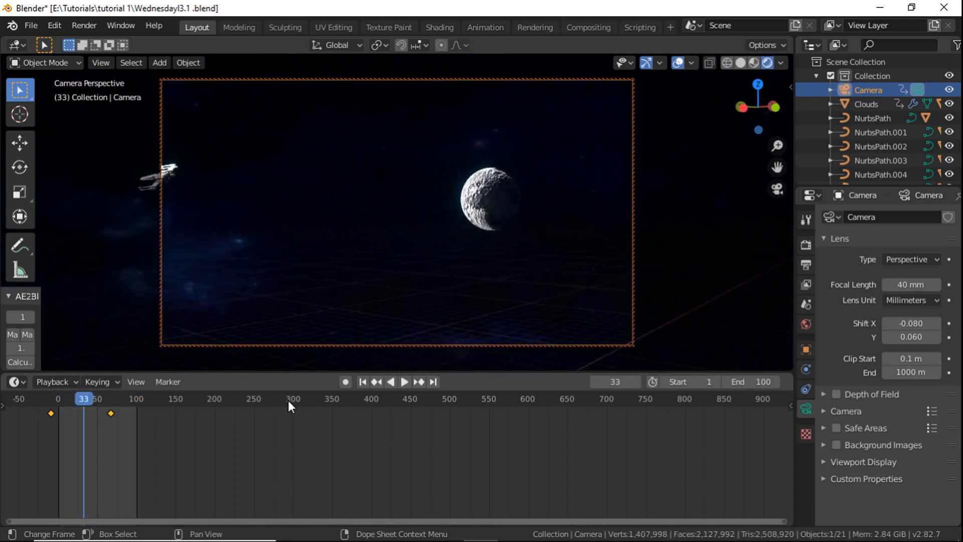
Move the camera's second keyframe to about frame 50, then scrub and play the shot to check the timing
mouse_move(109, 413)
mouse_down()
mouse_move(95, 413)
mouse_move(119, 411)
mouse_move(64, 400)
mouse_move(98, 413)
mouse_up()
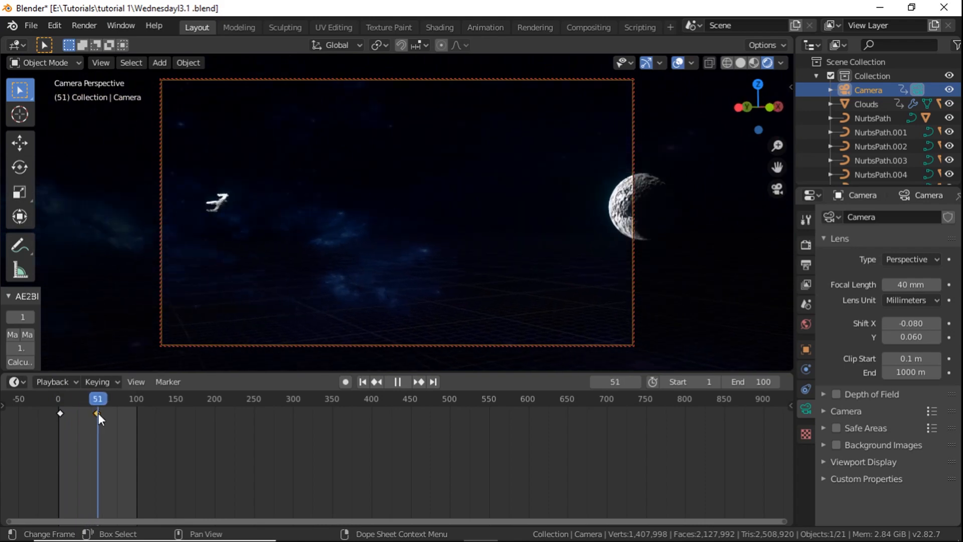
key(space)
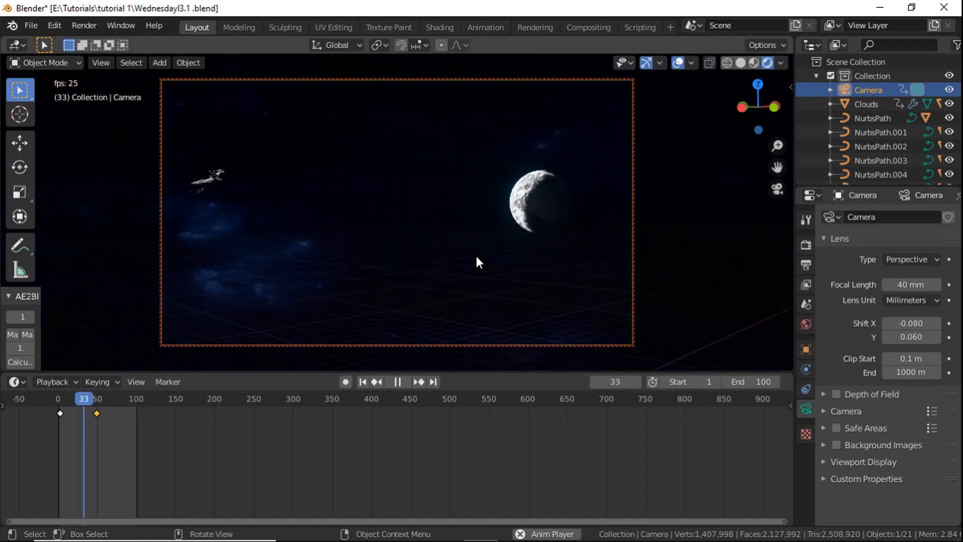
key(space)
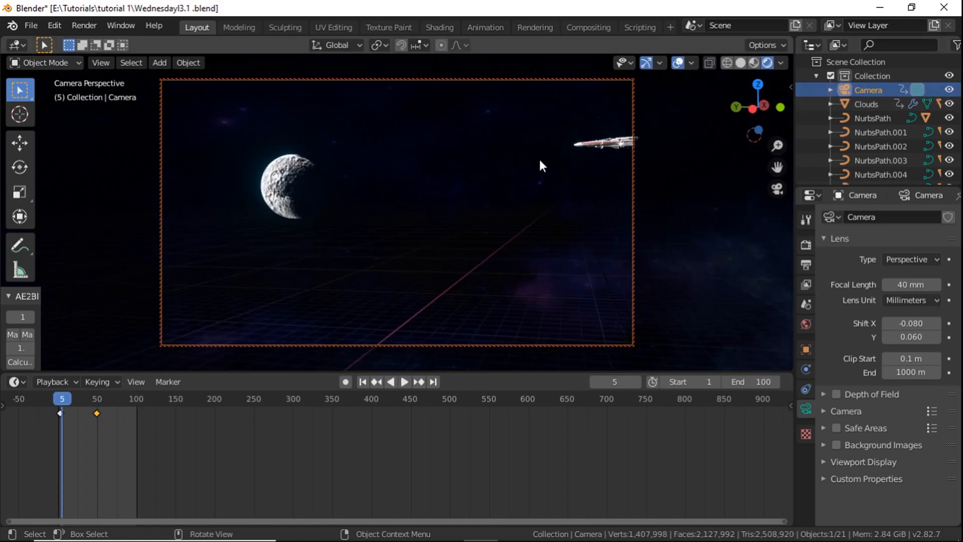
click(69, 398)
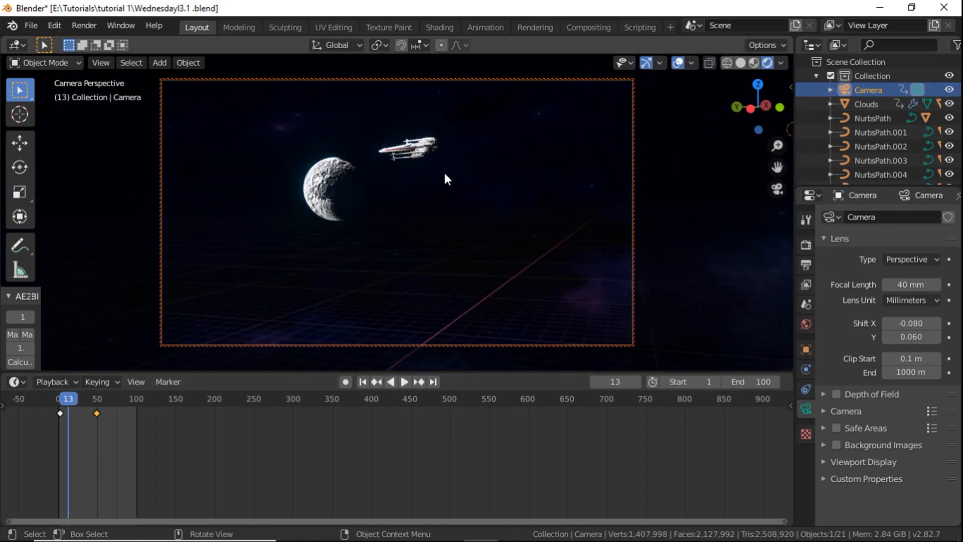
drag(69, 399, 60, 397)
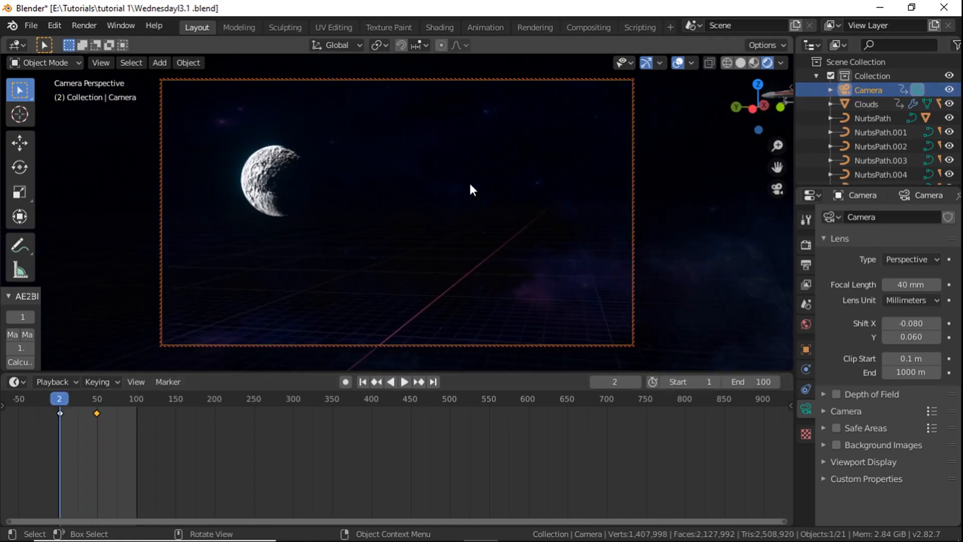
drag(62, 398, 58, 400)
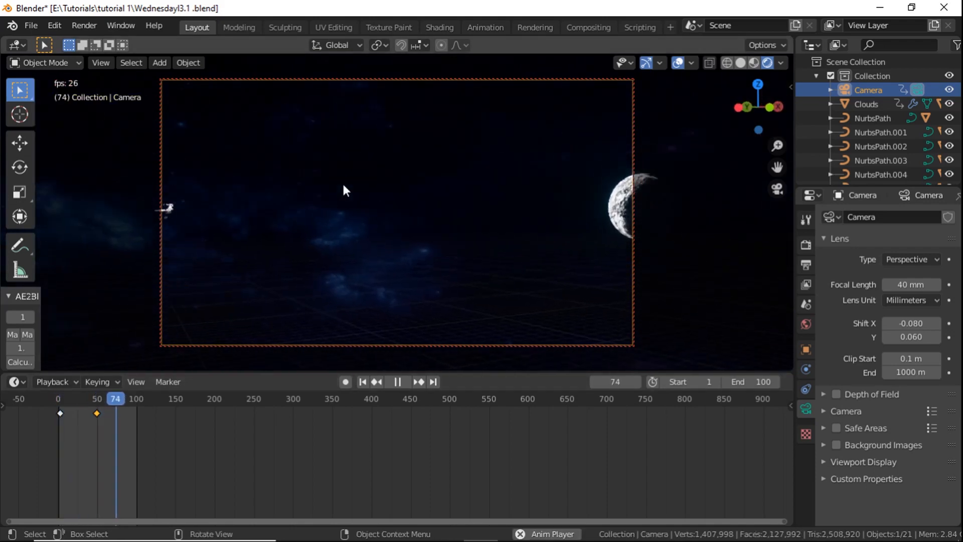
key(space)
Render a still image of frame 15, inspect the X-Fighter over the moon up close, and close the render
click(84, 25)
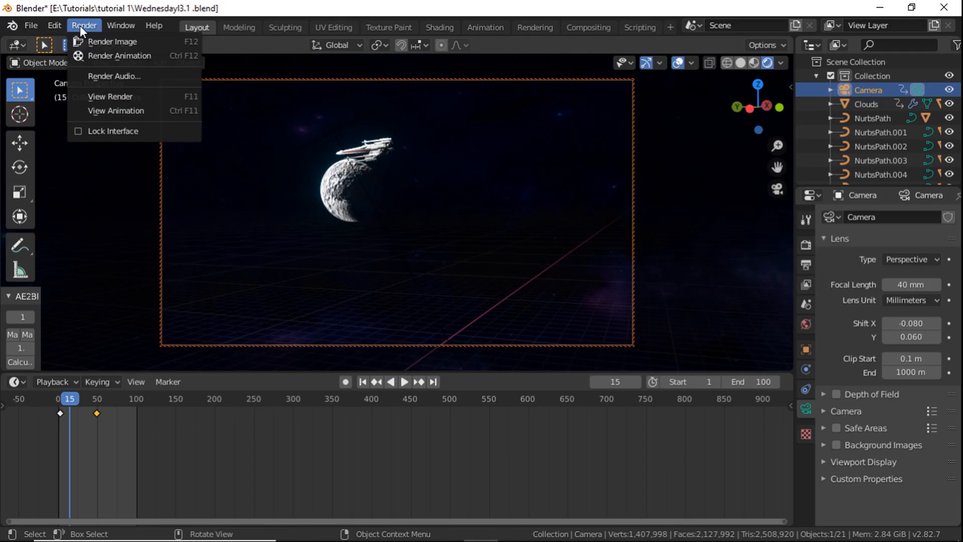
click(139, 40)
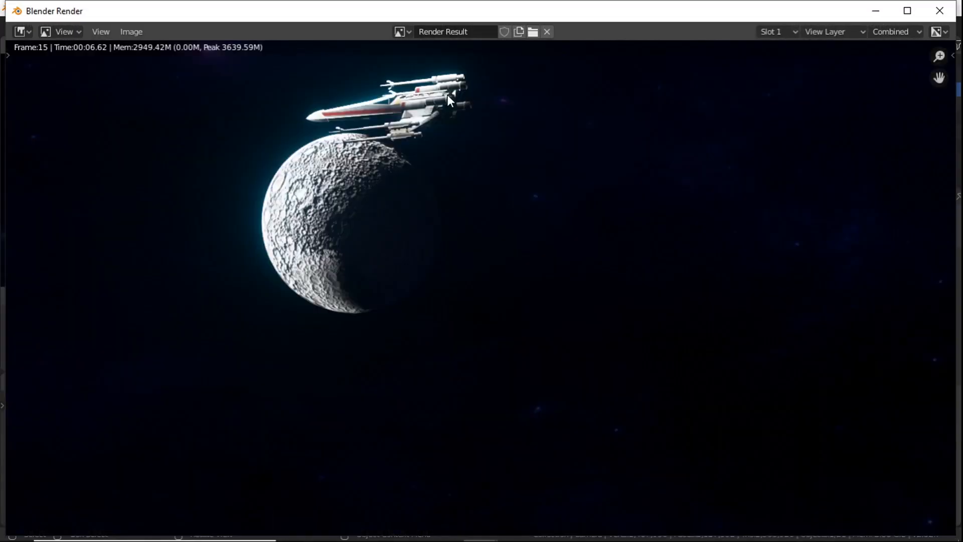
scroll(447, 94, up, 4)
middle_drag(380, 75, 538, 389)
scroll(497, 194, up, 1)
scroll(497, 194, down, 3)
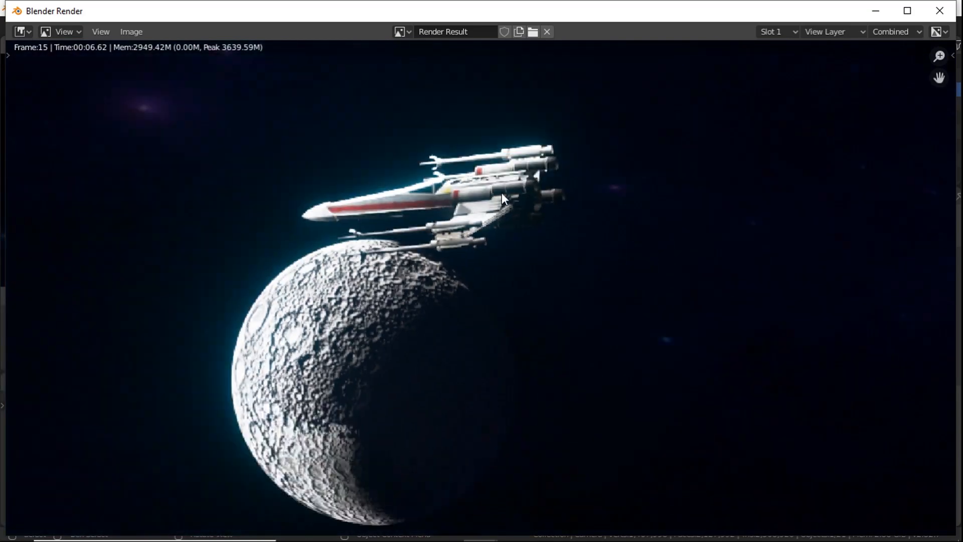
click(940, 10)
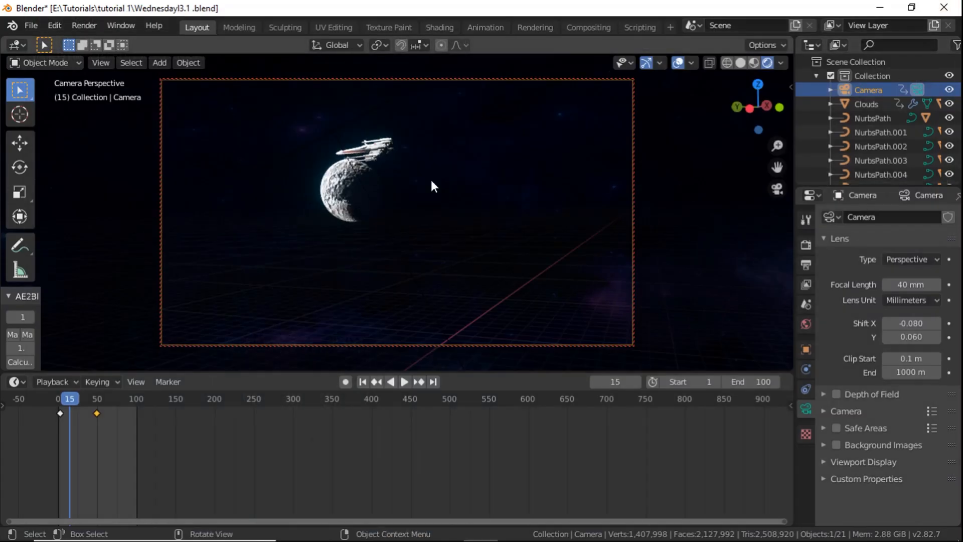
Set the Eevee render samples to 512
click(95, 29)
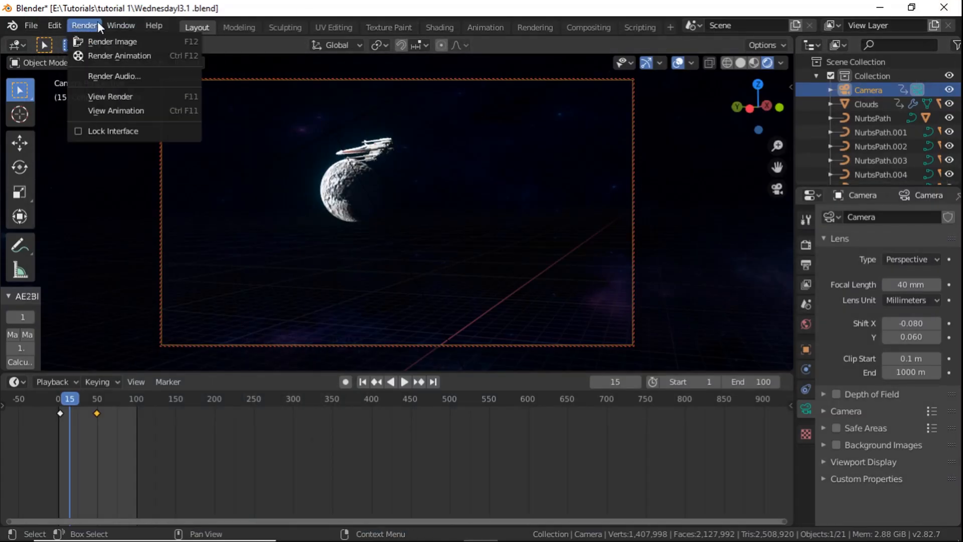
click(805, 244)
click(918, 260)
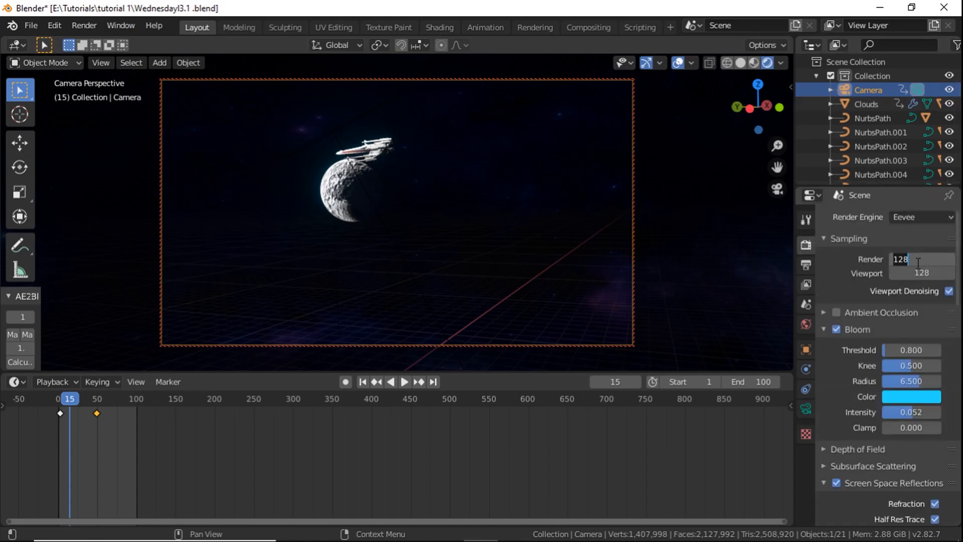
text(512)
key(Return)
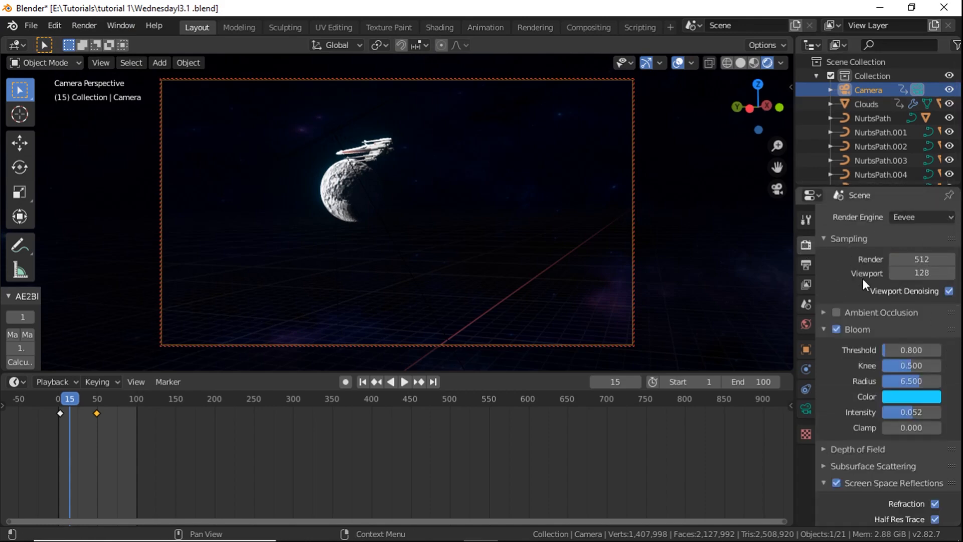
Enable Motion Blur and expand the Volumetrics settings in the render properties
scroll(860, 281, down, 5)
scroll(862, 275, up, 5)
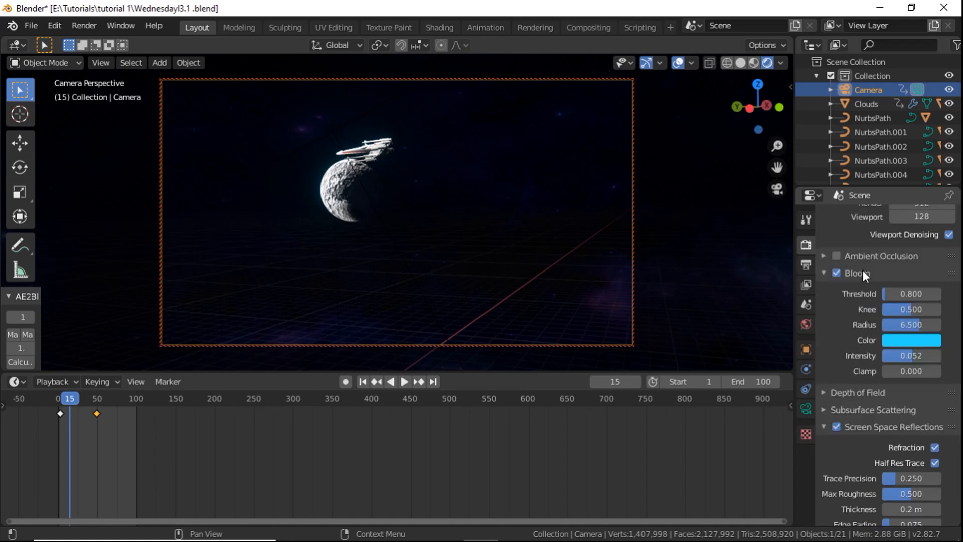
scroll(862, 276, down, 10)
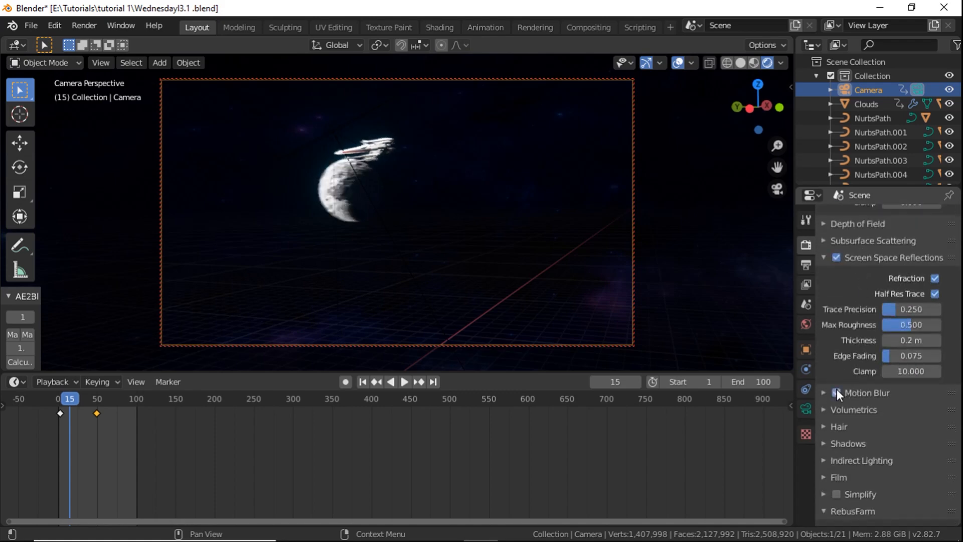
click(836, 392)
click(835, 410)
scroll(853, 406, down, 5)
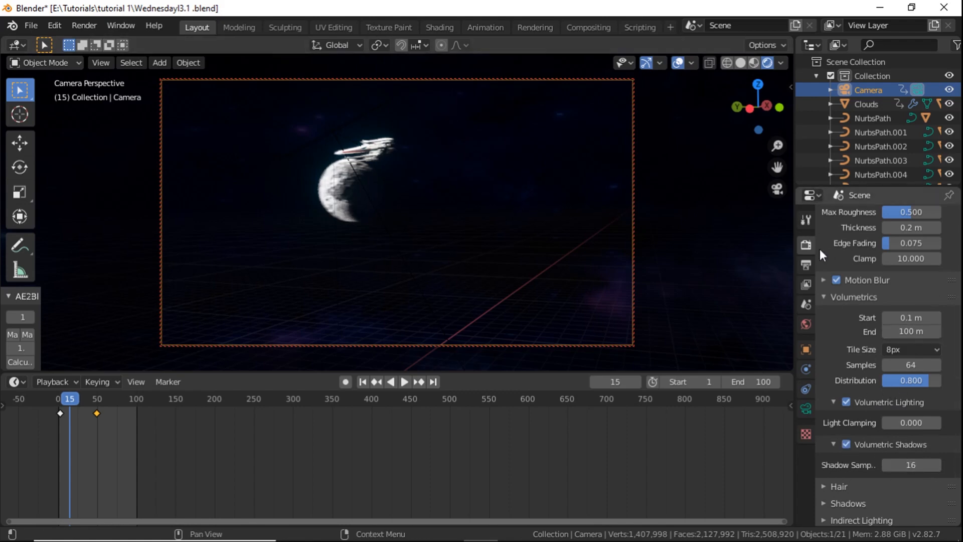
Set the render output to the file X fighter fly1 in the Wednesday anim 4 folder
click(806, 264)
click(948, 465)
click(184, 432)
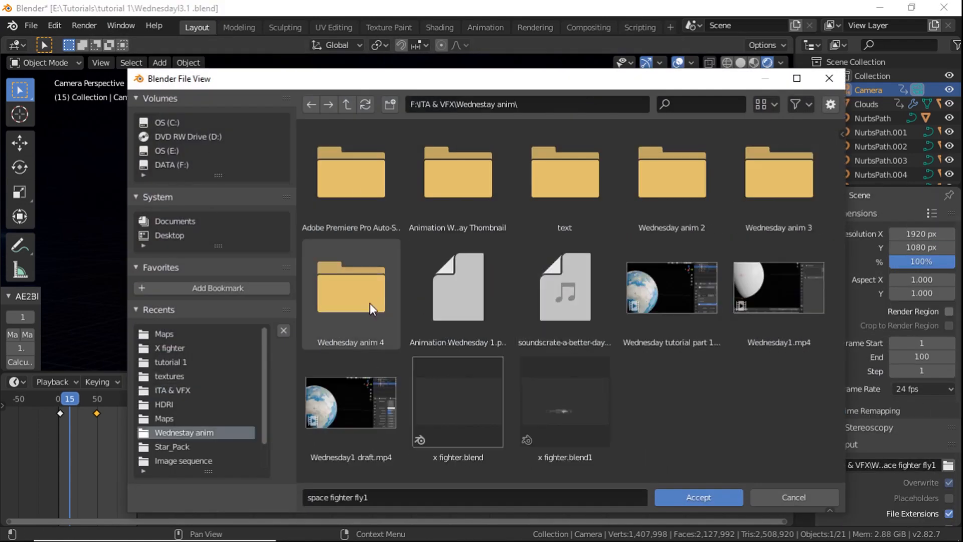
double_click(348, 280)
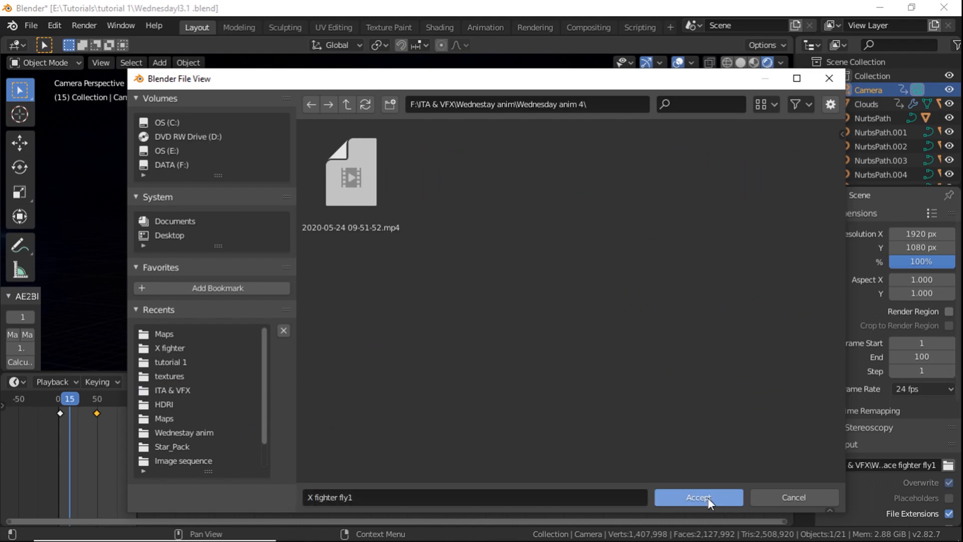
click(709, 499)
Set the output frame rate to 30 fps and review the file format and encoding settings
click(938, 389)
scroll(911, 411, down, 5)
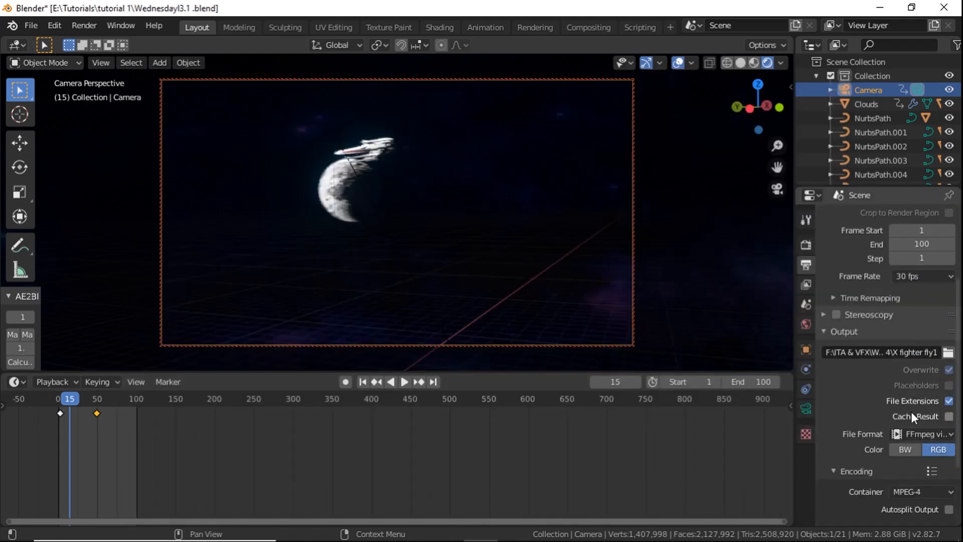
scroll(911, 411, up, 2)
scroll(931, 410, down, 3)
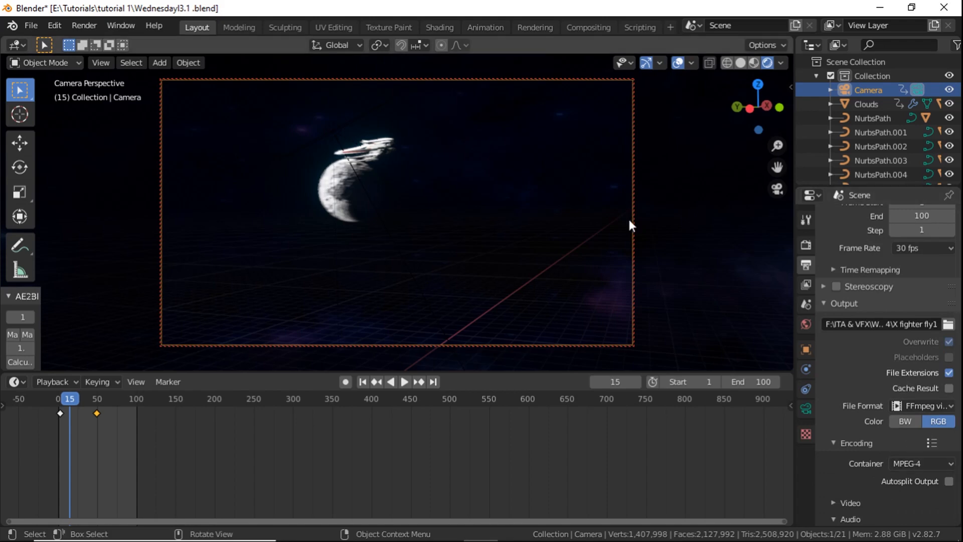
Replay the shot, return to frame 0 and start rendering the animation
mouse_move(61, 416)
mouse_down()
mouse_move(59, 398)
mouse_move(93, 405)
mouse_move(69, 411)
mouse_up()
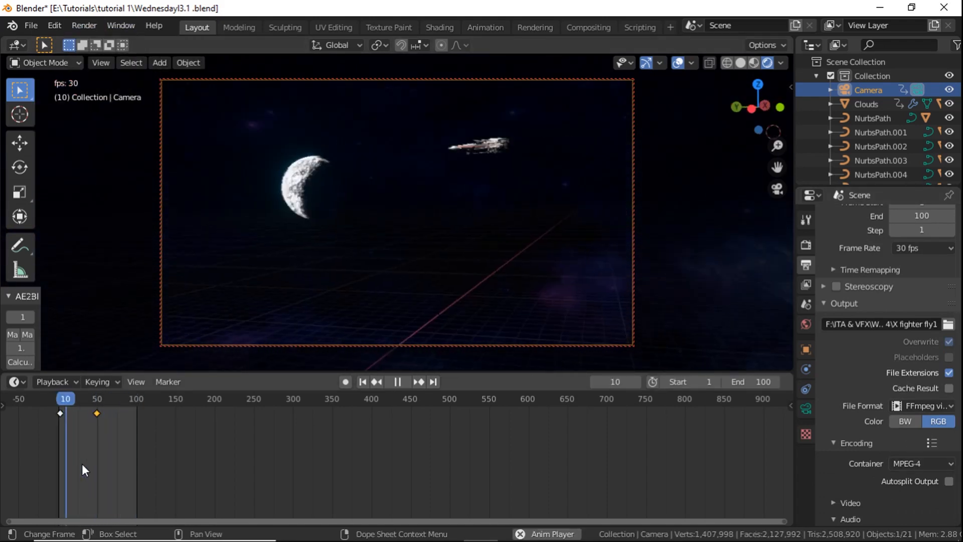
key(space)
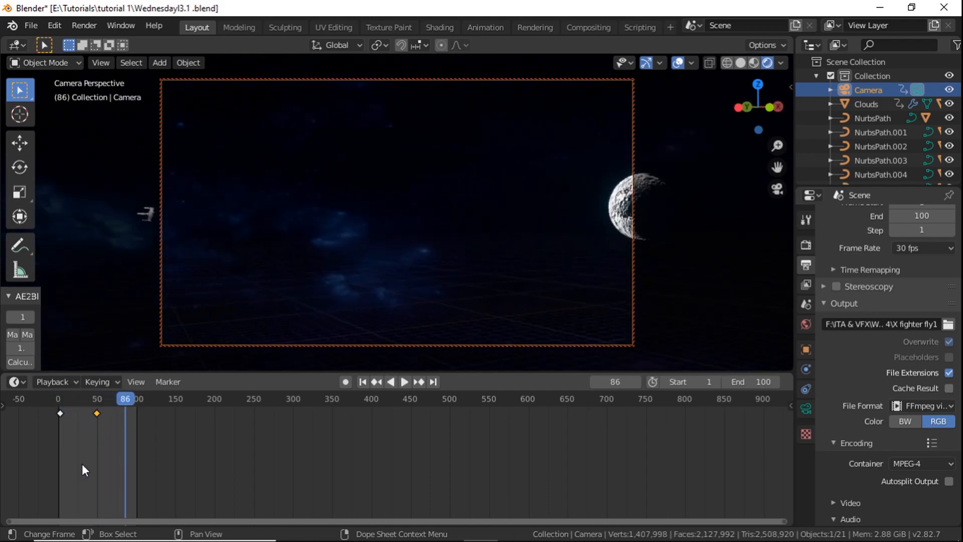
click(76, 402)
drag(77, 402, 58, 401)
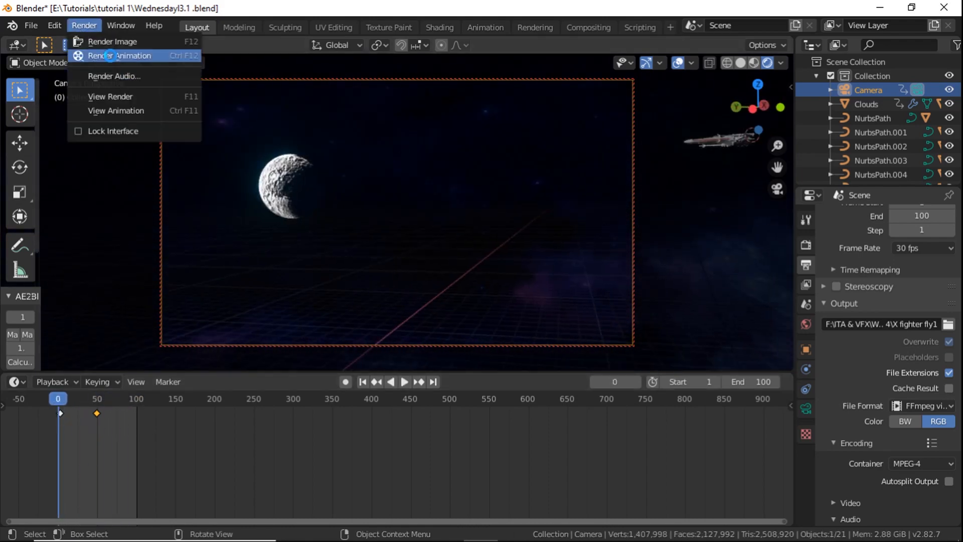
click(109, 55)
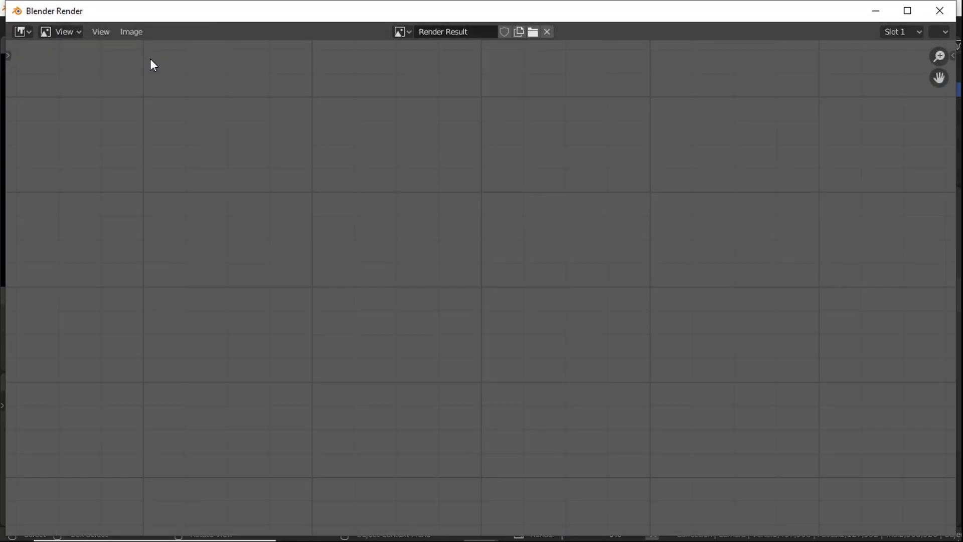